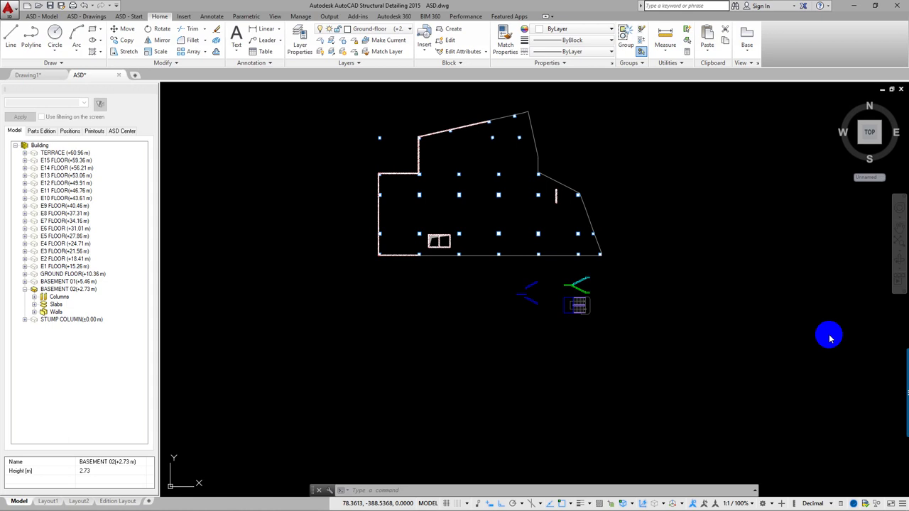
Zoom and pan the plan until the stair profile sketches beside the basement floor fill the viewport
scroll(541, 288, up, 2)
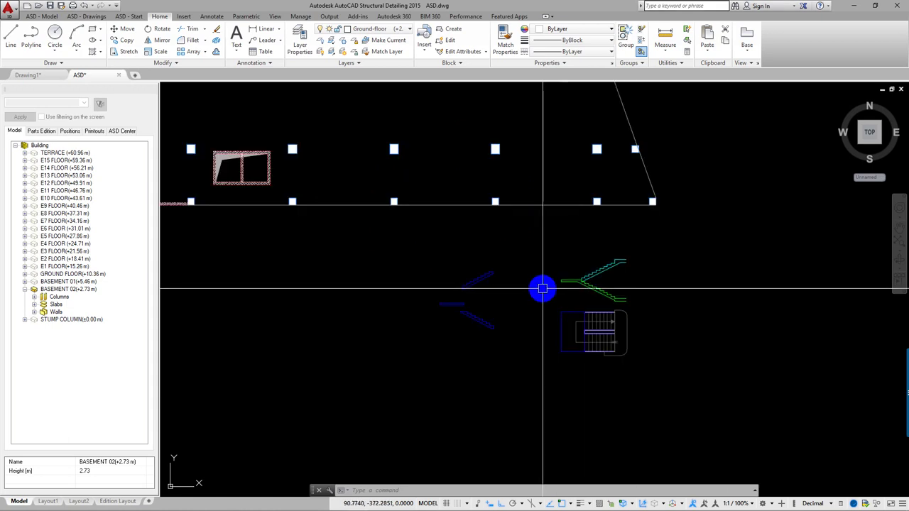
scroll(464, 291, up, 2)
scroll(540, 351, up, 2)
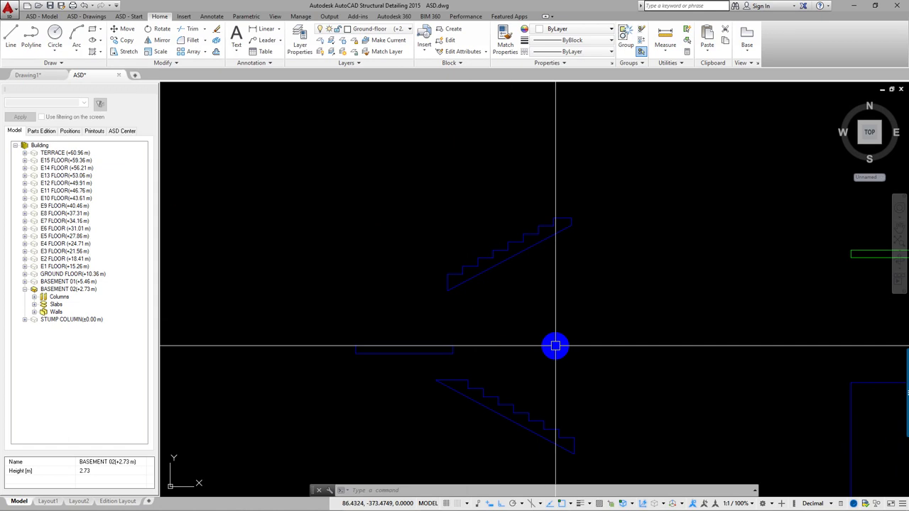
scroll(555, 346, down, 3)
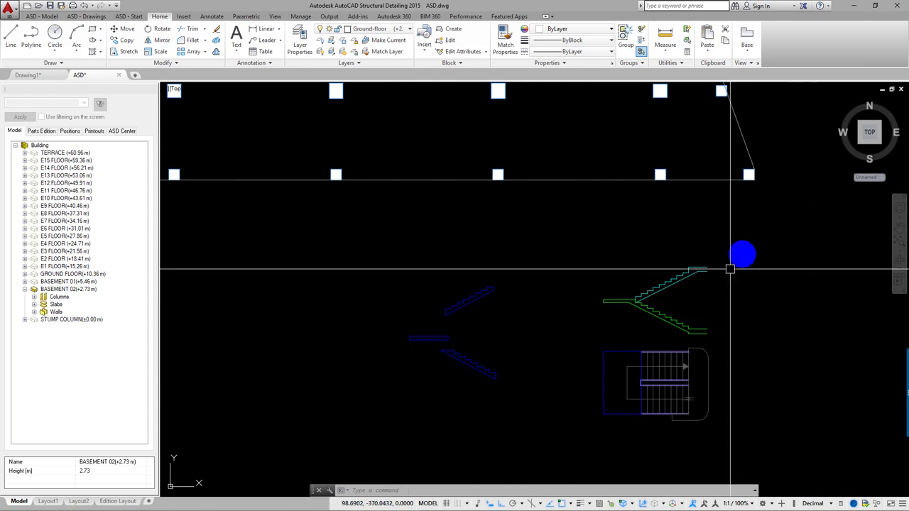
scroll(597, 321, up, 2)
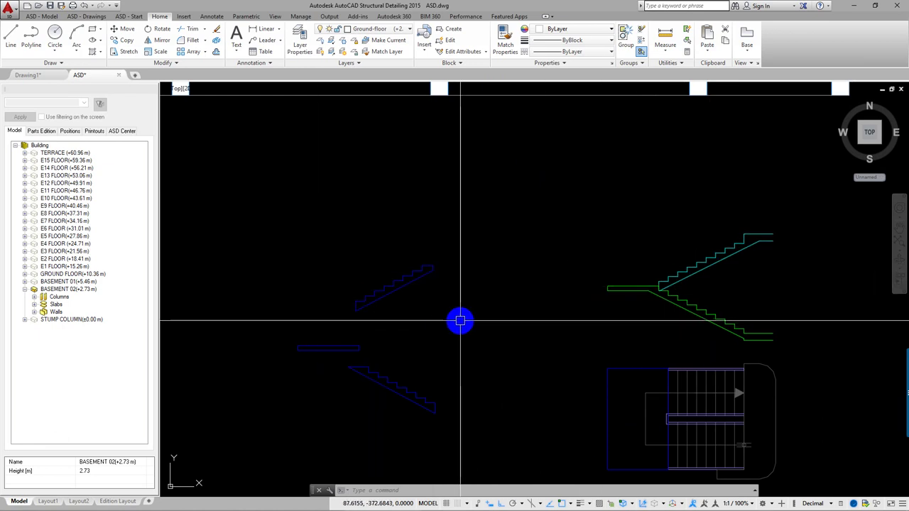
middle_drag(459, 320, 463, 311)
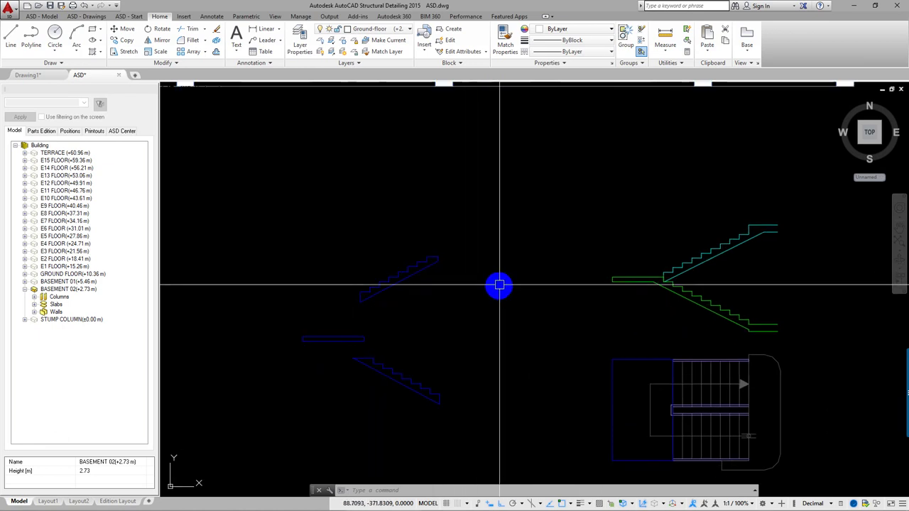
Use the ViewCube to switch to the Top view, then the Back elevation
click(874, 130)
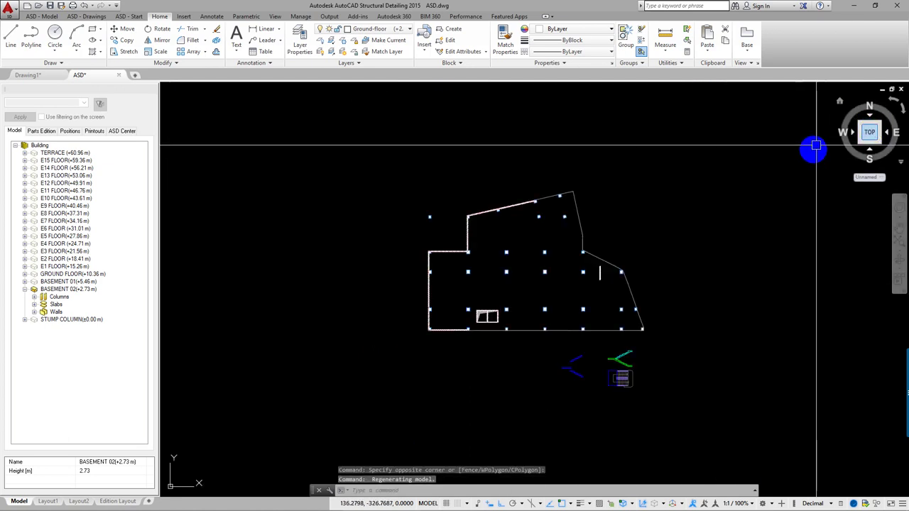
click(870, 127)
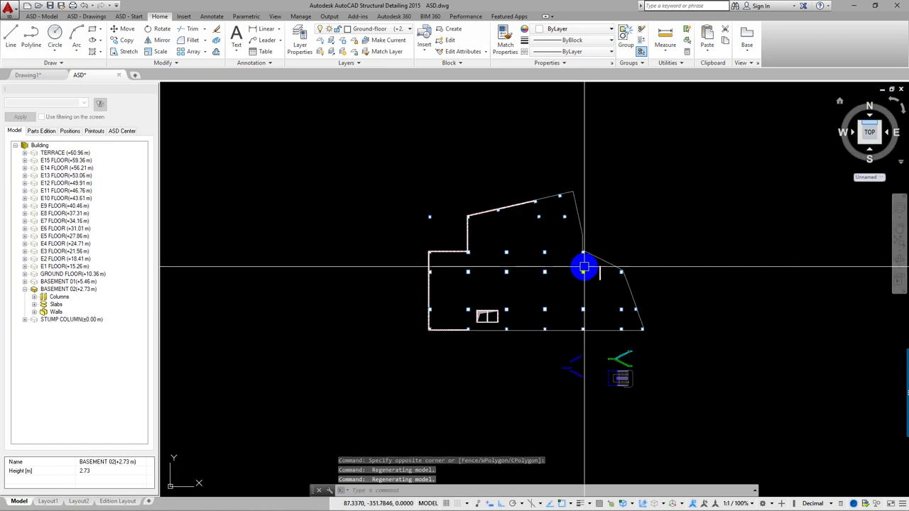
click(861, 122)
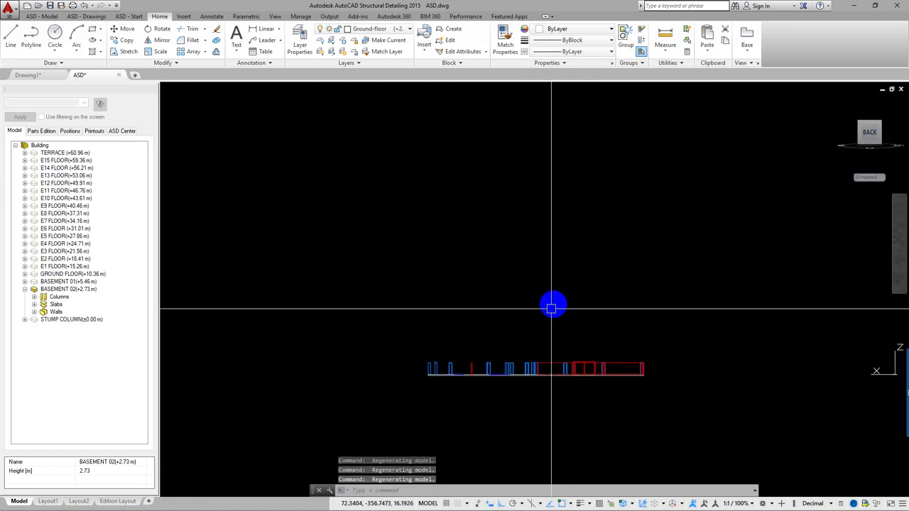
Orbit and zoom into a tilted 3D view of the stair profiles, then show the workspace list
mouse_move(558, 371)
shift+middle_down()
mouse_move(542, 398)
mouse_move(561, 344)
mouse_move(519, 308)
mouse_move(525, 341)
mouse_move(398, 337)
mouse_move(670, 297)
shift+middle_up()
scroll(416, 197, up, 5)
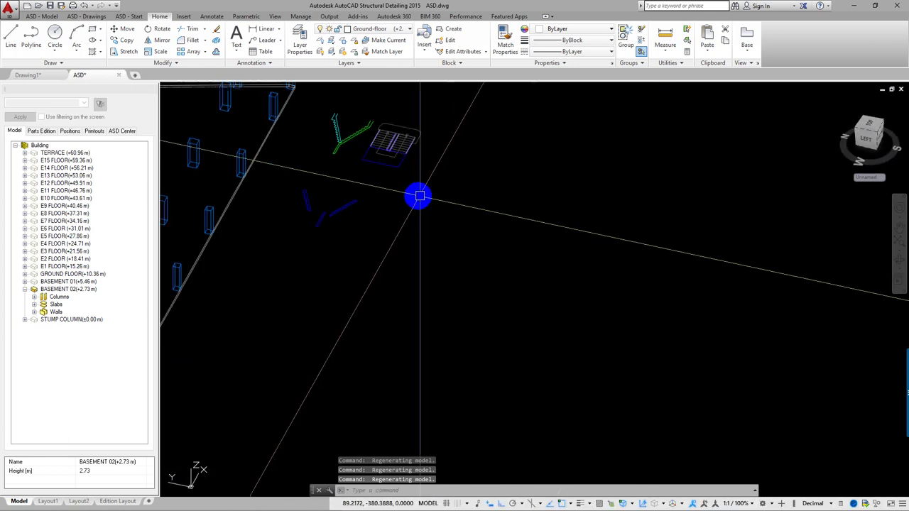
mouse_move(416, 197)
shift+middle_down()
mouse_move(573, 320)
mouse_move(491, 315)
shift+middle_up()
scroll(591, 409, up, 3)
mouse_move(591, 410)
shift+middle_down()
mouse_move(611, 428)
mouse_move(459, 371)
mouse_move(409, 322)
mouse_move(542, 358)
mouse_move(542, 320)
mouse_move(688, 402)
shift+middle_up()
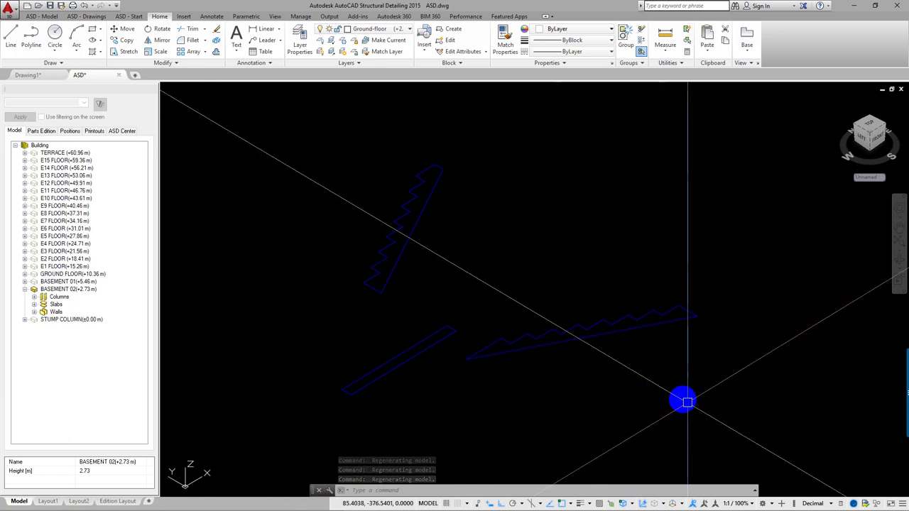
click(763, 504)
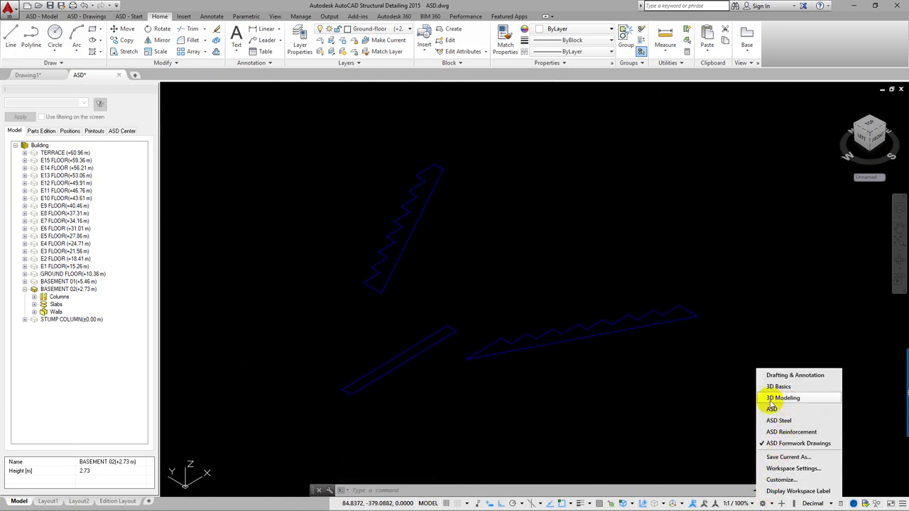
Switch to the 3D Modeling workspace and orbit into an isometric 3D view
click(787, 398)
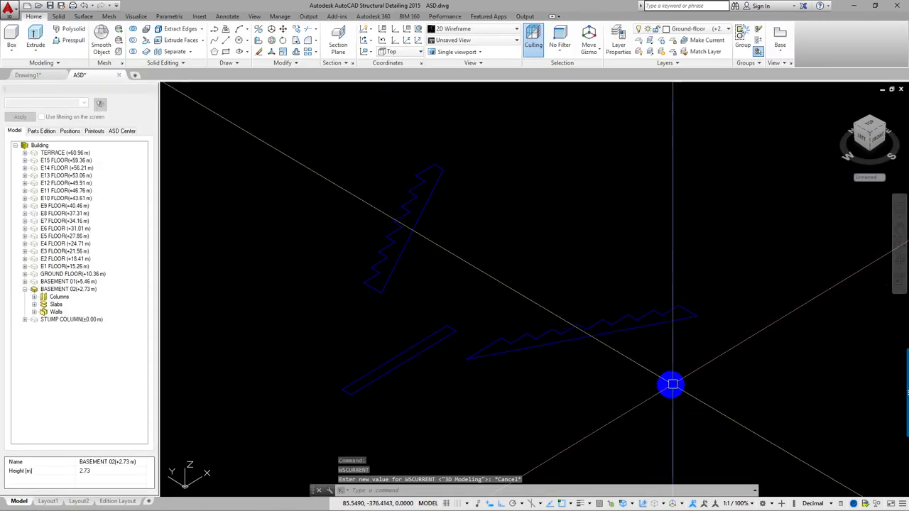
middle_drag(671, 377, 678, 357)
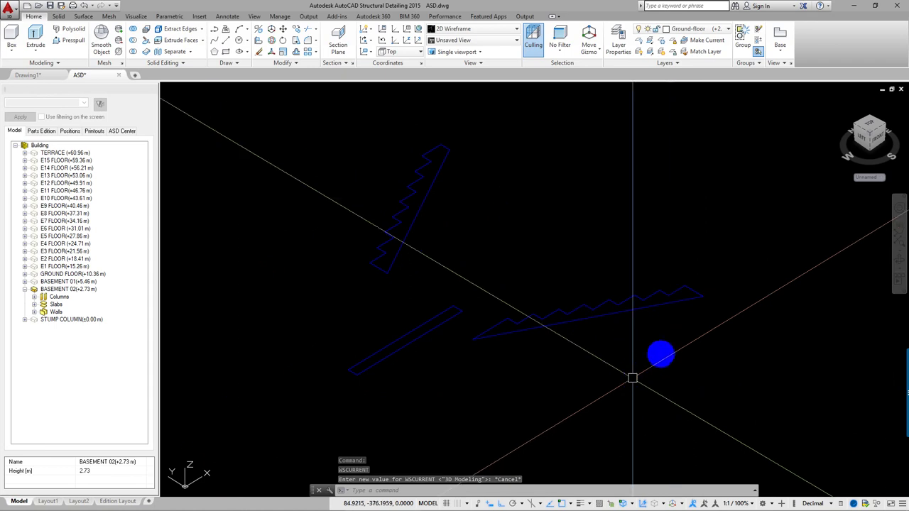
mouse_move(632, 378)
shift+middle_down()
mouse_move(558, 378)
mouse_move(497, 331)
mouse_move(559, 364)
mouse_move(675, 339)
mouse_move(725, 263)
mouse_move(688, 163)
mouse_move(635, 178)
shift+middle_up()
scroll(516, 328, up, 5)
Cancel the partly typed command and zoom in and out to inspect the slab and flights
key(Escape)
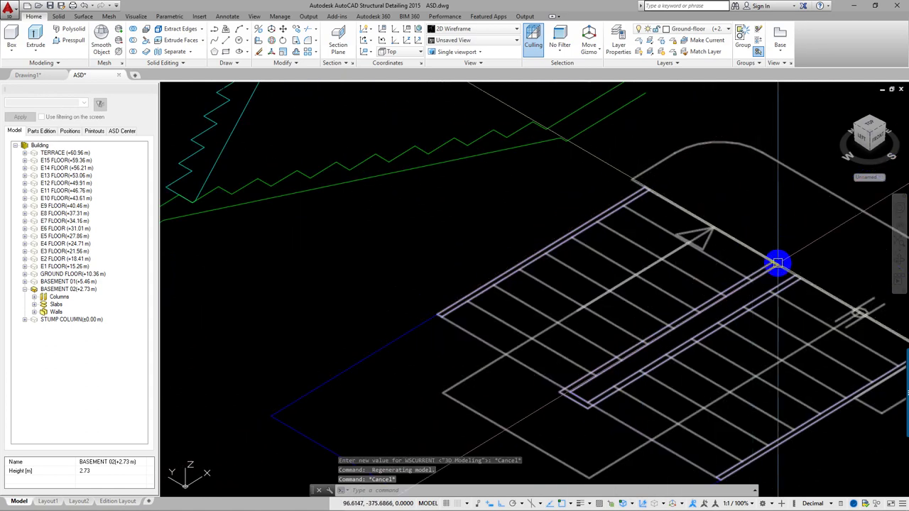
scroll(774, 270, up, 2)
scroll(696, 256, up, 2)
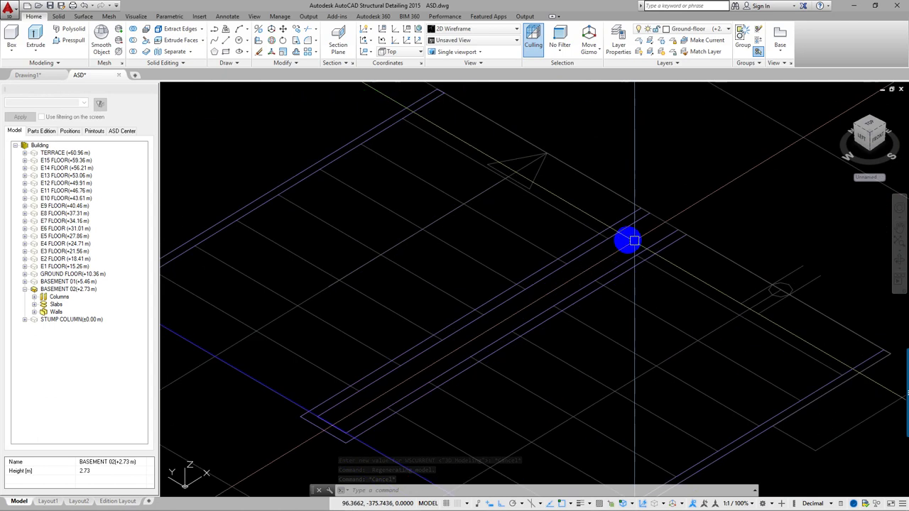
scroll(696, 255, down, 4)
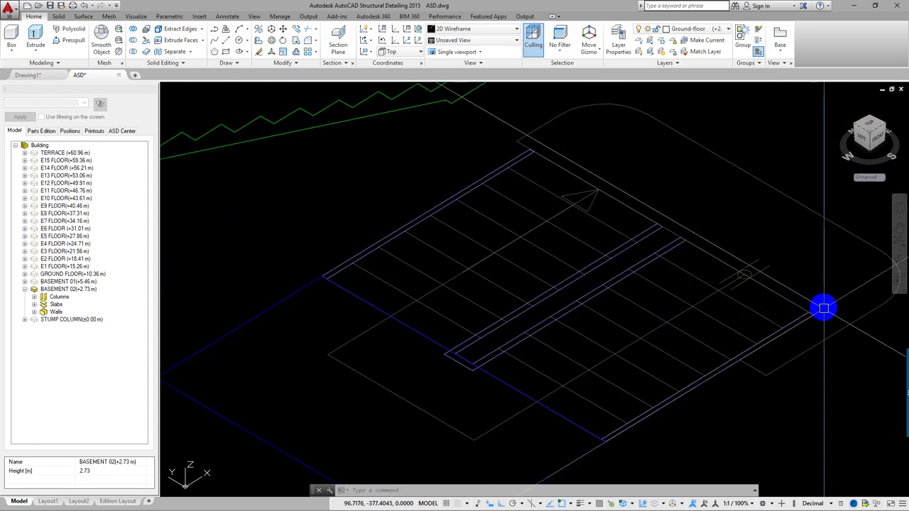
scroll(657, 234, up, 5)
scroll(654, 204, down, 2)
scroll(720, 197, down, 3)
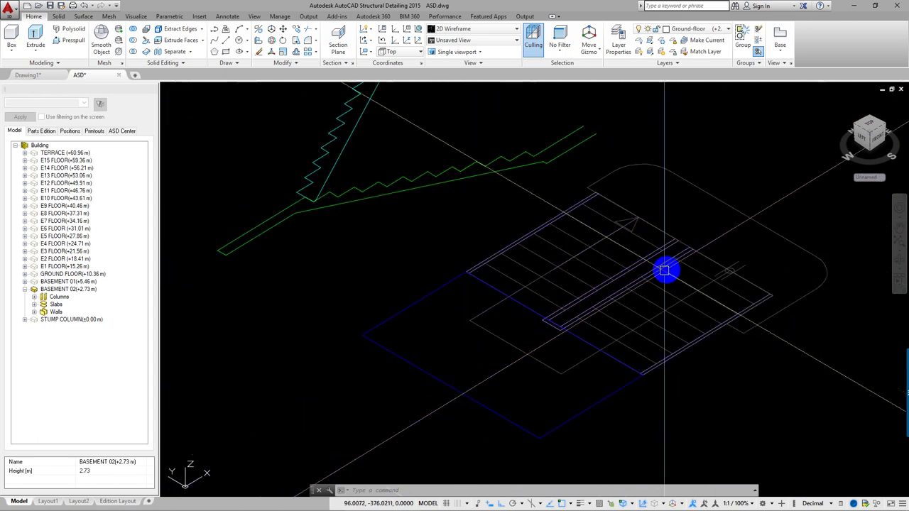
scroll(663, 268, up, 2)
scroll(632, 277, up, 2)
scroll(470, 308, up, 4)
text(EX)
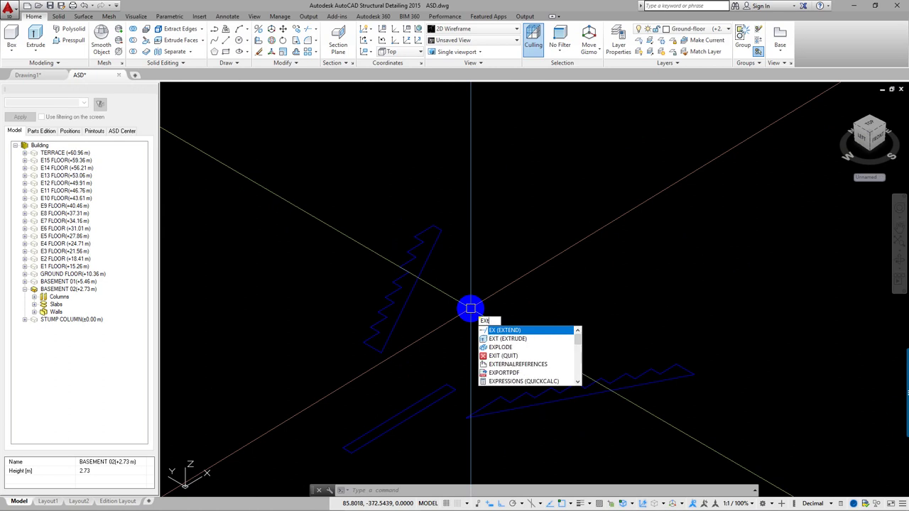
Extrude the lower stepped stair profile to a height of 1.5
key(Return)
click(528, 389)
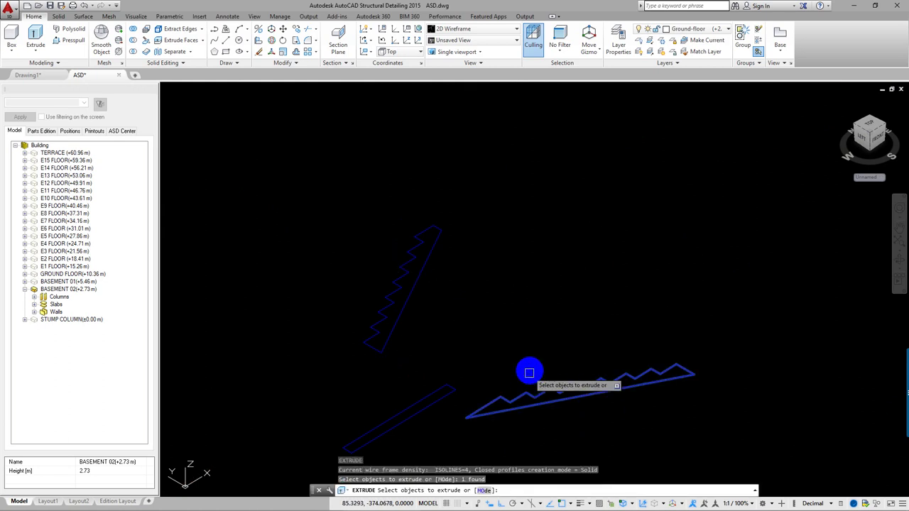
key(Return)
text(1.5)
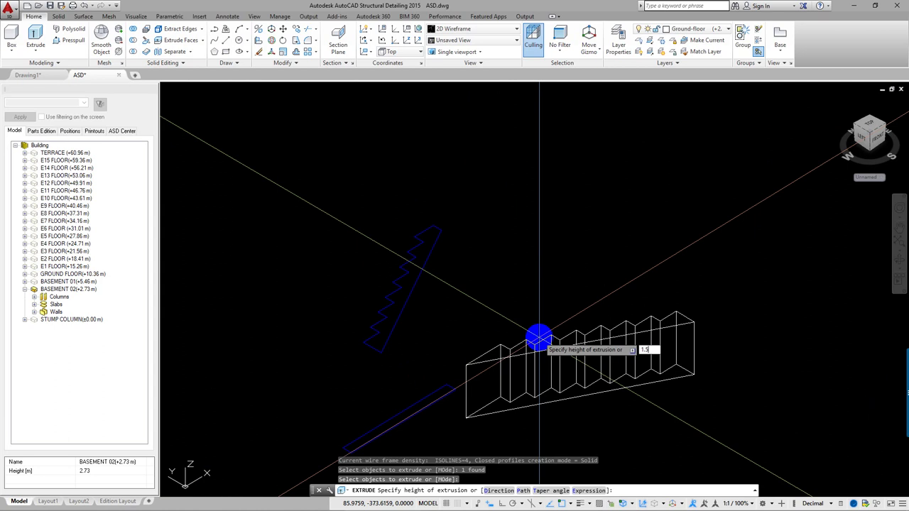
key(Return)
key(Return)
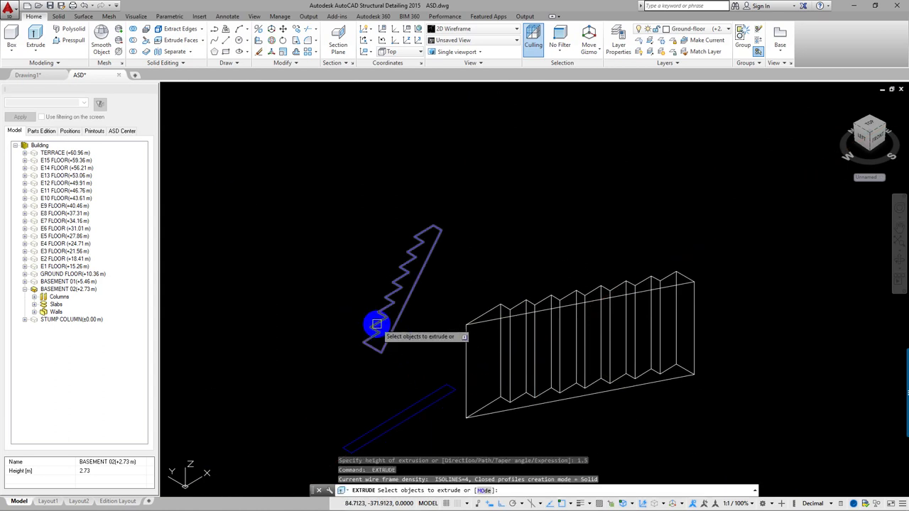
Extrude the landing strip to a height of 3.1
click(407, 395)
scroll(416, 370, down, 5)
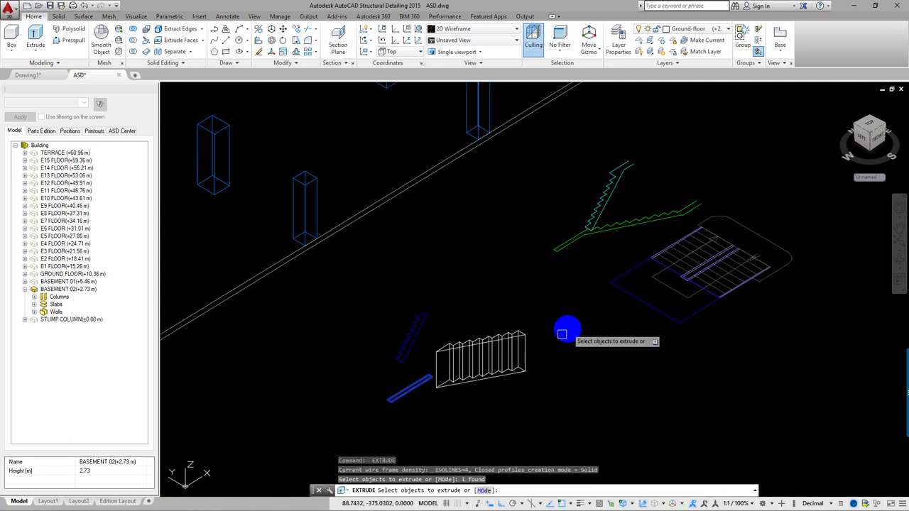
scroll(604, 291, up, 2)
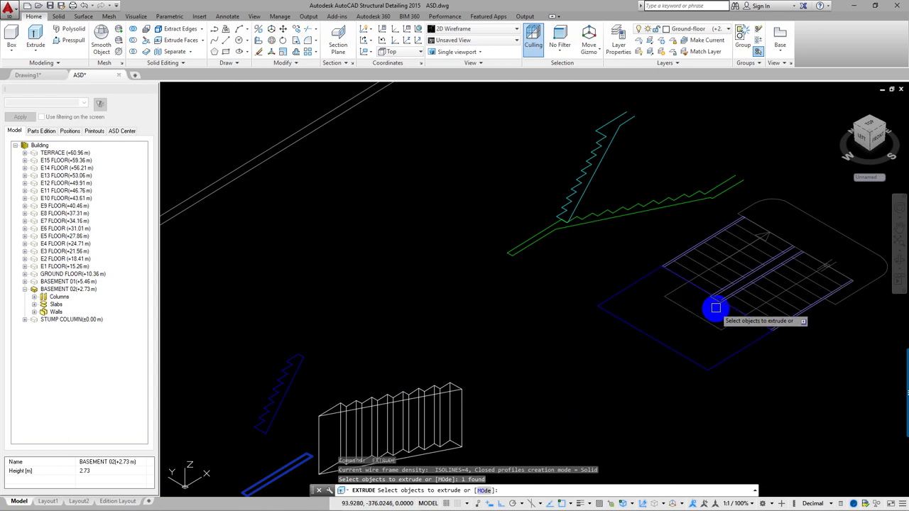
scroll(593, 391, up, 1)
scroll(471, 377, down, 1)
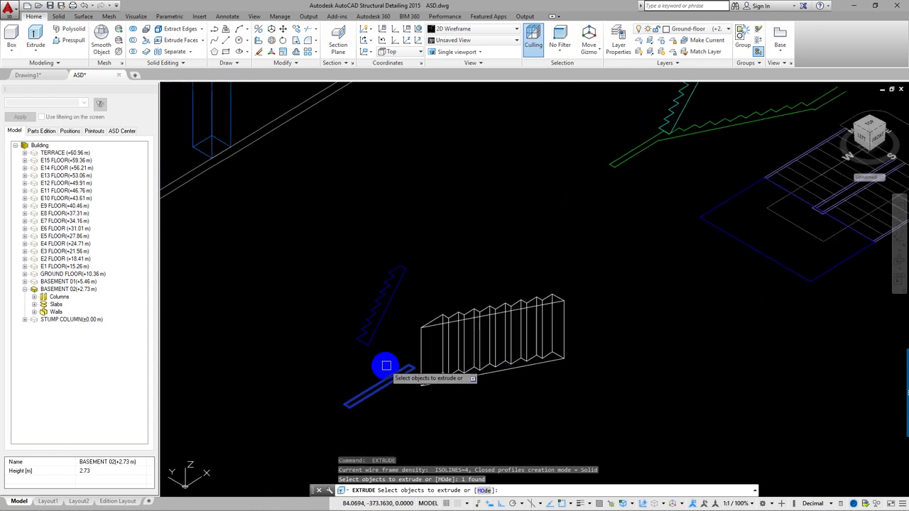
key(Return)
text(3.1)
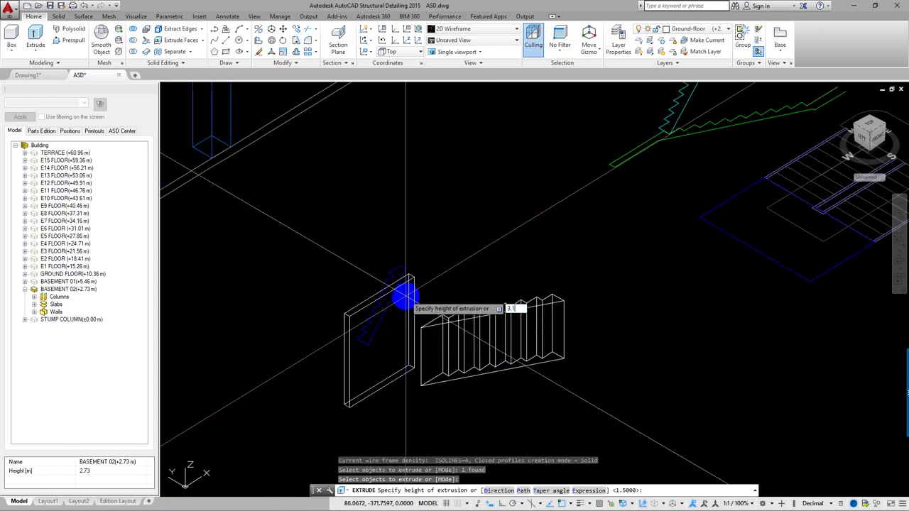
key(Return)
scroll(405, 296, up, 2)
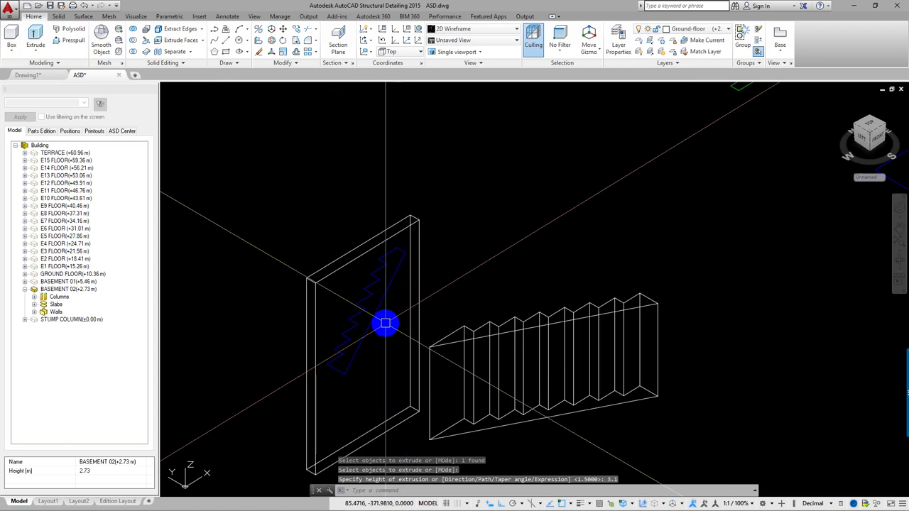
Attempt to extrude the upper zigzag stair profile, then cancel the extrusion
key(Return)
click(382, 307)
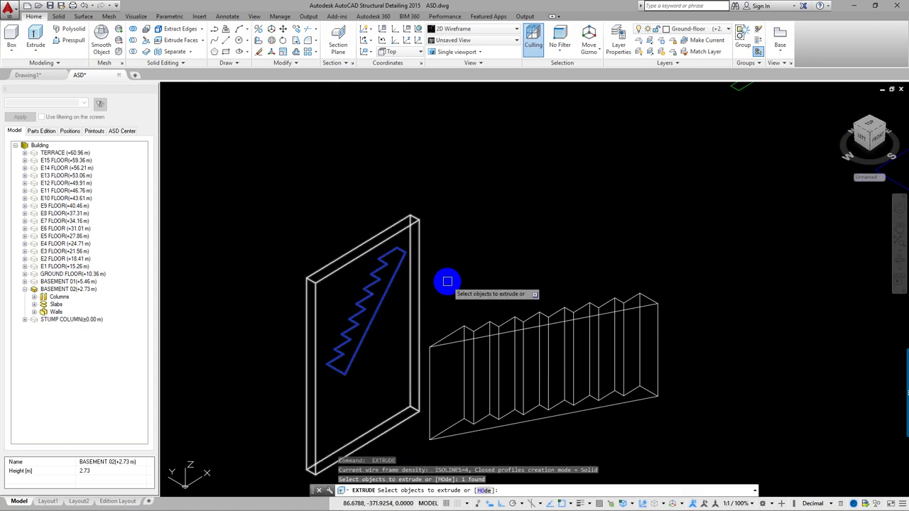
key(Return)
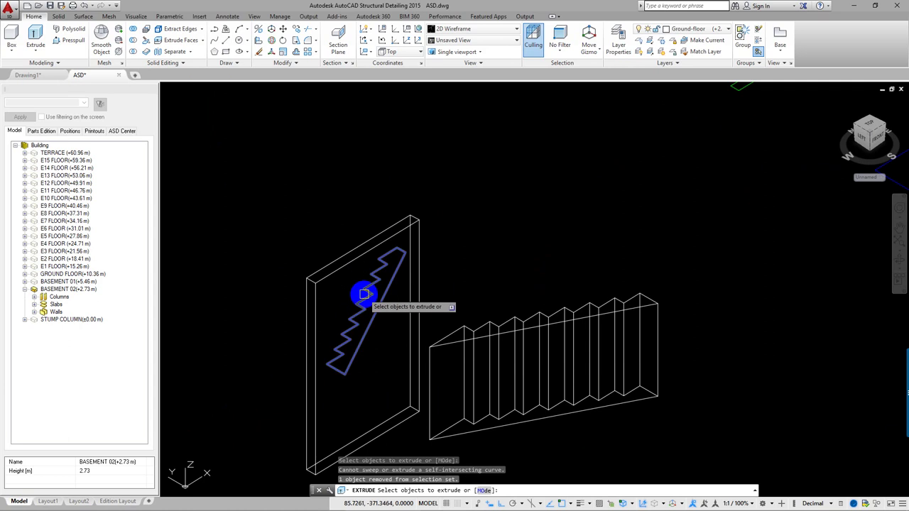
key(Escape)
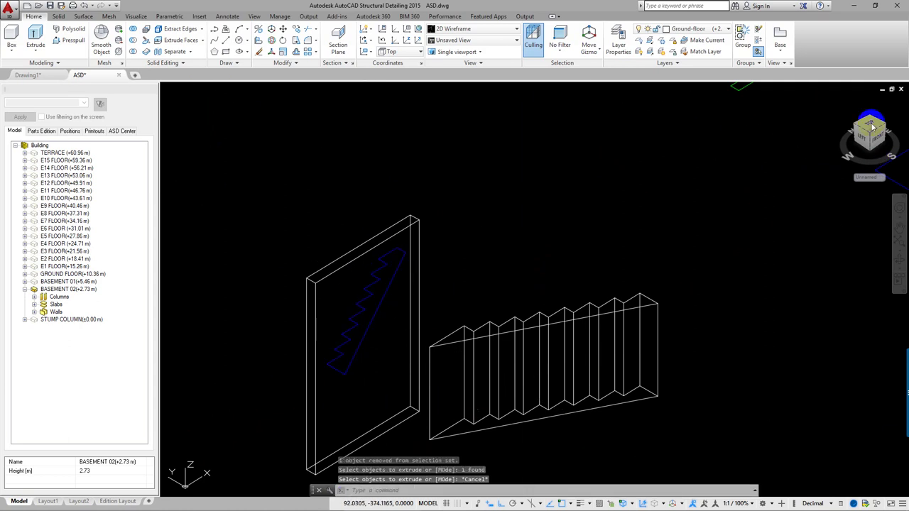
Return to the Top plan view and zoom in on the stair section drawing
drag(874, 126, 862, 117)
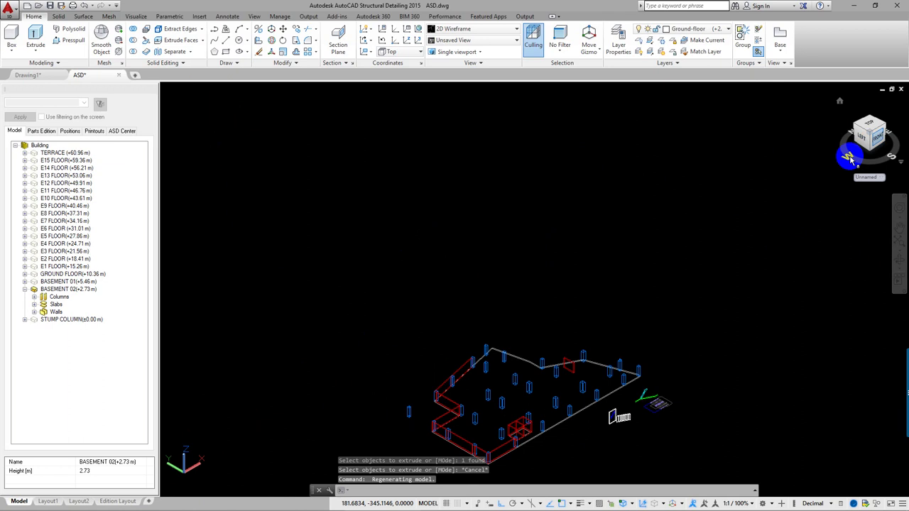
click(865, 131)
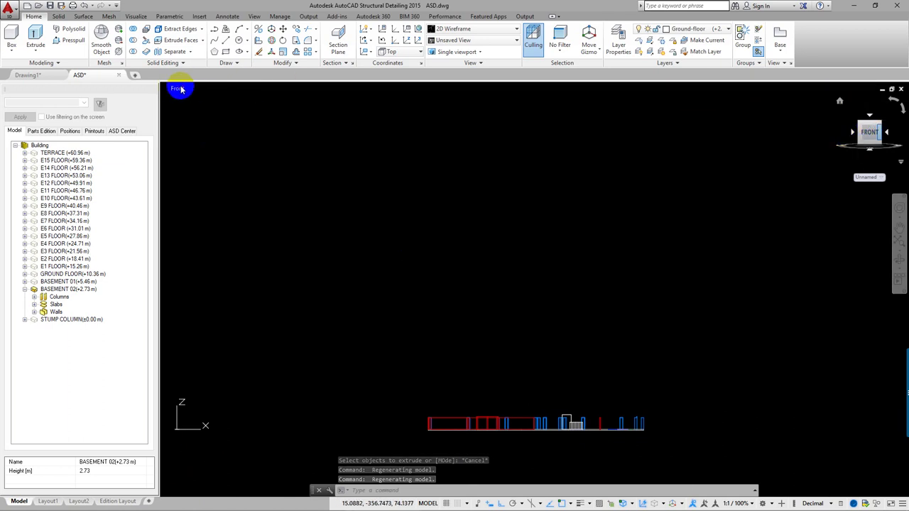
click(179, 89)
click(201, 112)
middle_drag(349, 255, 440, 248)
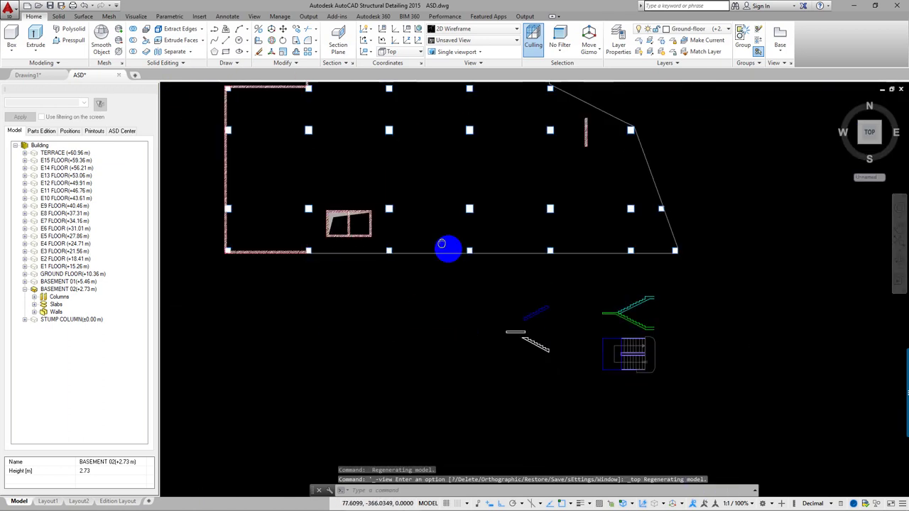
scroll(511, 298, up, 3)
middle_drag(512, 298, 542, 330)
Start a polyline (PL) at the stair's bottom corner and trace the lower treads and risers
text(l)
key(Return)
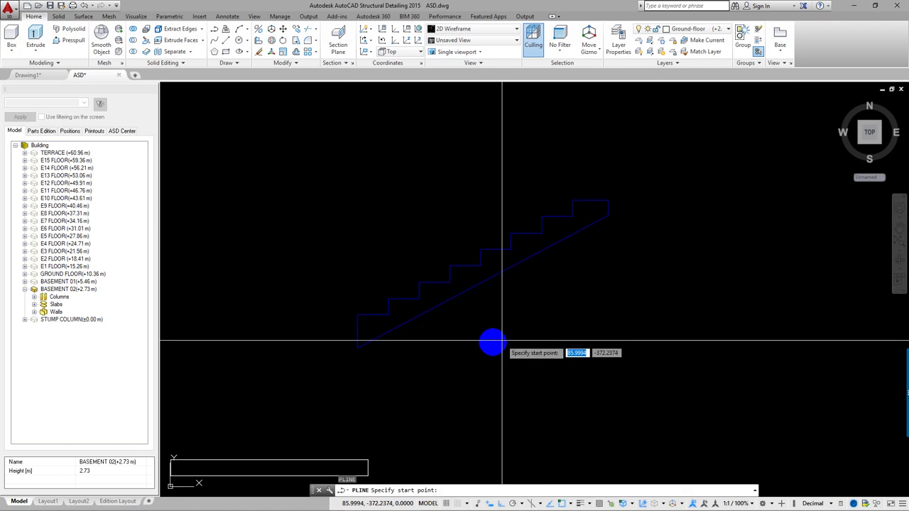
scroll(345, 331, up, 3)
click(377, 332)
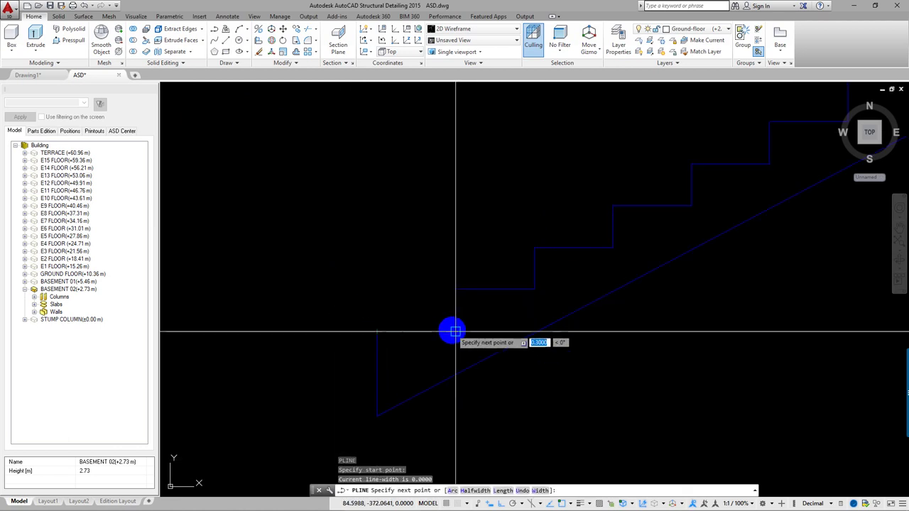
click(456, 332)
click(456, 289)
click(534, 288)
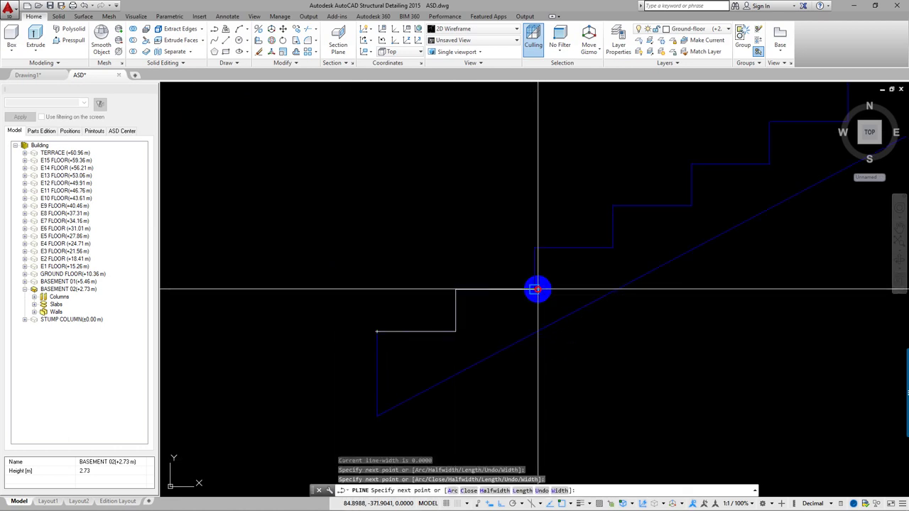
click(542, 249)
middle_drag(594, 268, 480, 309)
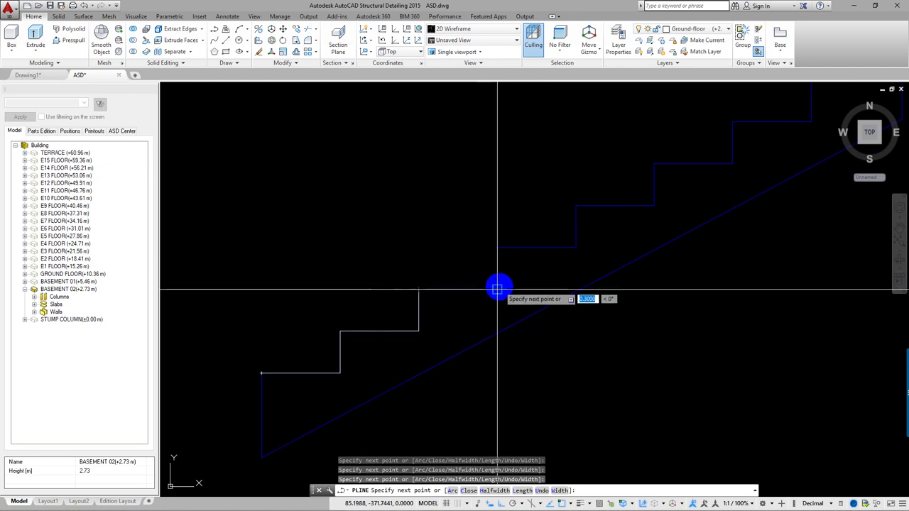
click(497, 289)
click(497, 248)
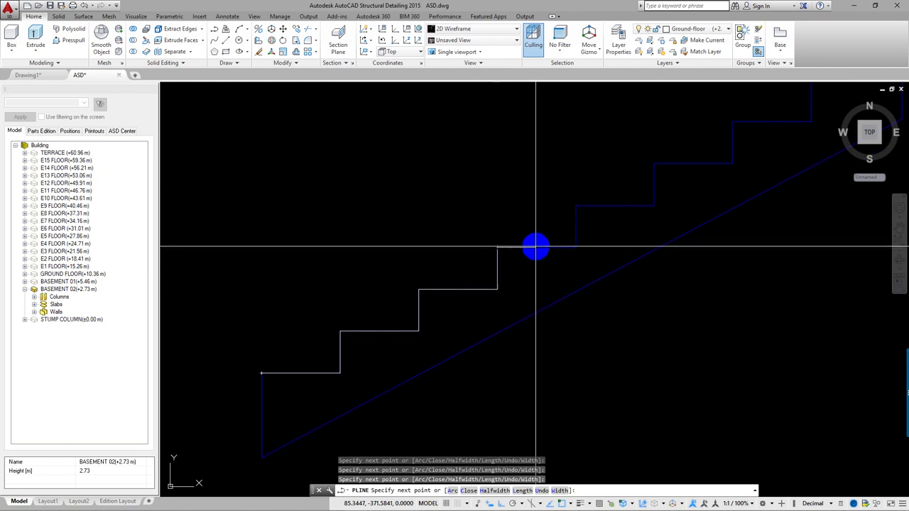
click(576, 248)
Trace the upper risers and treads, the top landing and sloped underside, closing the outline
click(575, 206)
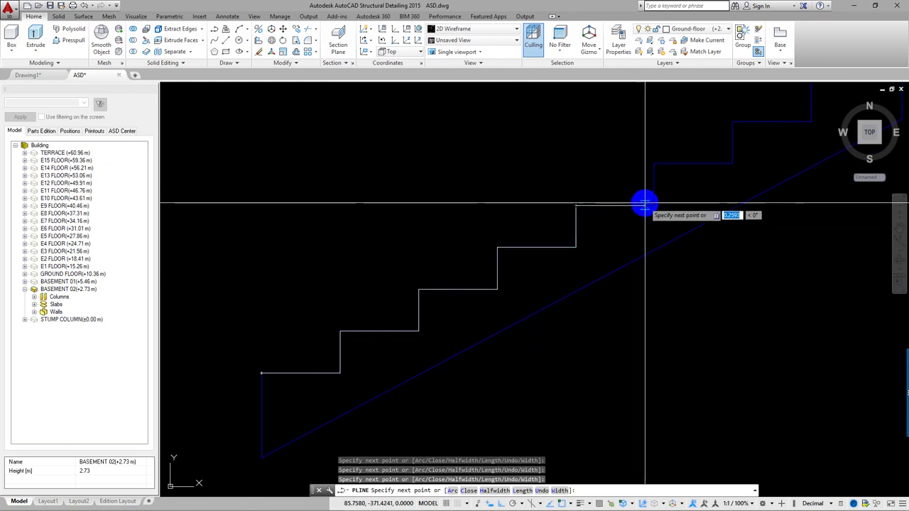
click(654, 206)
middle_drag(654, 163, 576, 206)
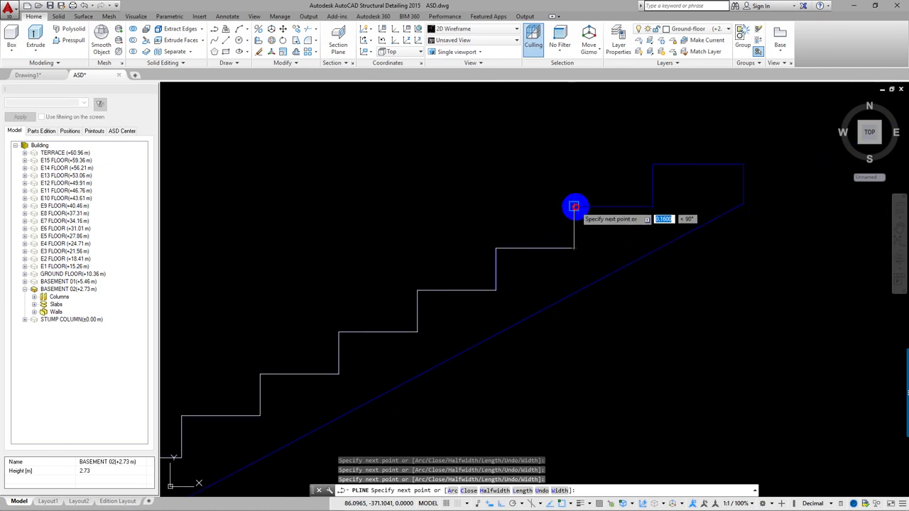
click(574, 206)
click(653, 206)
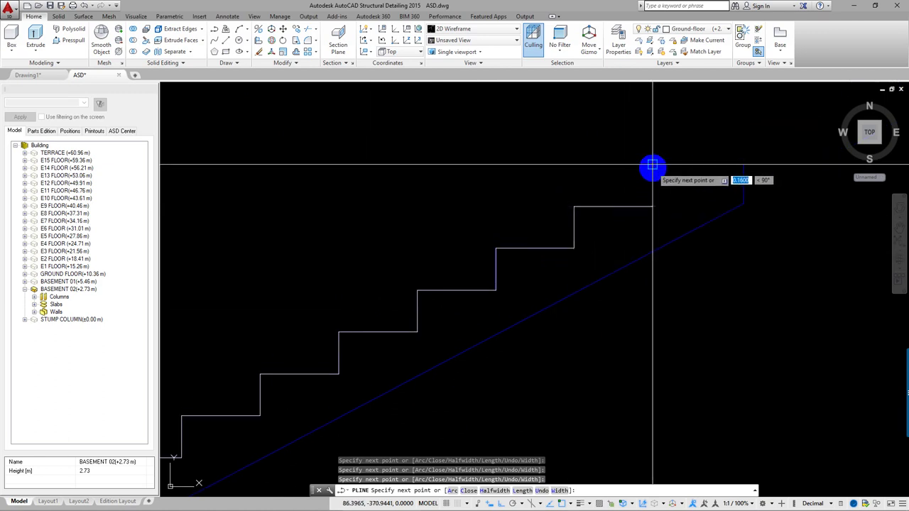
click(652, 165)
click(744, 165)
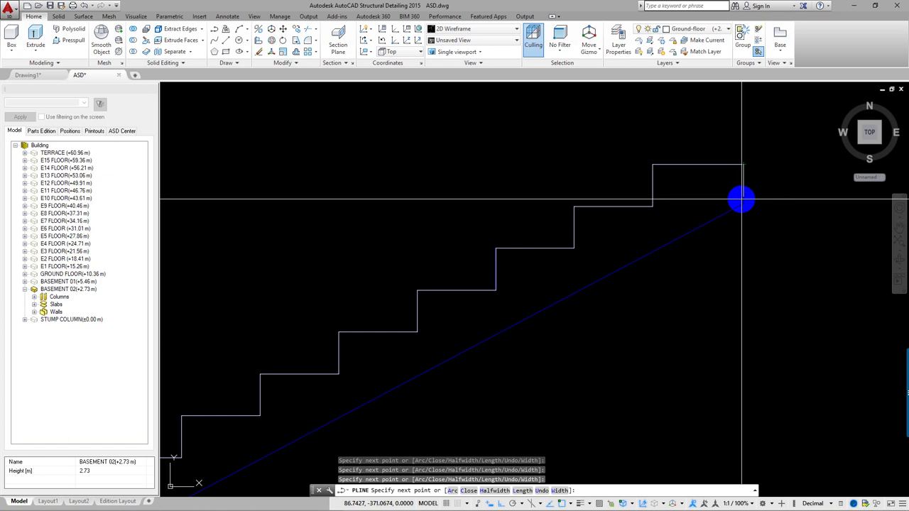
scroll(538, 331, down, 5)
scroll(426, 379, up, 5)
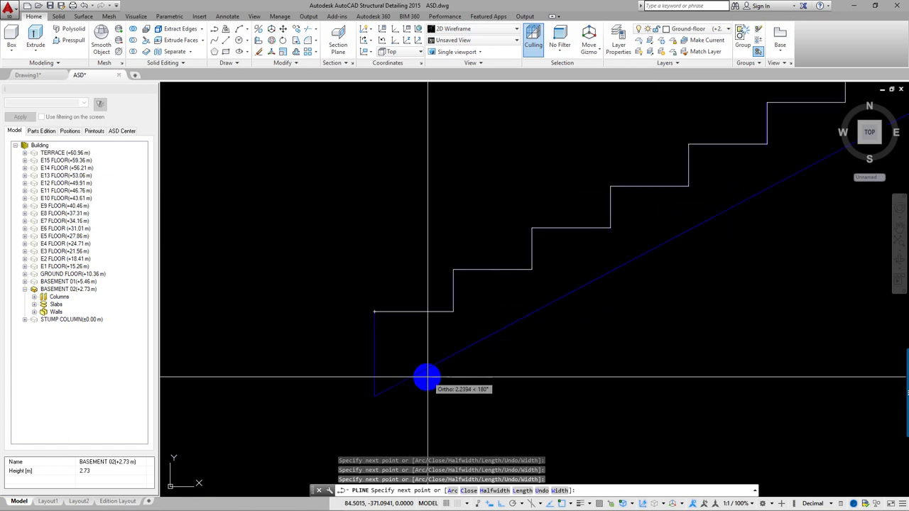
click(374, 396)
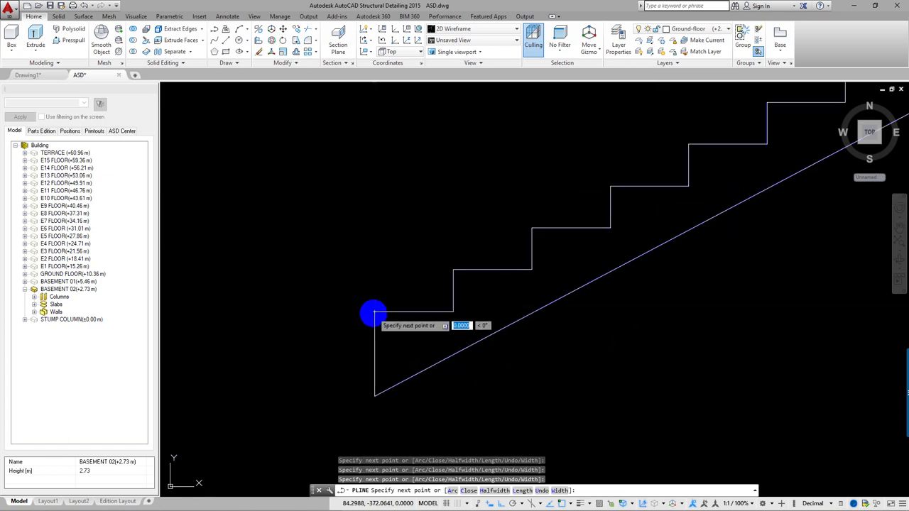
click(374, 313)
key(Return)
scroll(397, 313, down, 4)
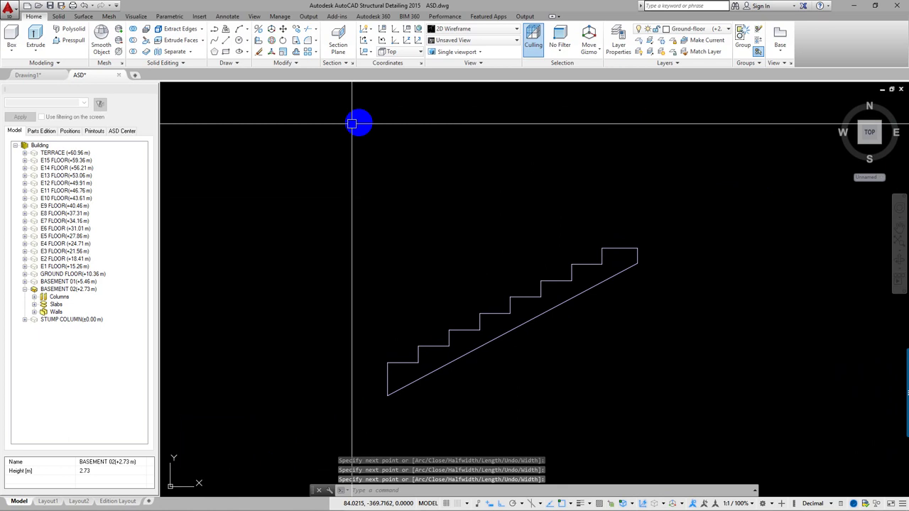
click(177, 89)
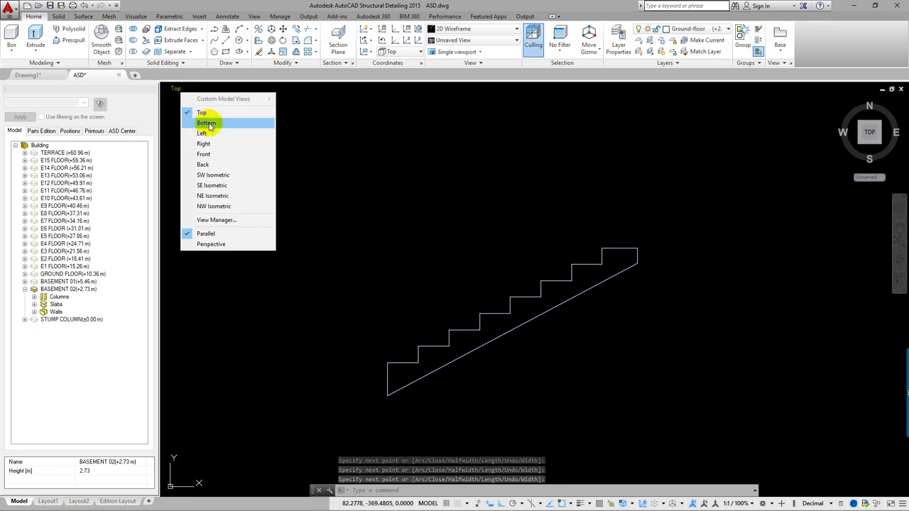
Orbit to a 3D view and extrude the traced stair outline (EXT) to a height of 1.5
click(532, 138)
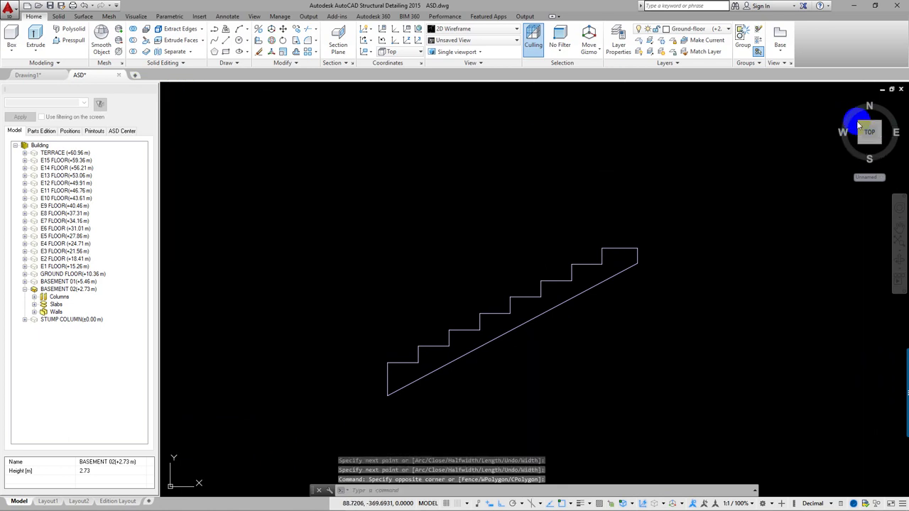
mouse_move(861, 127)
mouse_down()
mouse_move(605, 332)
mouse_move(554, 248)
mouse_up()
scroll(644, 379, up, 5)
scroll(548, 369, up, 3)
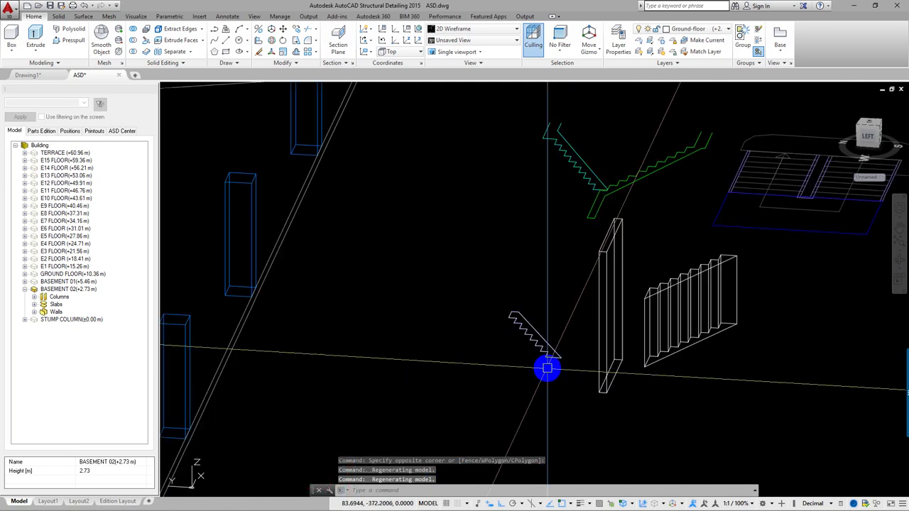
text(ext)
key(Return)
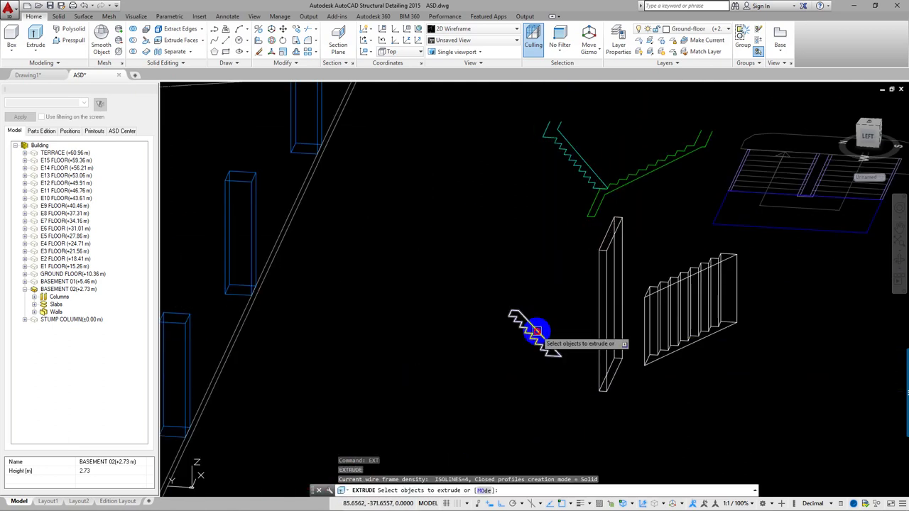
click(517, 314)
key(Return)
text(1.5)
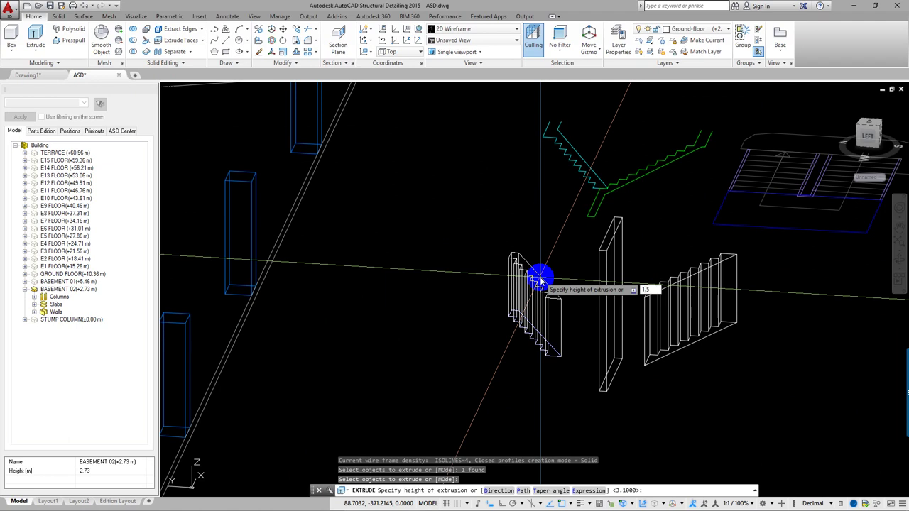
key(Return)
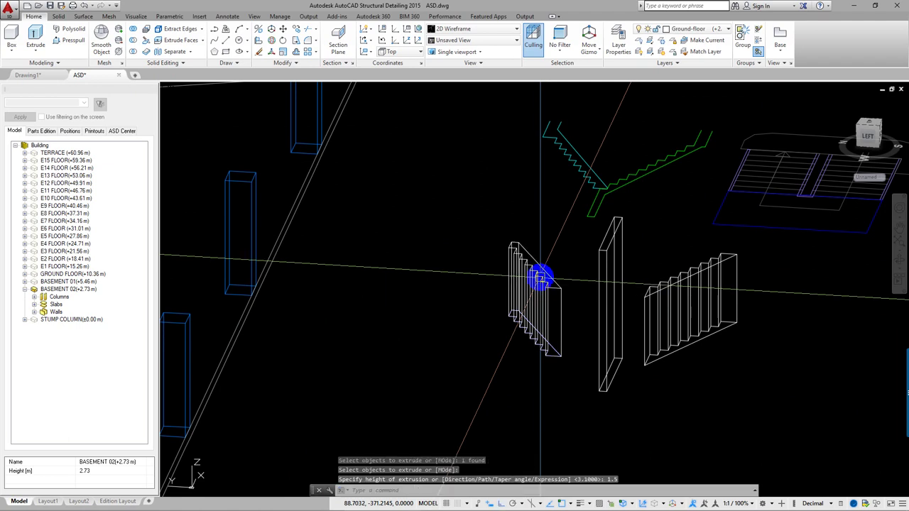
Check the stair solid, wall slab and fence, then set the visual style to Shaded
click(543, 298)
click(612, 284)
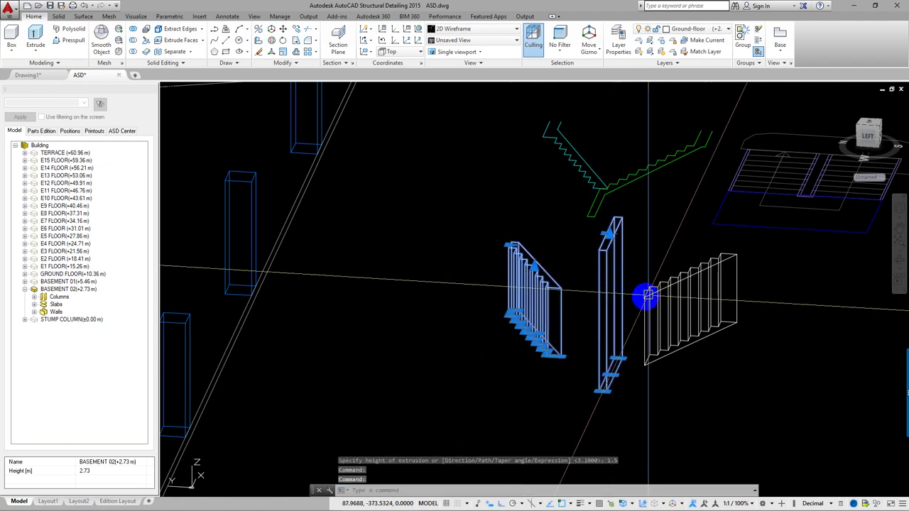
click(647, 297)
key(Escape)
scroll(618, 334, down, 4)
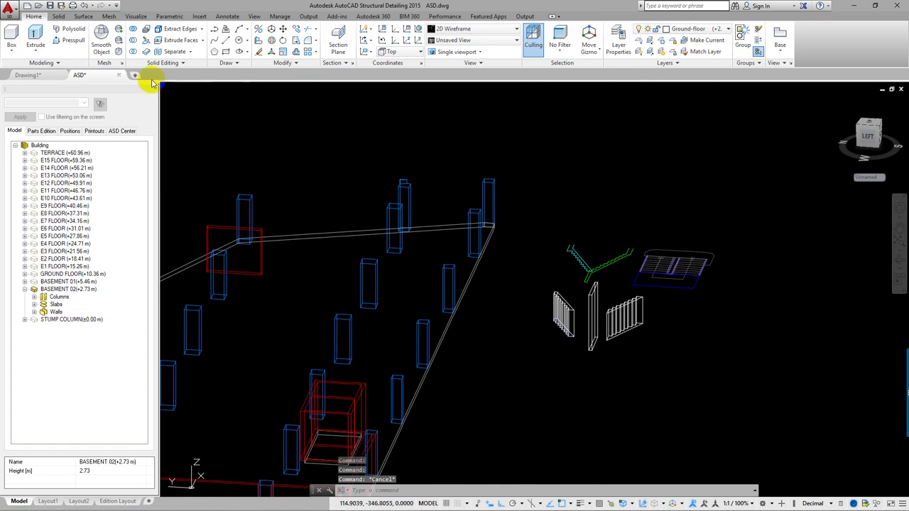
click(220, 89)
click(259, 165)
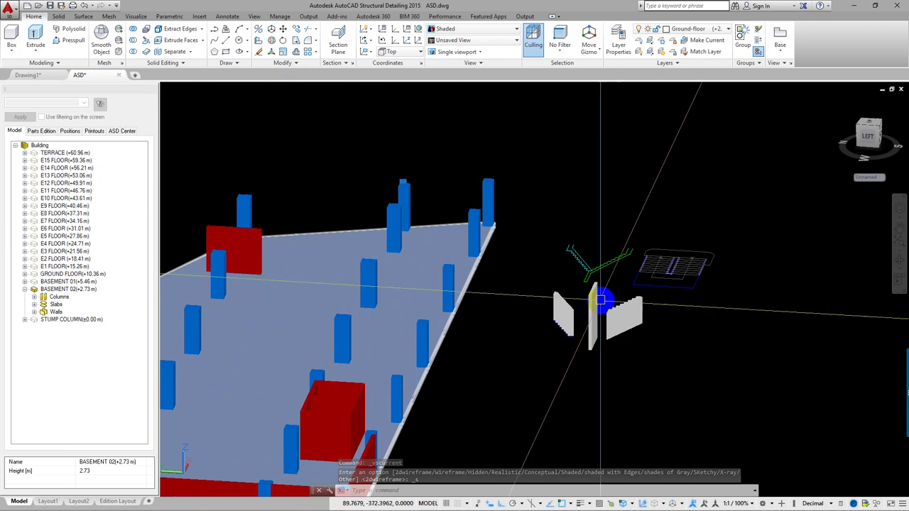
Orbit and zoom around the shaded walls, slab and columns
scroll(558, 309, up, 4)
middle_drag(558, 310, 498, 264)
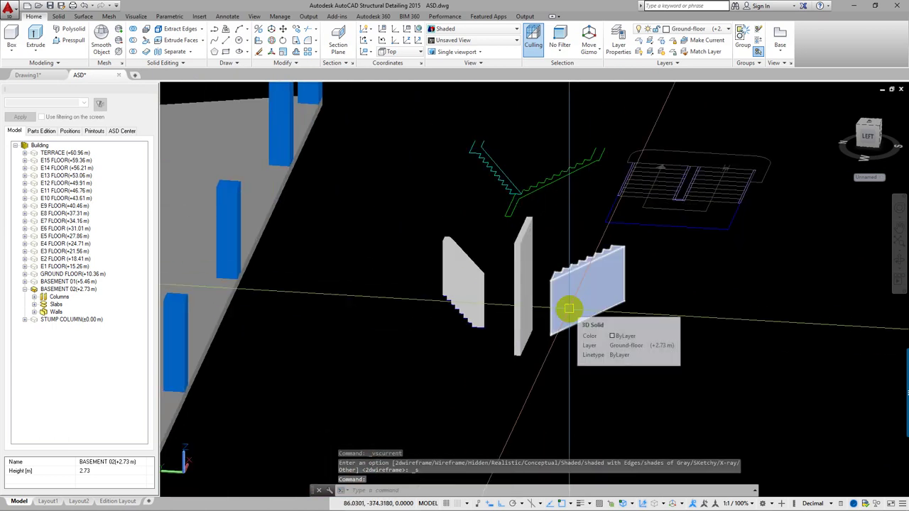
scroll(574, 293, down, 3)
shift+middle_drag(574, 293, 478, 304)
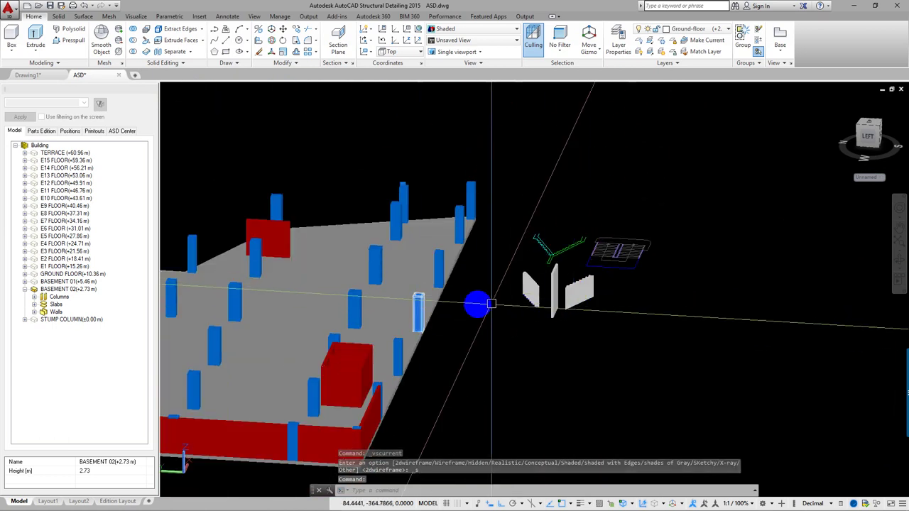
scroll(548, 291, up, 3)
mouse_move(549, 291)
shift+middle_down()
mouse_move(594, 274)
mouse_move(544, 258)
shift+middle_up()
scroll(623, 284, up, 2)
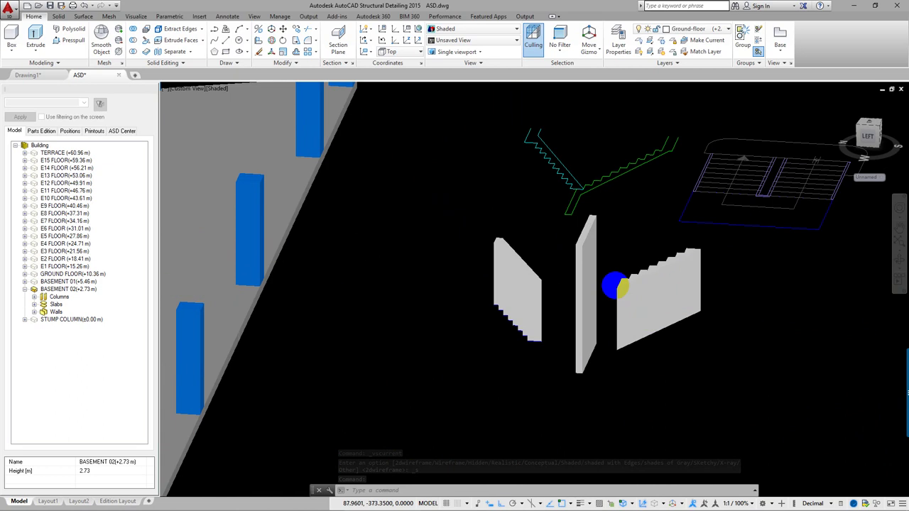
scroll(562, 300, up, 2)
key(Escape)
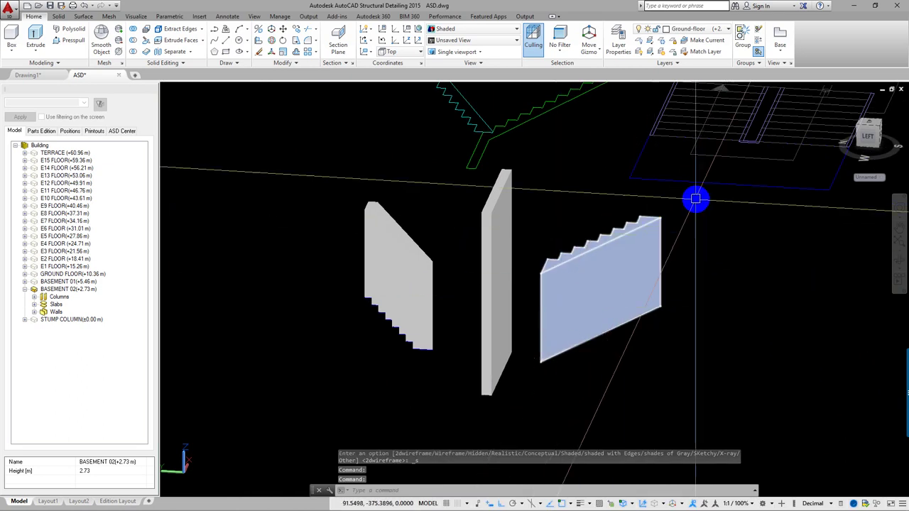
3D-rotate the right stepped flight 90° about an axis on its edge so it lies flat
click(273, 43)
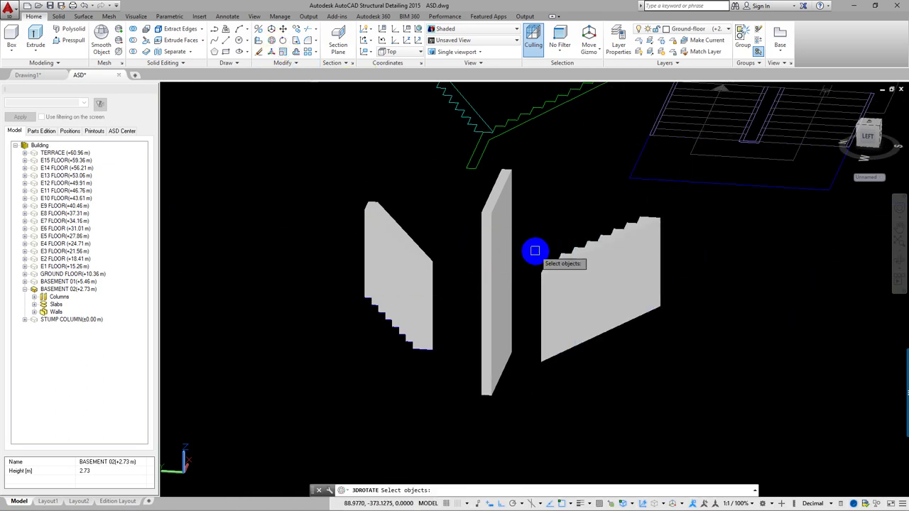
click(569, 264)
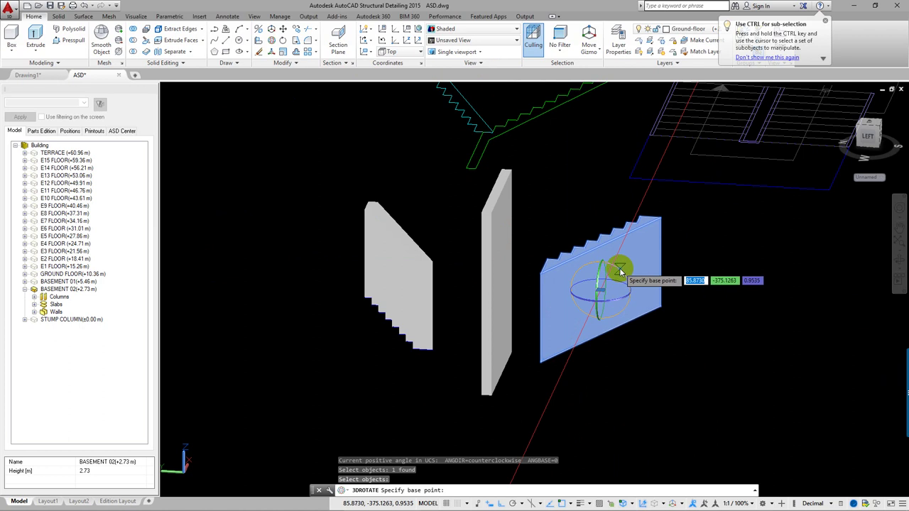
click(620, 271)
click(629, 292)
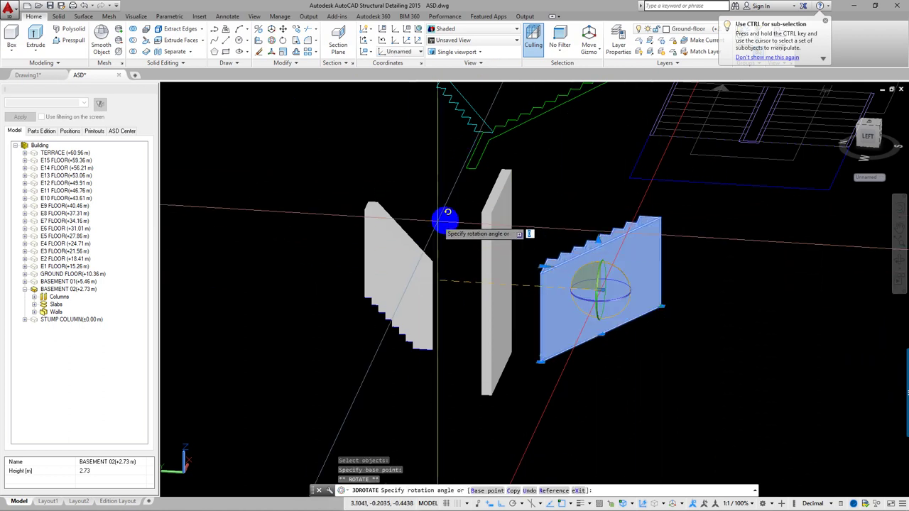
click(572, 202)
key(Escape)
Try rotating the upright middle slab, cancelling each attempt and orbiting to new angles
middle_drag(554, 269, 544, 254)
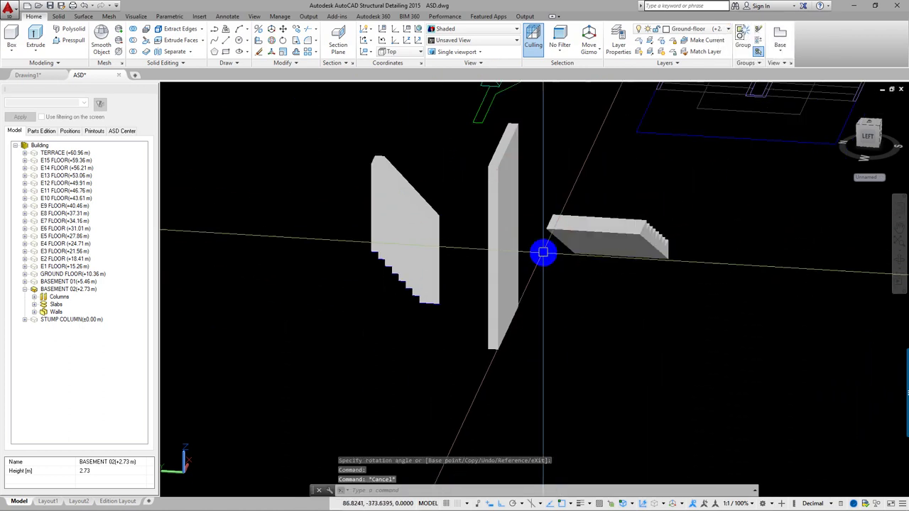
key(Return)
click(504, 235)
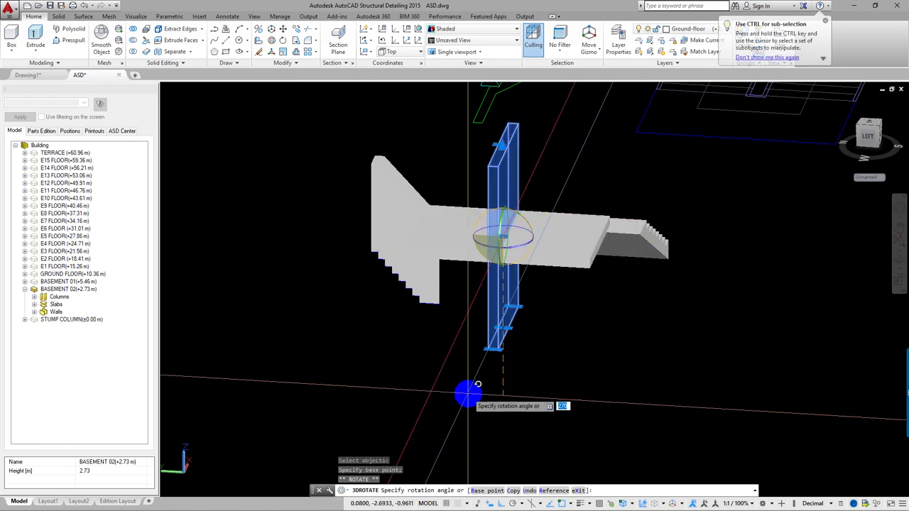
key(Escape)
shift+middle_drag(627, 315, 549, 268)
key(Return)
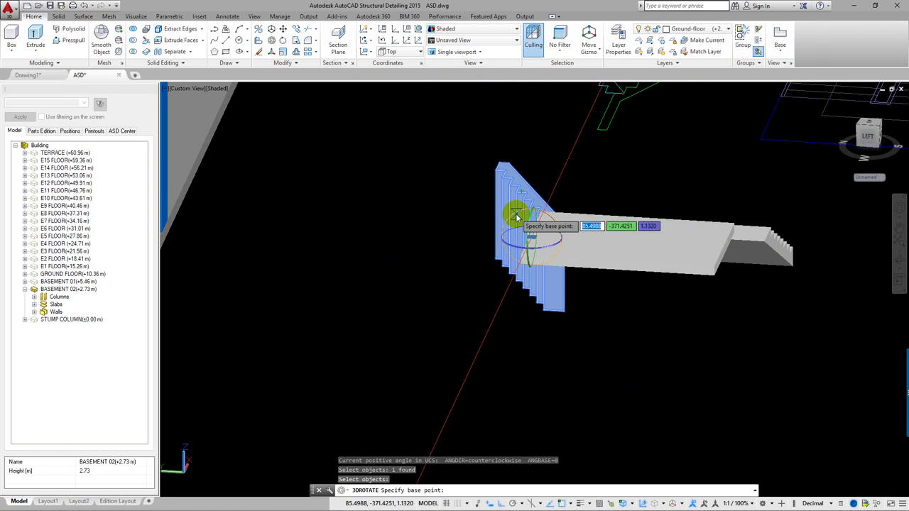
click(516, 217)
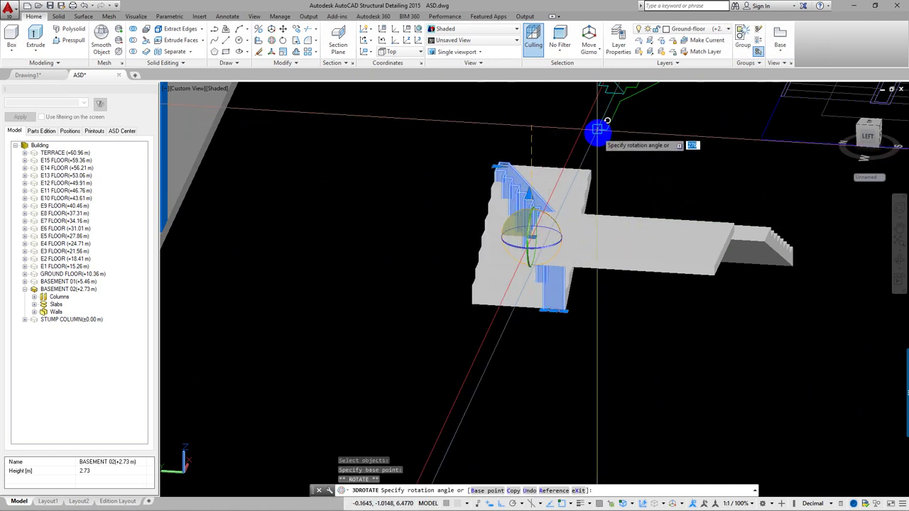
key(Escape)
mouse_move(625, 133)
shift+middle_down()
mouse_move(560, 317)
mouse_move(544, 308)
shift+middle_up()
scroll(507, 345, up, 3)
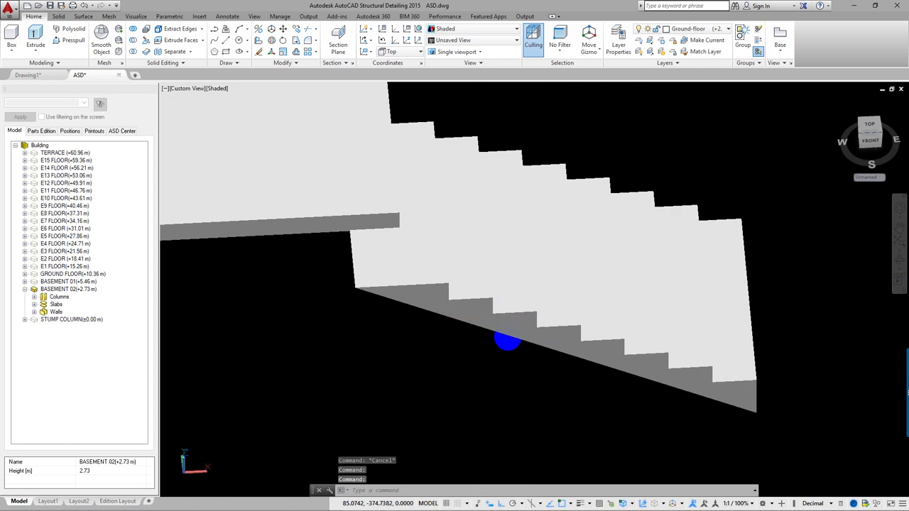
scroll(526, 353, up, 2)
mouse_move(526, 353)
shift+middle_down()
mouse_move(535, 300)
mouse_move(521, 290)
mouse_move(525, 262)
mouse_move(519, 292)
mouse_move(521, 266)
shift+middle_up()
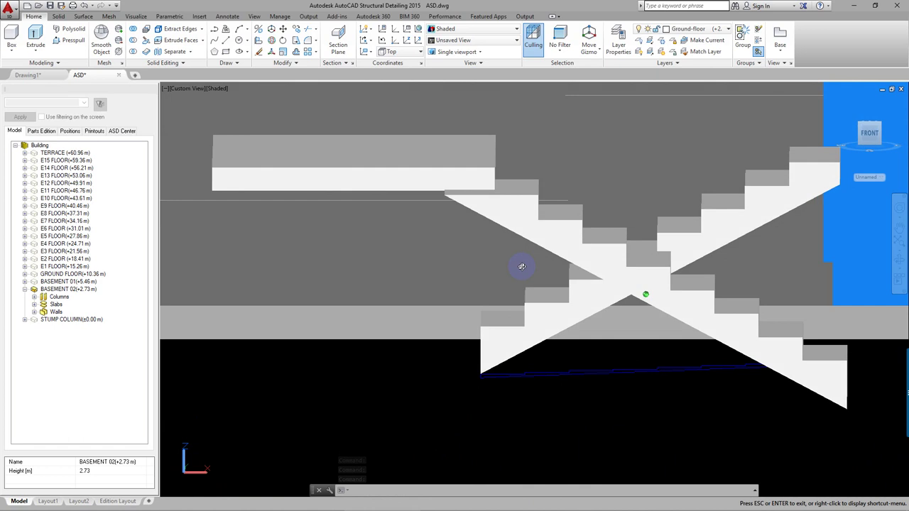
scroll(484, 197, up, 3)
click(469, 199)
middle_drag(463, 199, 401, 200)
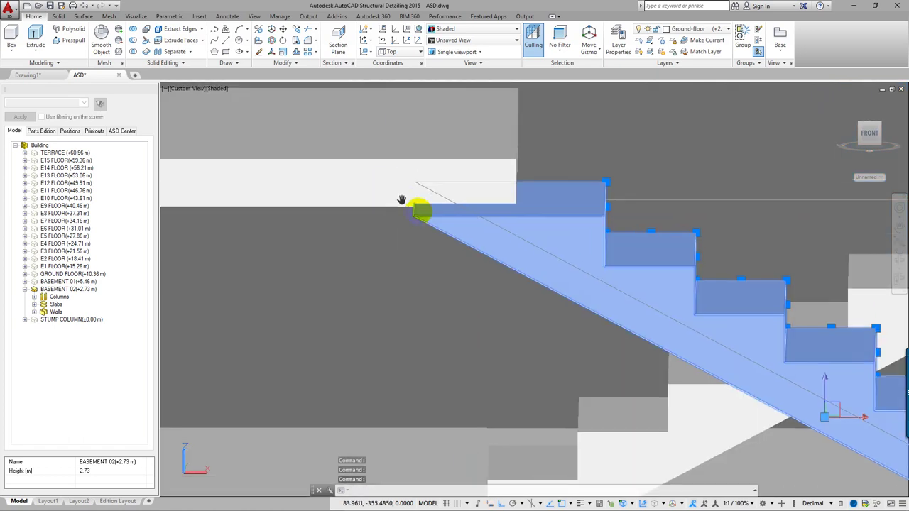
click(413, 216)
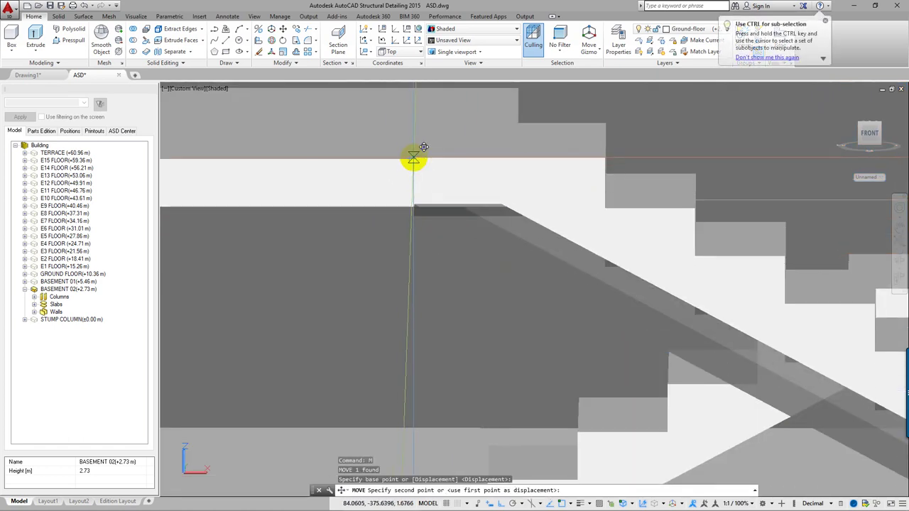
scroll(406, 189, down, 5)
mouse_move(456, 237)
shift+middle_down()
mouse_move(426, 260)
mouse_move(377, 267)
mouse_move(777, 300)
shift+middle_up()
scroll(359, 253, up, 3)
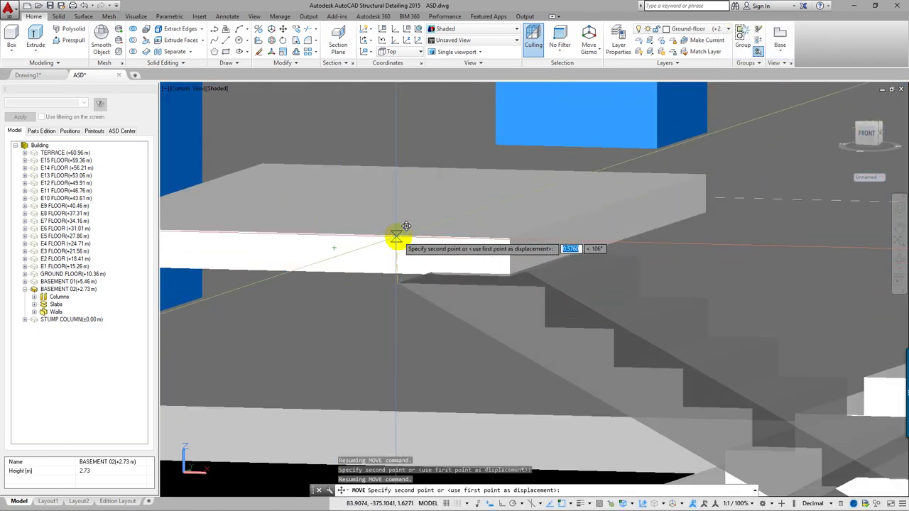
key(Escape)
mouse_move(497, 290)
shift+middle_down()
mouse_move(542, 349)
mouse_move(509, 316)
shift+middle_up()
scroll(526, 327, down, 5)
scroll(509, 311, up, 4)
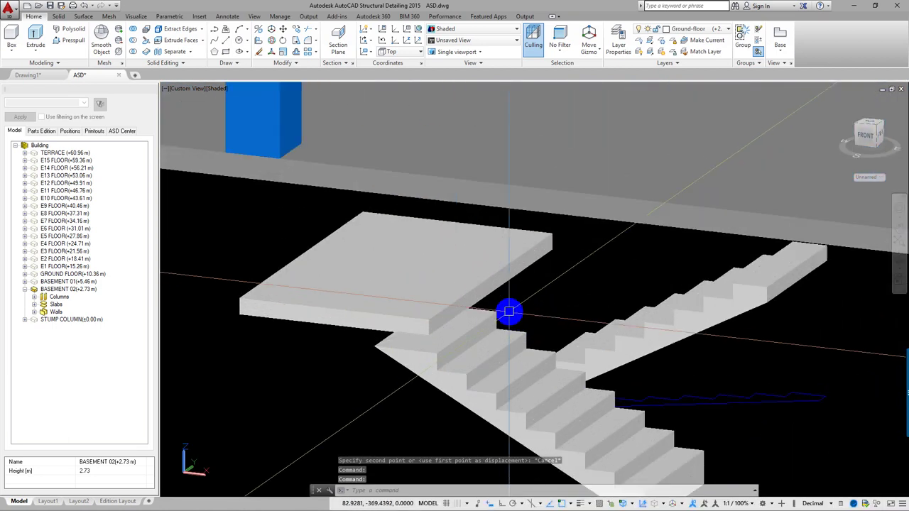
scroll(509, 311, up, 3)
scroll(432, 311, up, 3)
middle_drag(431, 311, 534, 266)
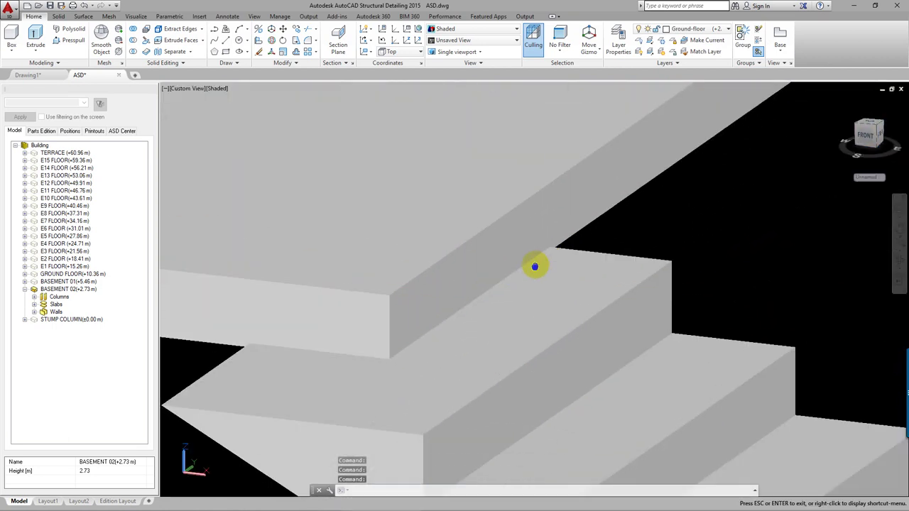
scroll(507, 300, down, 3)
scroll(422, 310, up, 2)
scroll(385, 290, up, 2)
scroll(432, 316, down, 8)
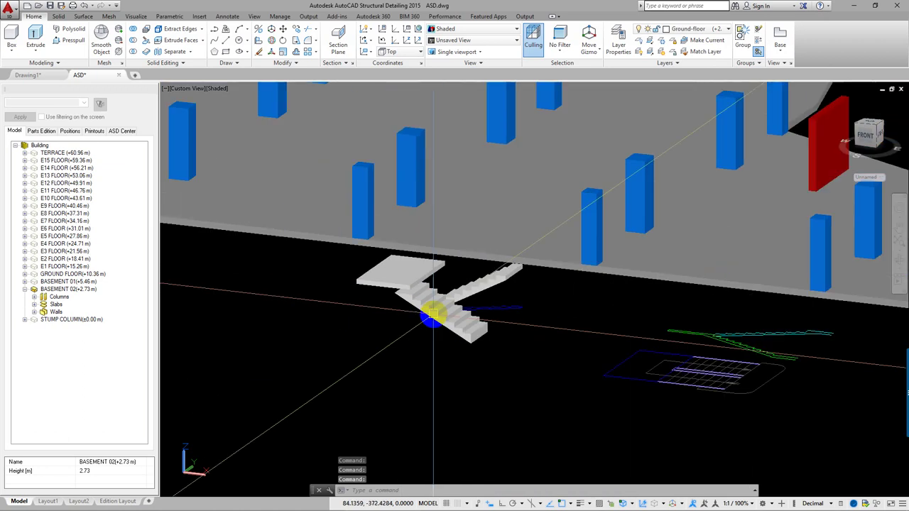
shift+middle_drag(432, 316, 314, 339)
scroll(355, 248, up, 2)
scroll(384, 212, up, 3)
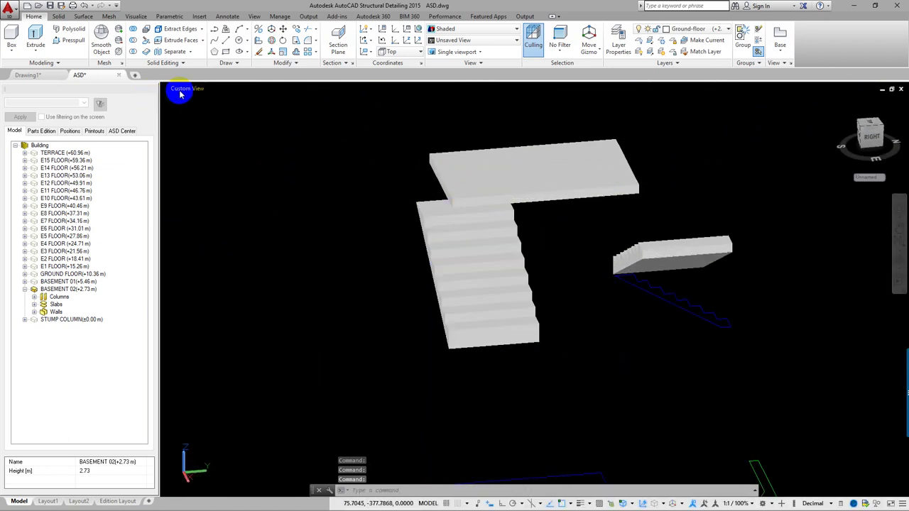
Switch the viewport to the Top view in 2D wireframe
click(180, 89)
click(190, 109)
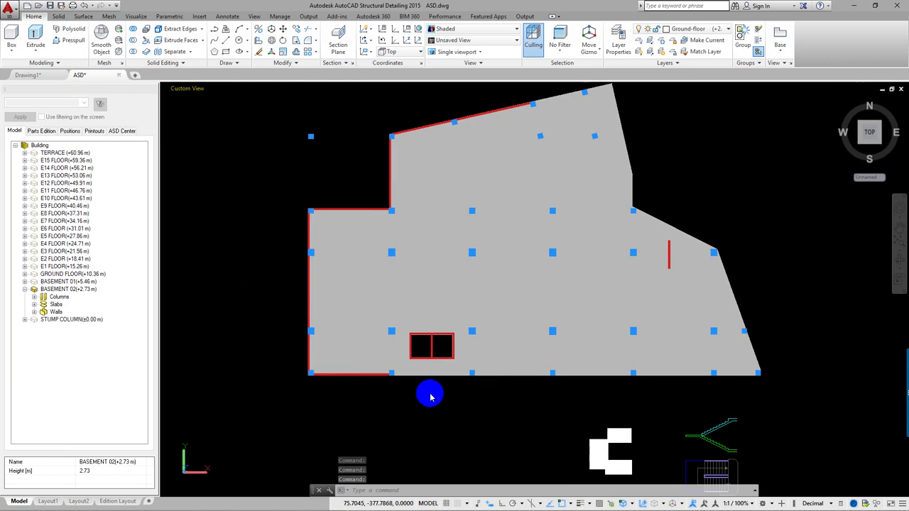
scroll(561, 364, up, 3)
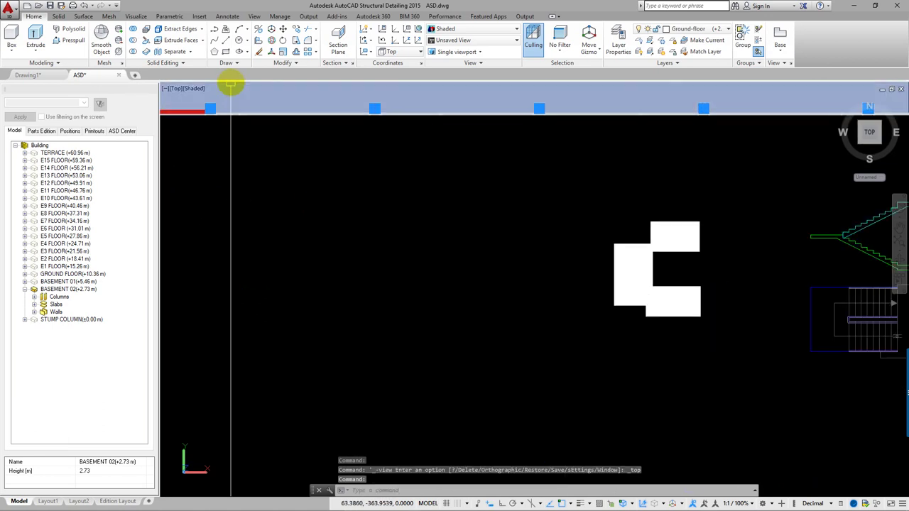
click(194, 88)
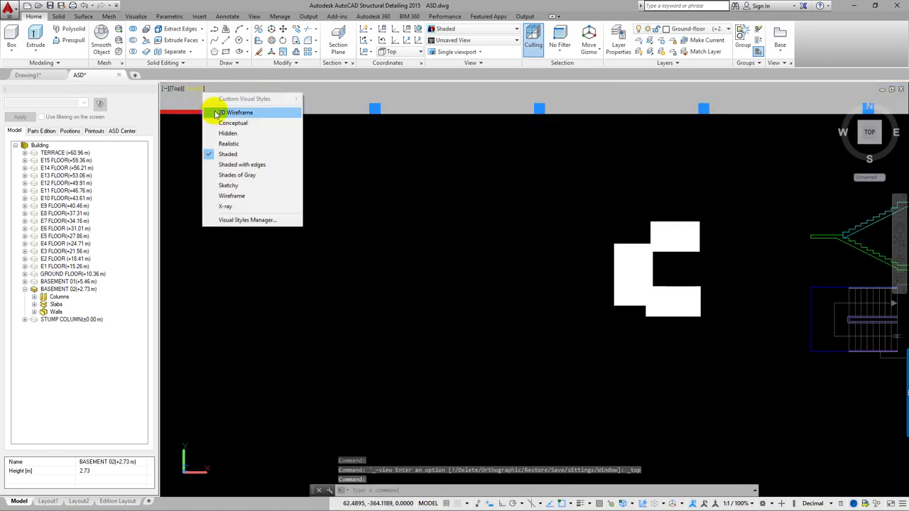
click(216, 113)
scroll(675, 327, up, 5)
Window-select the whole stair in plan and start a move from its corner, then cancel
click(623, 373)
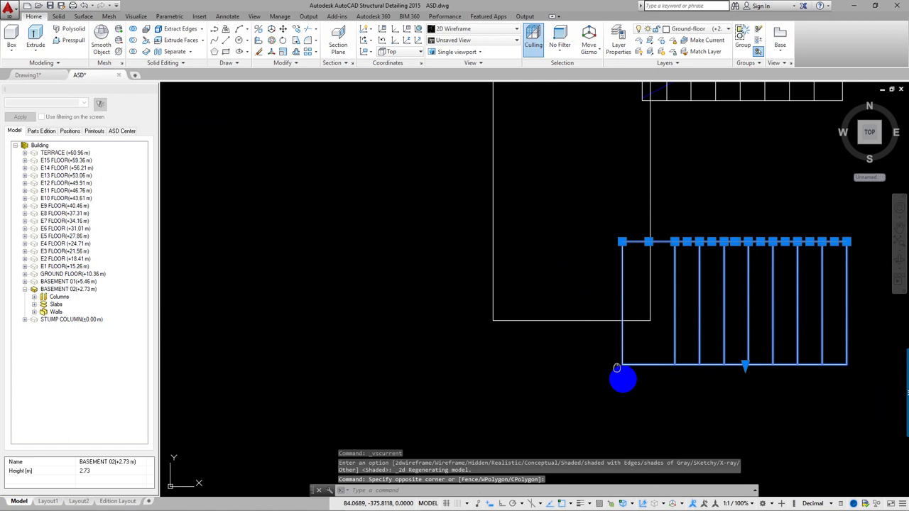
middle_drag(623, 373, 602, 353)
text(m)
key(Return)
click(607, 338)
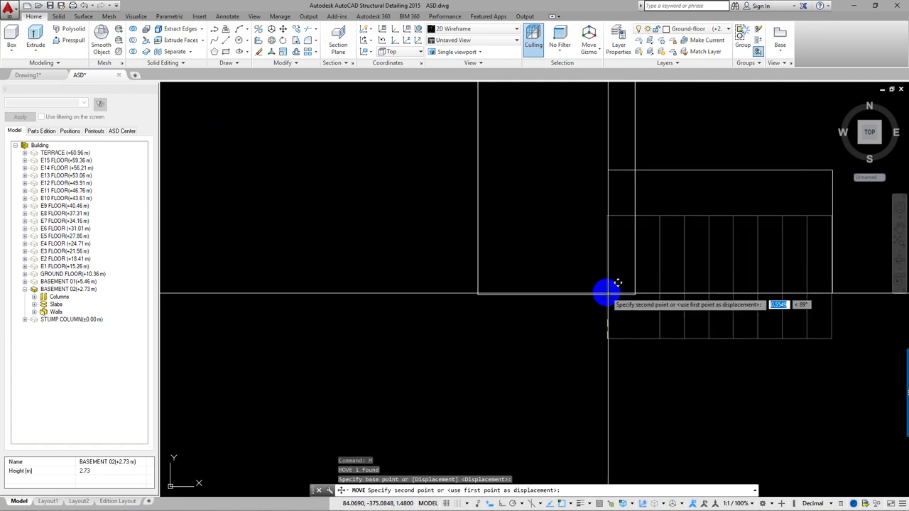
key(Escape)
key(Escape)
key(Escape)
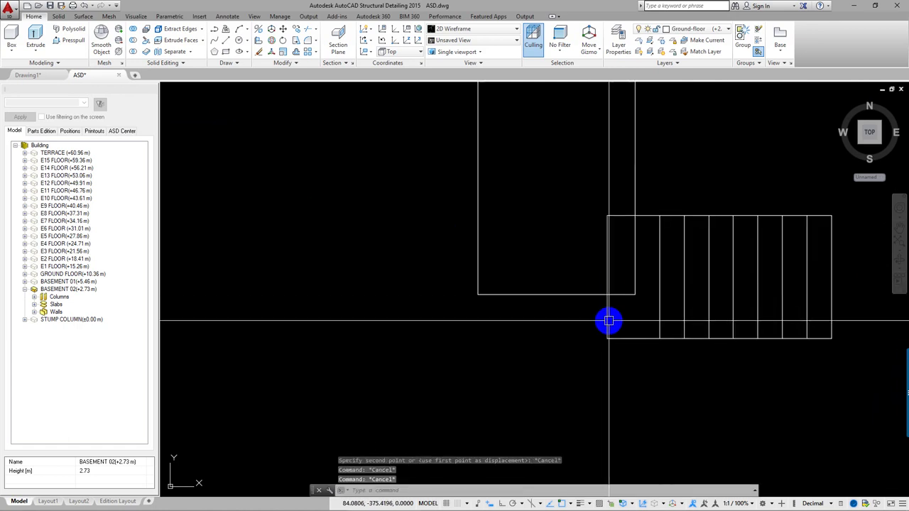
Draw a vertical construction line through the stair corner
text(l)
key(Return)
text(v)
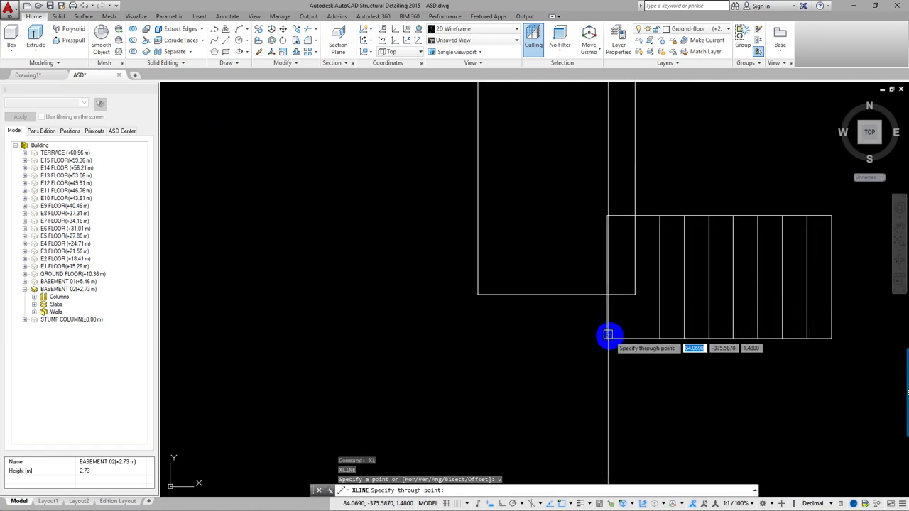
scroll(600, 366, up, 3)
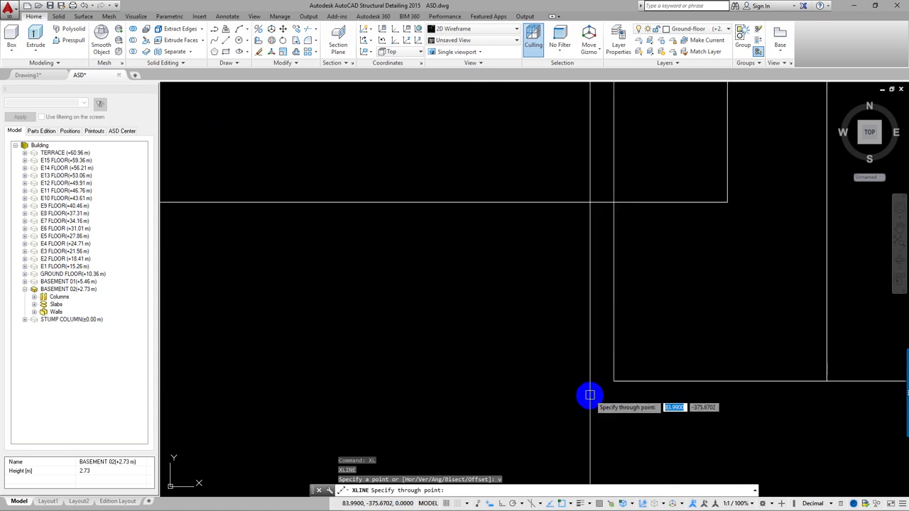
click(612, 377)
key(Return)
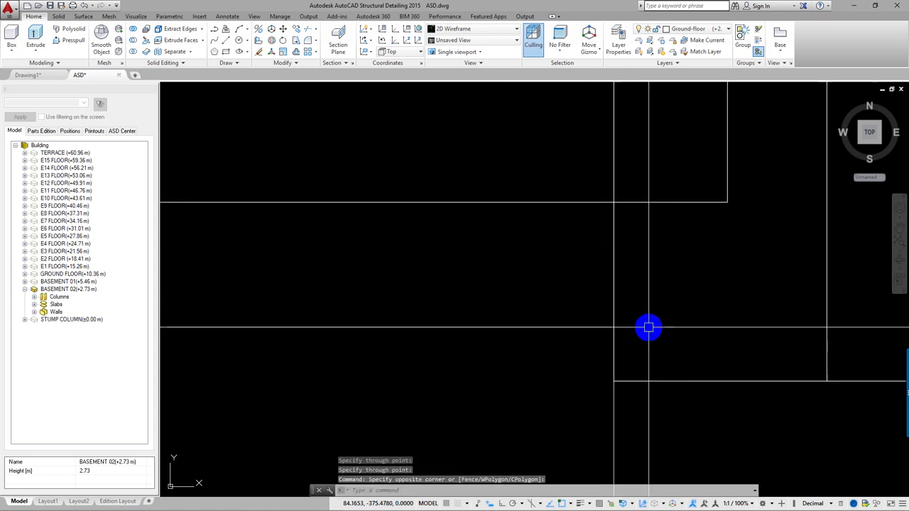
Select the rectangle outline and start moving it, then cancel
click(659, 380)
click(643, 380)
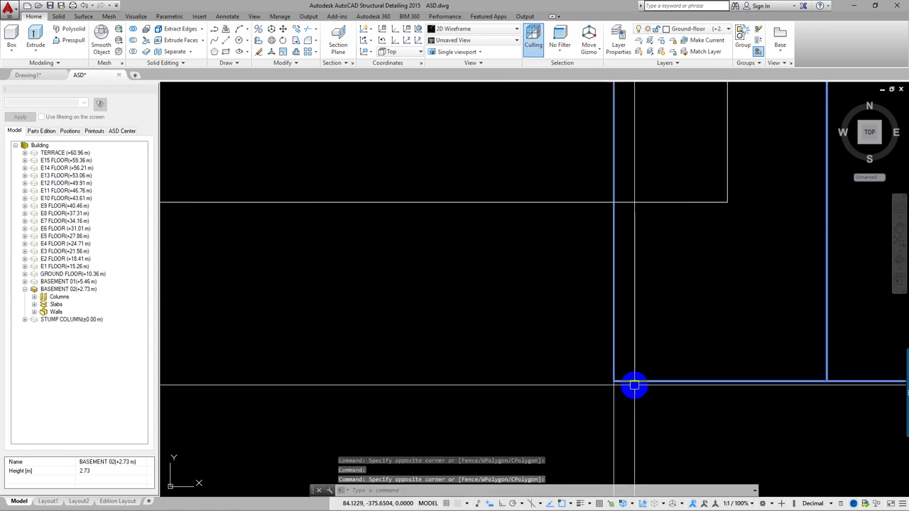
text(m)
key(Return)
click(613, 381)
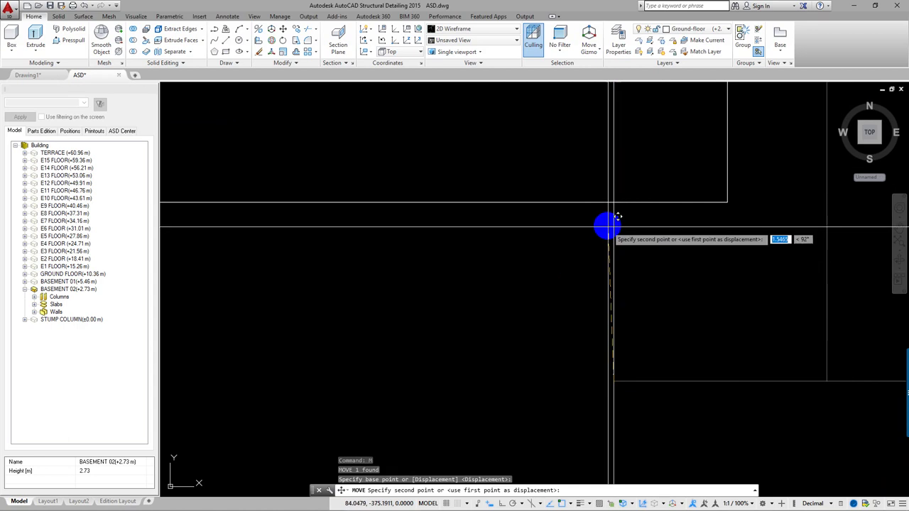
key(Escape)
key(Escape)
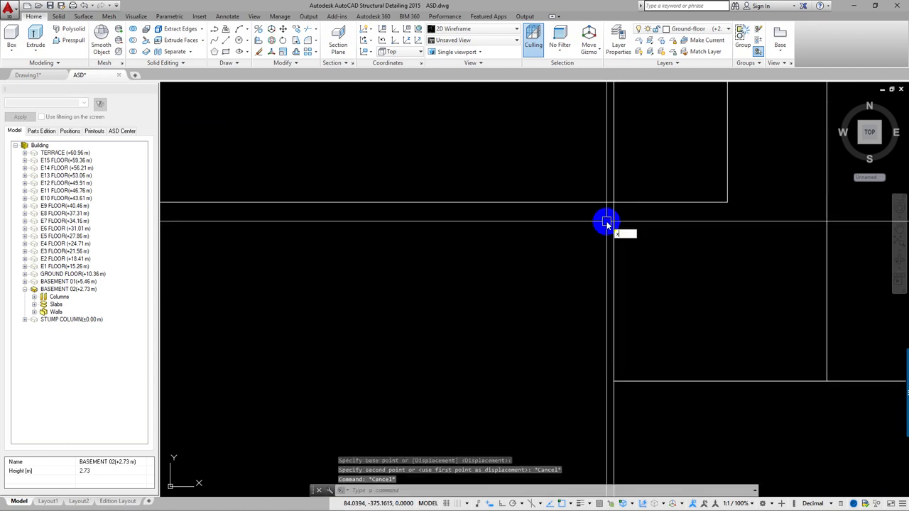
Add a horizontal construction line with XLINE
text(xl)
key(Return)
text(h)
Move the rectangle from its corner to the vertical construction line
key(Return)
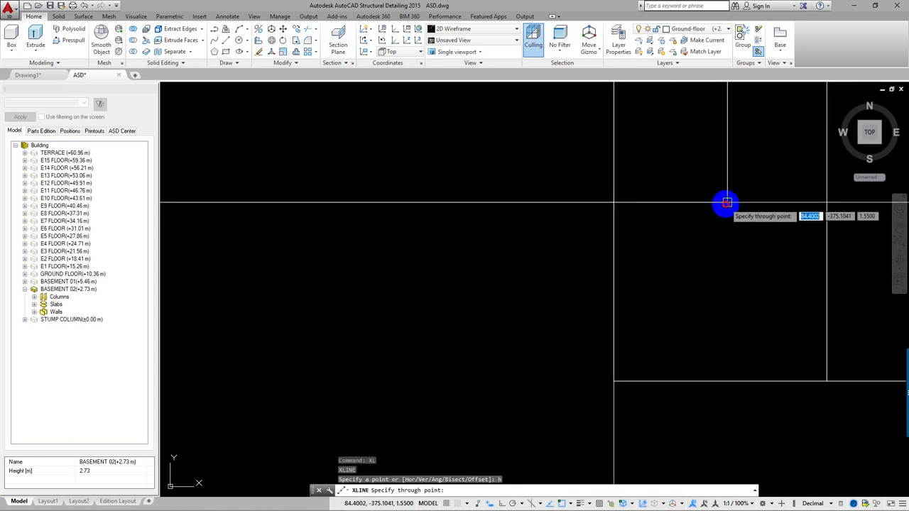
click(727, 204)
key(Escape)
click(740, 355)
click(706, 270)
text(m)
key(Return)
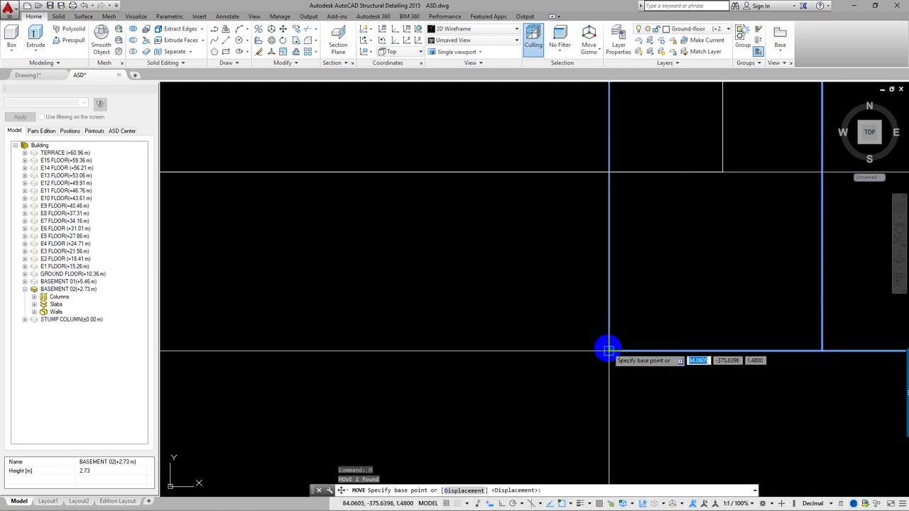
scroll(610, 350, up, 3)
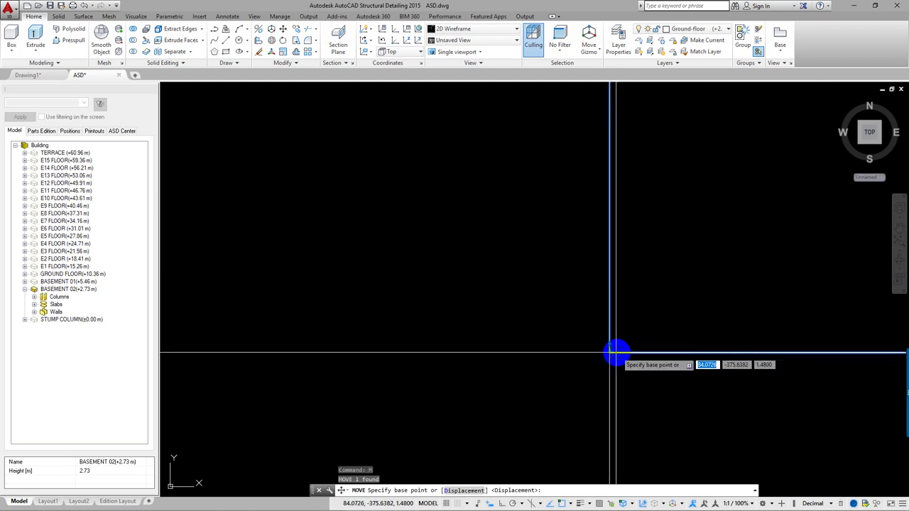
click(615, 351)
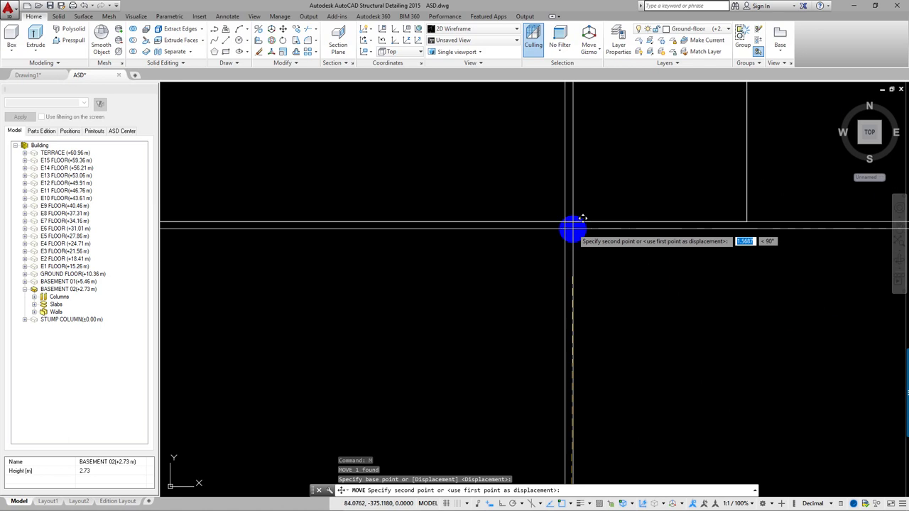
click(572, 223)
Erase the vertical construction line
scroll(561, 284, down, 3)
click(550, 316)
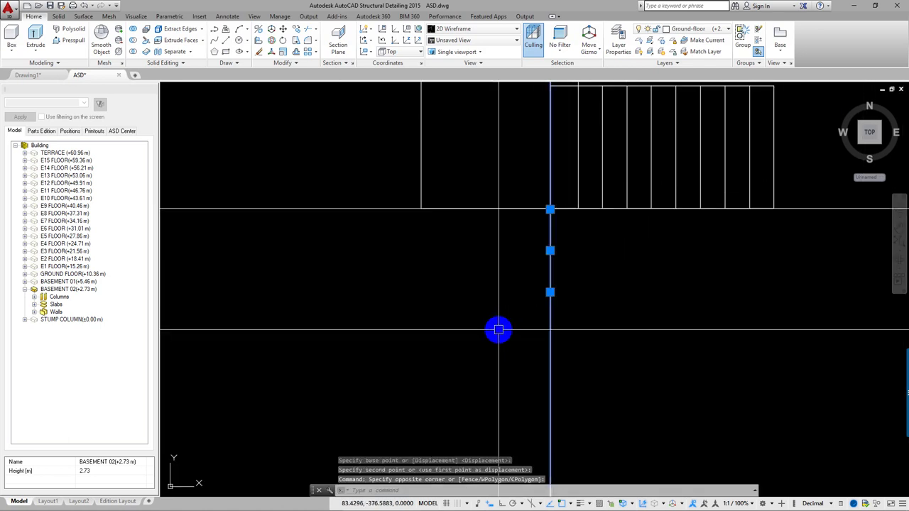
text(e)
key(Return)
Select the upper stair block and start moving it from its corner, then cancel
scroll(490, 284, down, 2)
middle_drag(487, 272, 371, 272)
scroll(574, 226, up, 2)
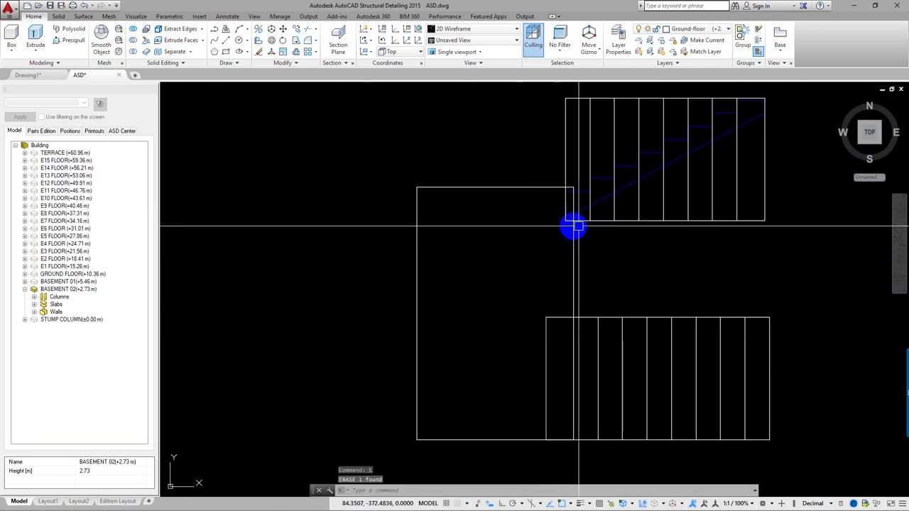
click(589, 221)
middle_drag(602, 242, 609, 274)
text(m)
key(Return)
scroll(581, 139, up, 2)
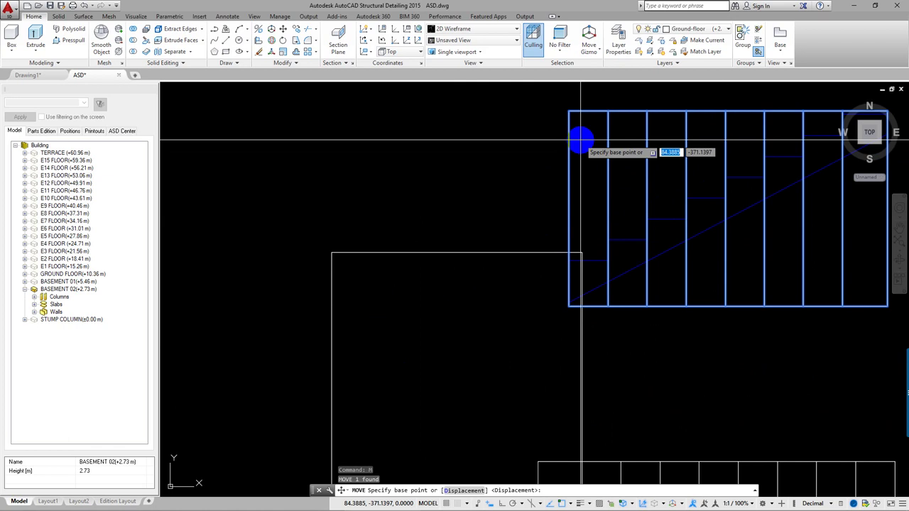
click(568, 305)
middle_drag(564, 380, 573, 299)
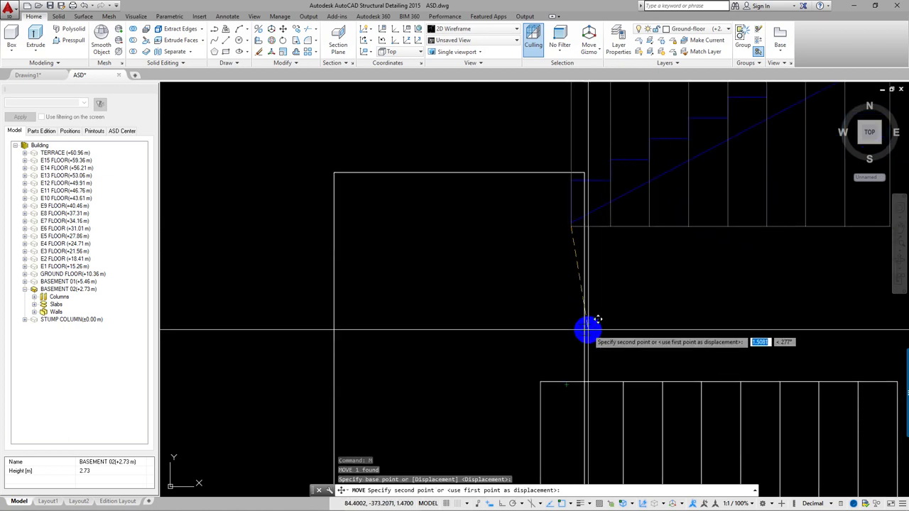
key(Escape)
Select the stairs and begin another move from a base point, then cancel
middle_drag(599, 119, 578, 278)
click(534, 225)
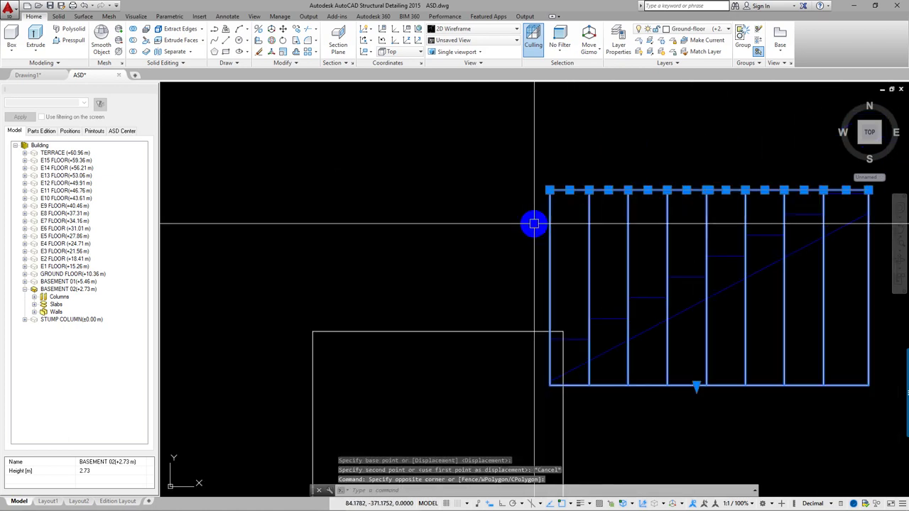
key(Escape)
text(M)
key(Return)
click(544, 188)
scroll(539, 328, up, 4)
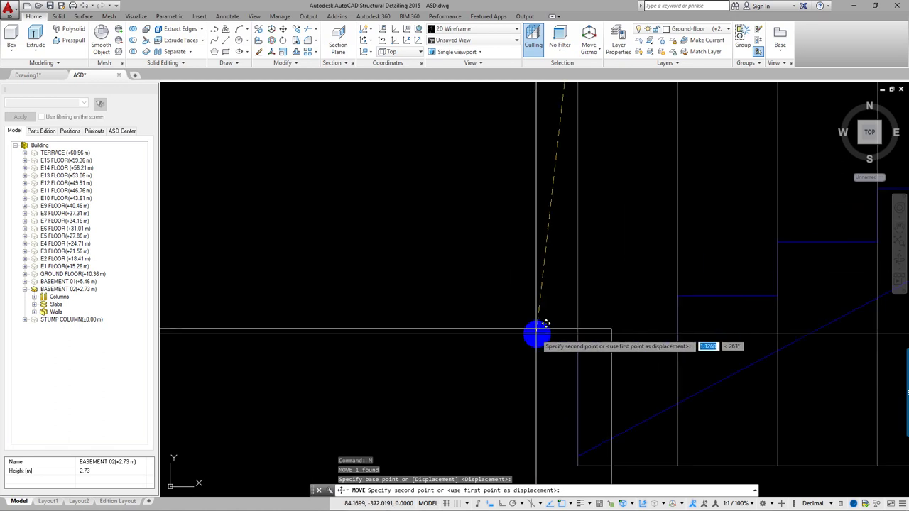
key(Escape)
key(Escape)
Move the stepped stair profile away from the stair blocks and orbit into 3D
scroll(561, 312, down, 3)
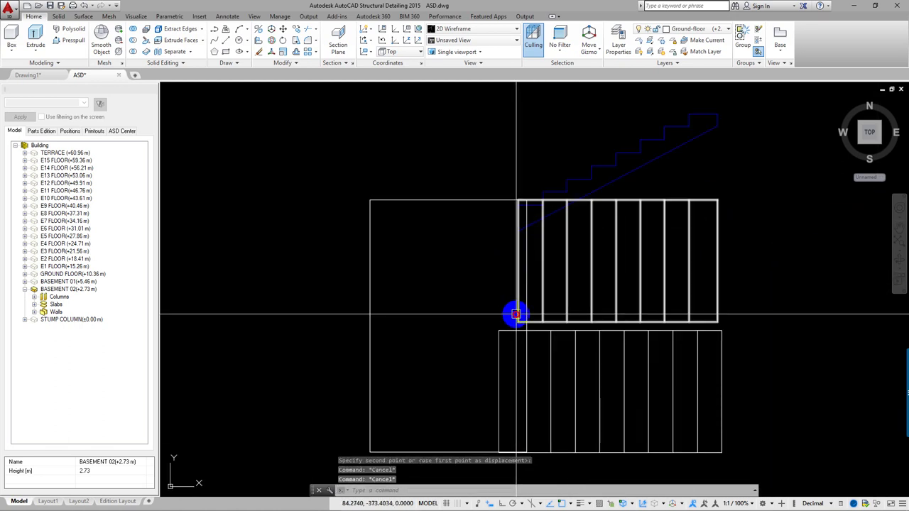
scroll(507, 331, down, 4)
click(578, 249)
scroll(575, 257, up, 4)
scroll(576, 257, down, 3)
text(m)
key(Return)
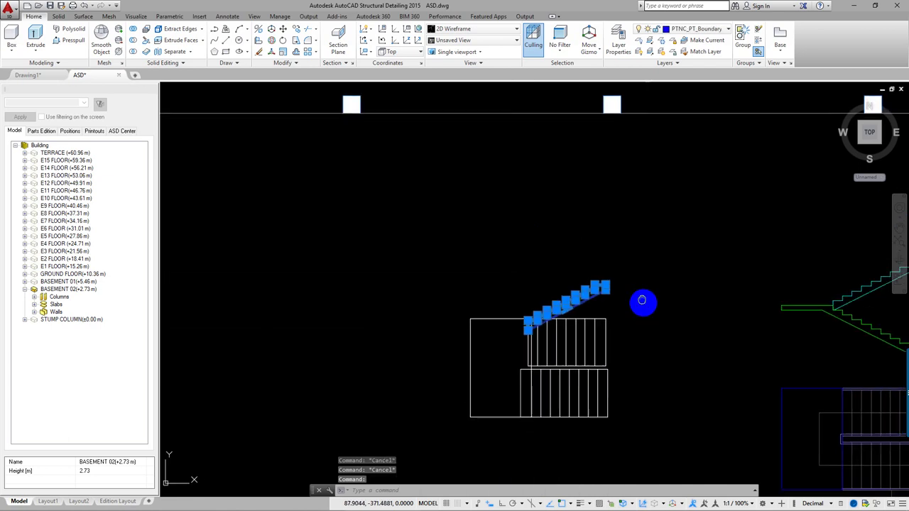
click(654, 284)
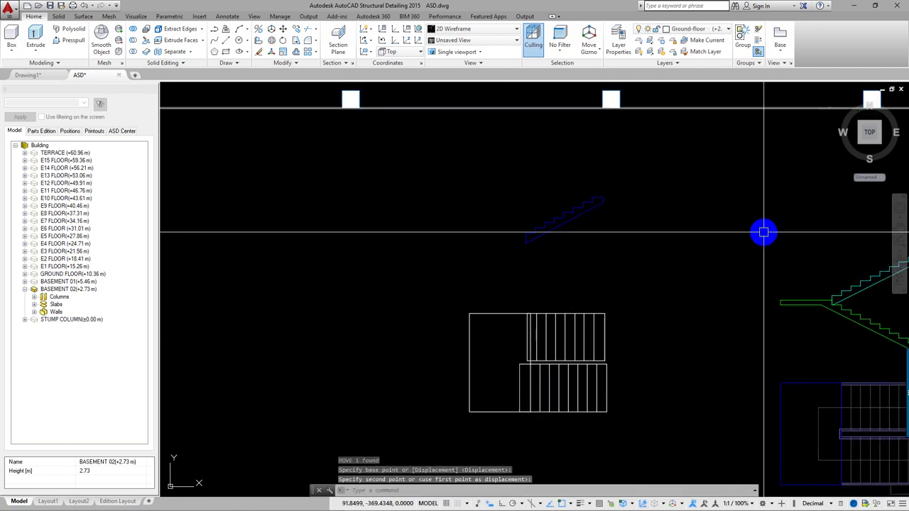
mouse_move(474, 229)
shift+middle_down()
mouse_move(582, 199)
mouse_move(558, 270)
mouse_move(581, 294)
mouse_move(568, 299)
mouse_move(544, 197)
mouse_move(518, 158)
mouse_move(503, 171)
shift+middle_up()
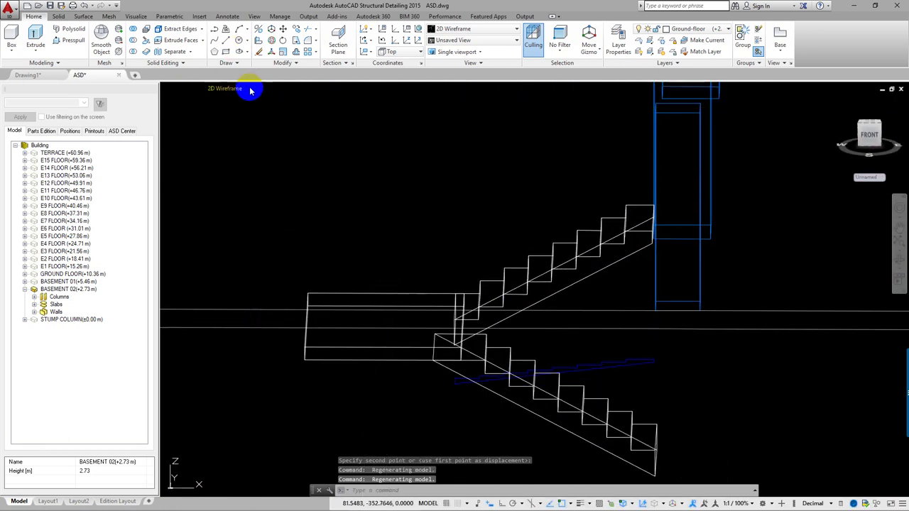
Set the visual style to Realistic and orbit around the stairs
click(223, 89)
click(254, 145)
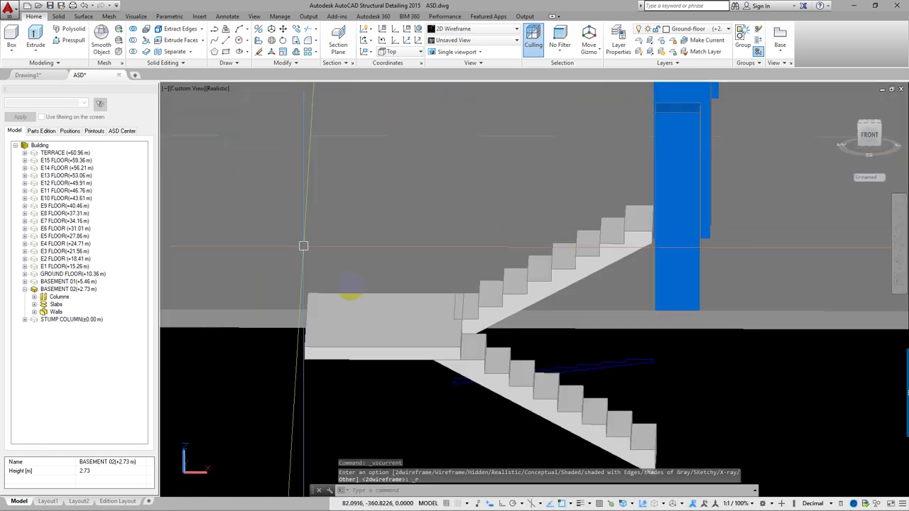
scroll(431, 345, up, 3)
mouse_move(446, 299)
shift+middle_down()
mouse_move(454, 273)
mouse_move(450, 291)
mouse_move(504, 260)
shift+middle_up()
Select both stair flights and the landing slab and move them to a new position
click(517, 254)
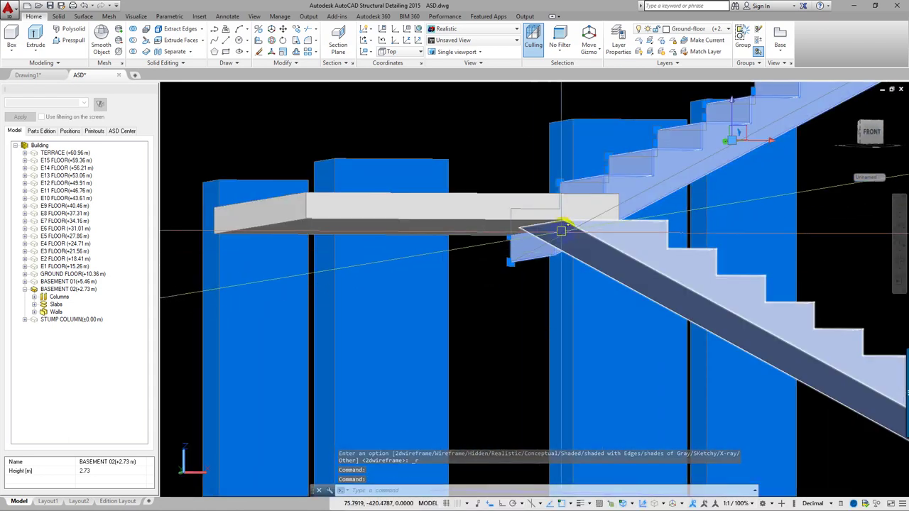
click(572, 226)
click(483, 194)
scroll(497, 263, down, 5)
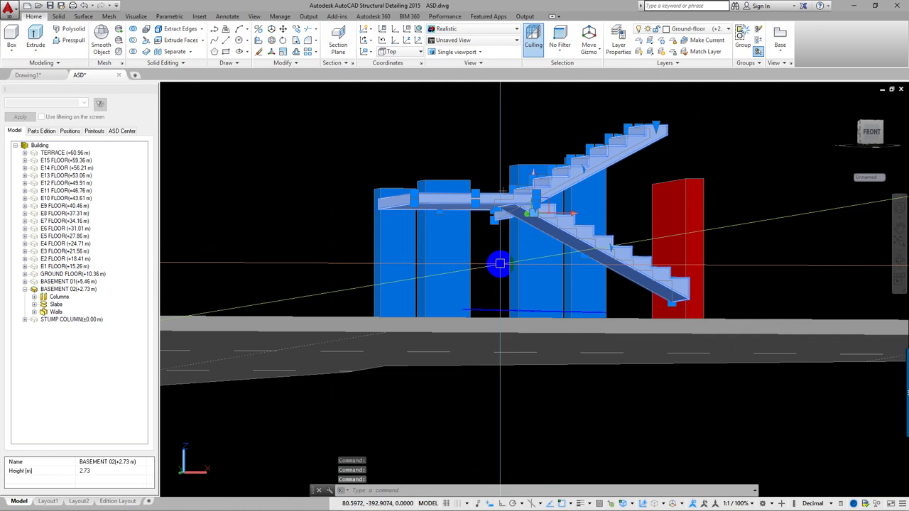
mouse_move(498, 263)
shift+middle_down()
mouse_move(511, 291)
mouse_move(497, 261)
shift+middle_up()
key(m)
key(Return)
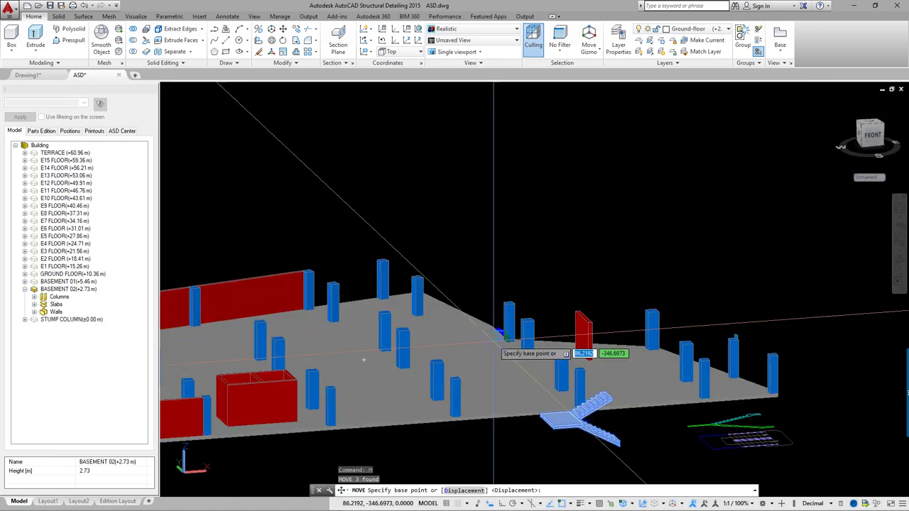
middle_drag(533, 348, 497, 305)
click(491, 328)
scroll(534, 395, up, 3)
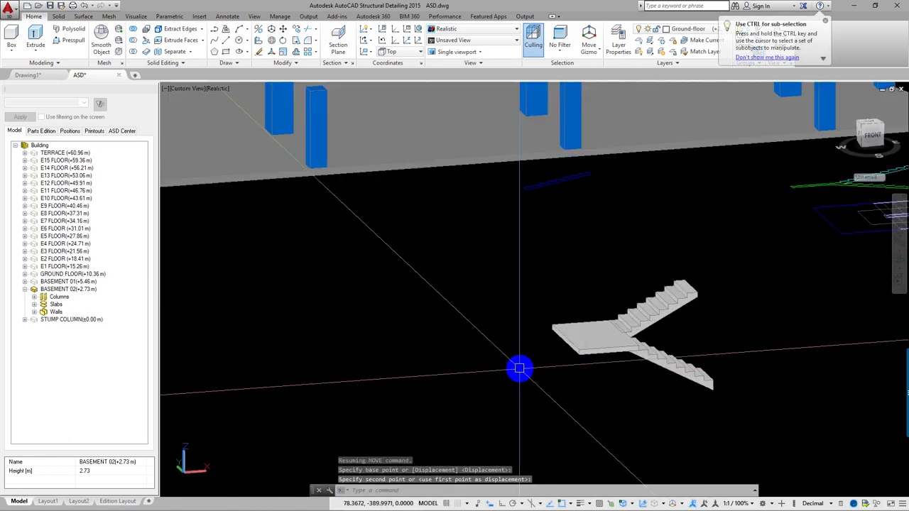
mouse_move(519, 372)
shift+middle_down()
mouse_move(603, 367)
mouse_move(673, 346)
mouse_move(695, 324)
mouse_move(422, 263)
mouse_move(539, 243)
mouse_move(682, 253)
shift+middle_up()
click(602, 367)
Select the stair slab and orbit, including a bottom view, to inspect it against the floor
scroll(541, 154, up, 3)
scroll(471, 239, up, 3)
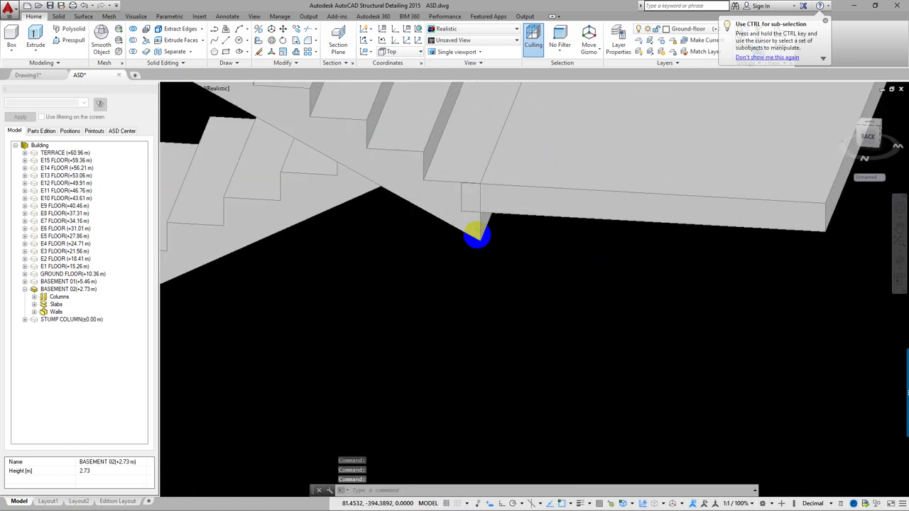
scroll(466, 248, up, 2)
click(476, 243)
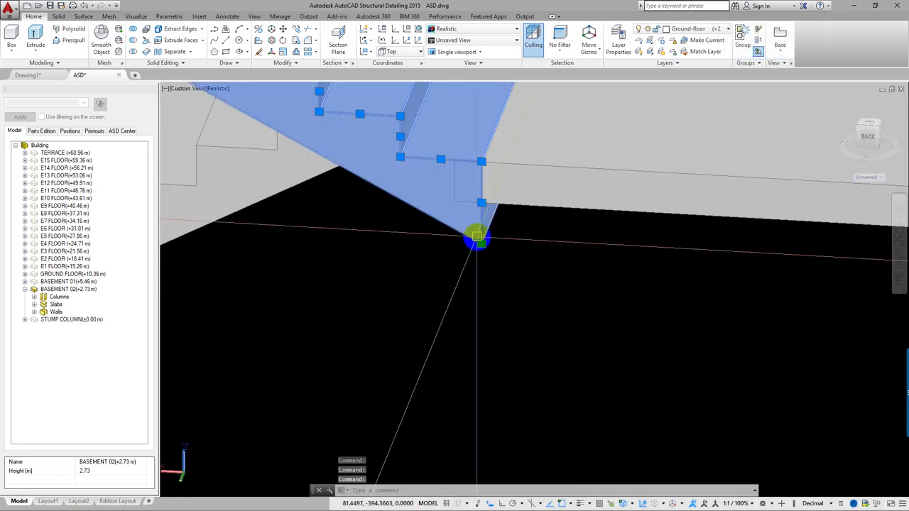
mouse_move(828, 142)
shift+middle_down()
mouse_move(862, 137)
mouse_move(558, 268)
shift+middle_up()
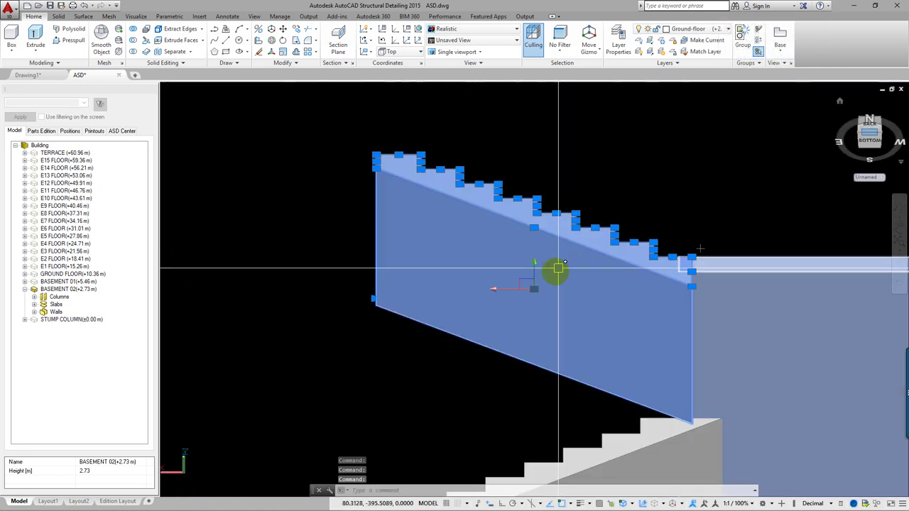
click(872, 131)
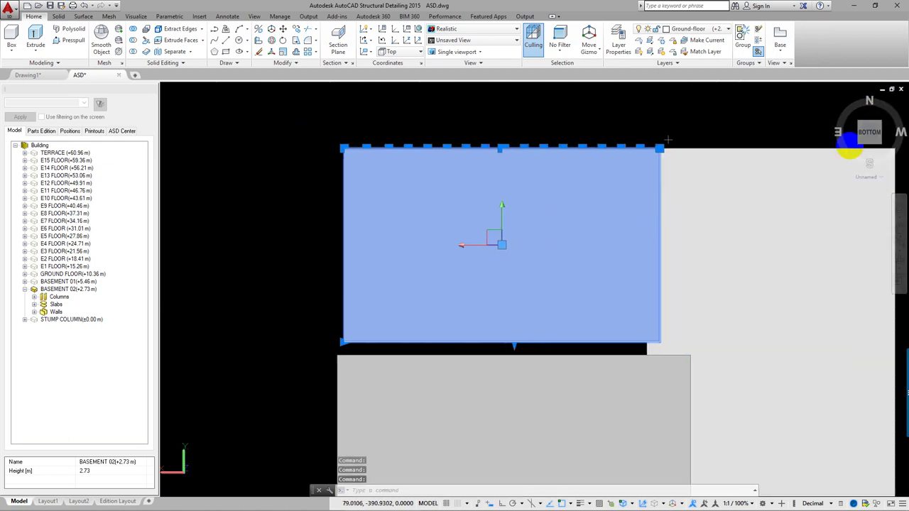
scroll(597, 164, down, 3)
mouse_move(623, 347)
middle_down()
mouse_move(604, 265)
mouse_move(651, 114)
middle_up()
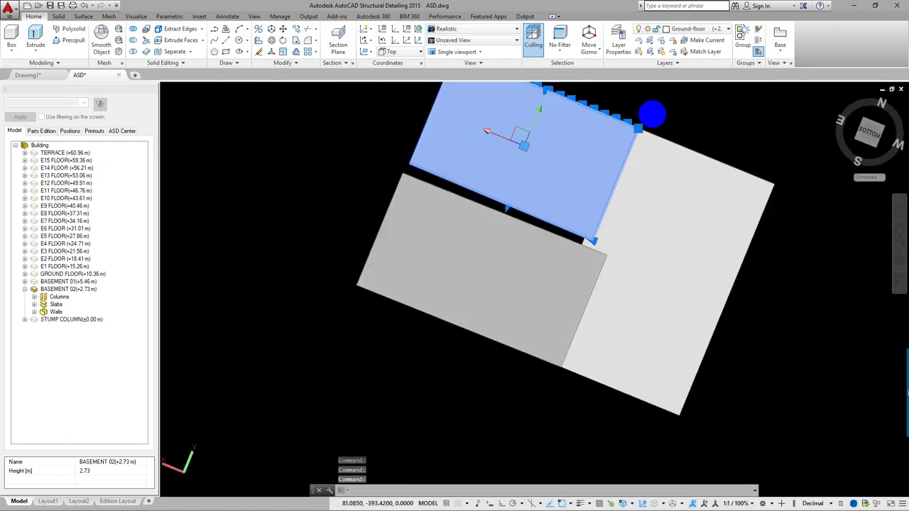
scroll(629, 179, down, 3)
shift+middle_drag(604, 245, 556, 322)
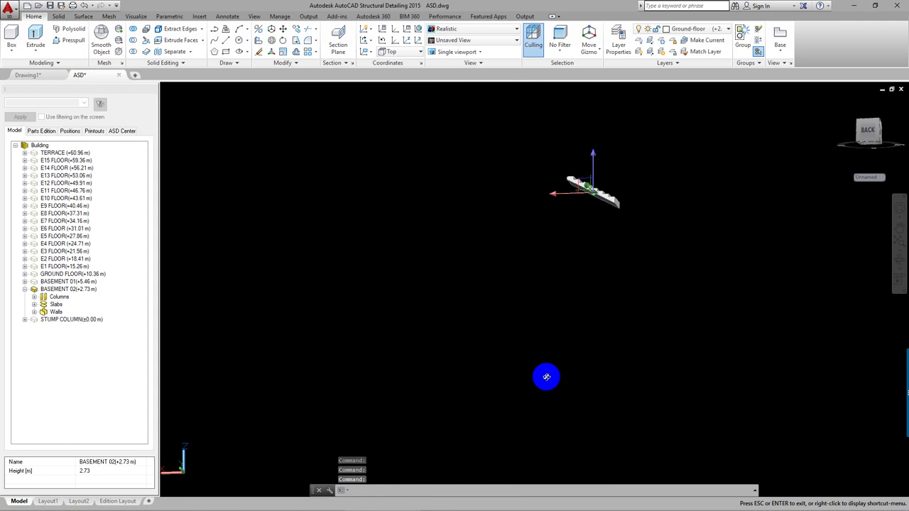
mouse_move(546, 376)
shift+middle_down()
mouse_move(730, 278)
mouse_move(460, 257)
shift+middle_up()
shift+middle_drag(406, 289, 700, 230)
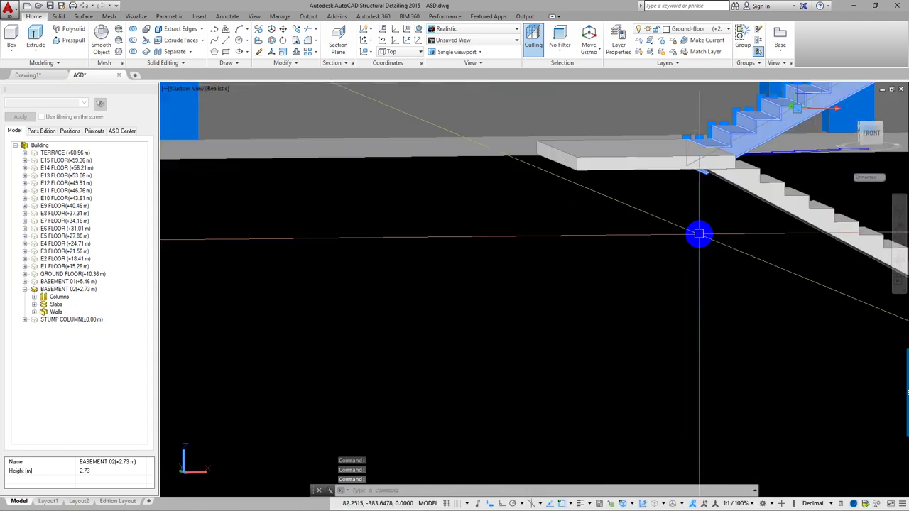
scroll(679, 197, up, 3)
scroll(659, 254, down, 1)
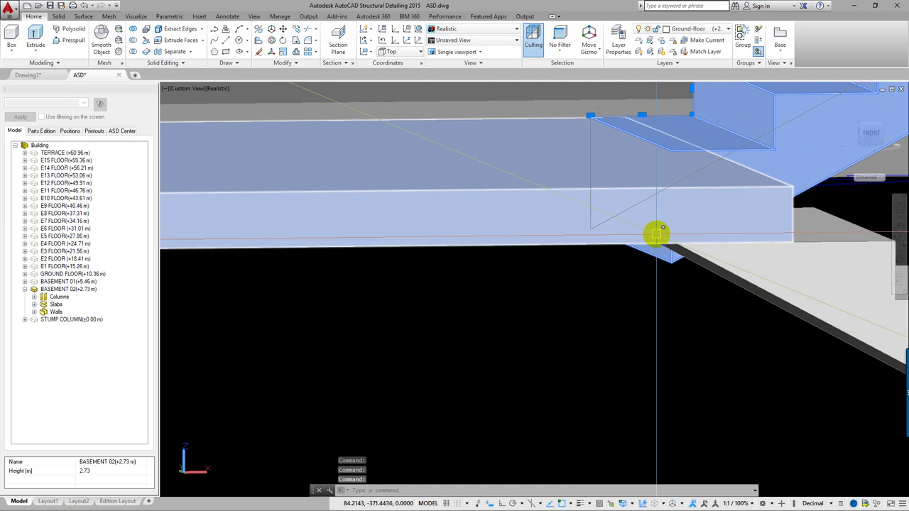
scroll(656, 230, down, 2)
scroll(701, 259, up, 1)
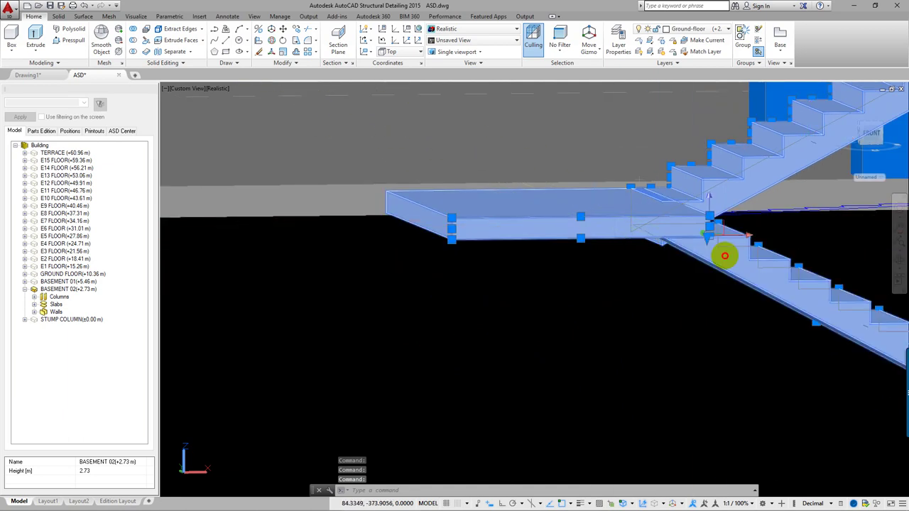
scroll(710, 270, down, 5)
scroll(675, 262, down, 1)
scroll(656, 240, down, 3)
Move the staircase to a new position and orbit around it from the left
text(m)
key(Return)
click(660, 252)
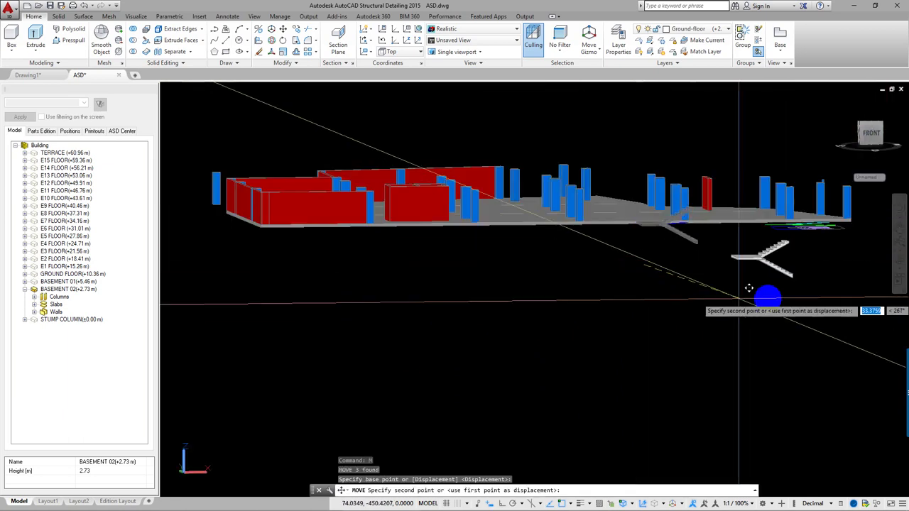
scroll(298, 298, up, 2)
click(503, 240)
shift+middle_drag(462, 229, 768, 319)
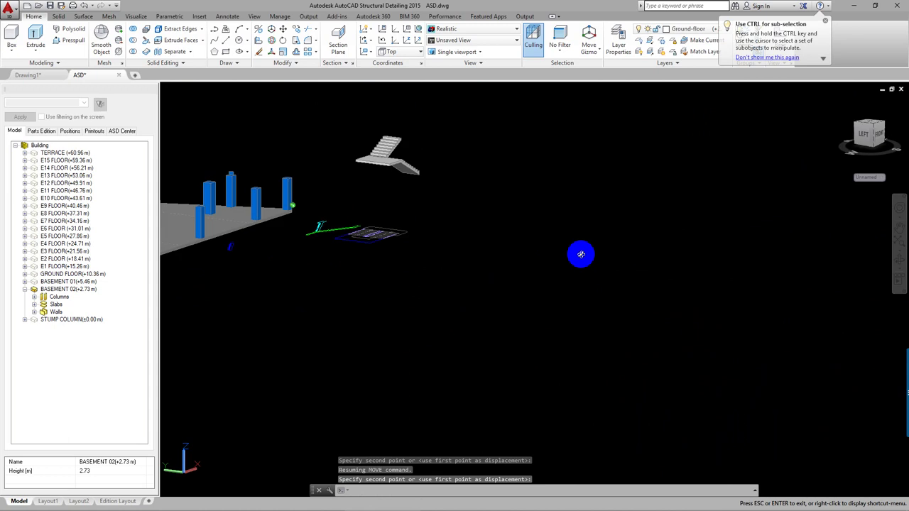
scroll(760, 309, up, 3)
scroll(739, 287, up, 3)
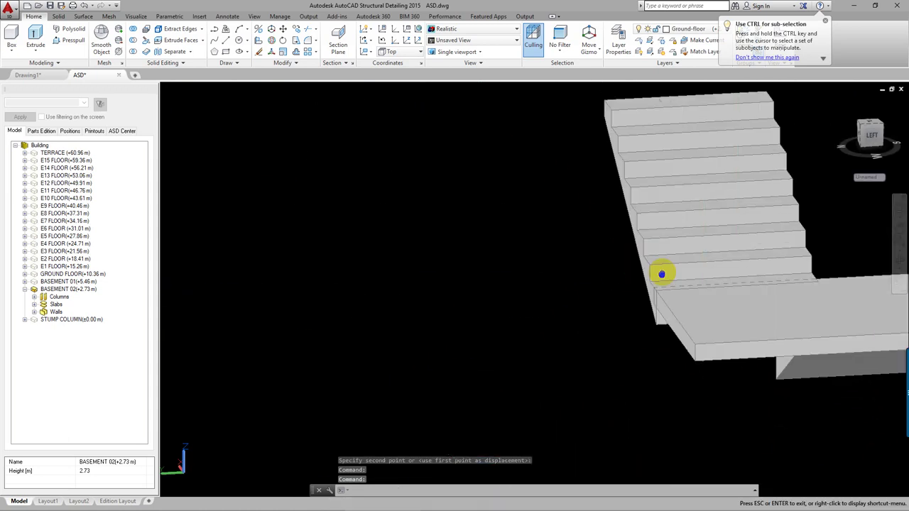
mouse_move(718, 272)
shift+middle_down()
mouse_move(690, 280)
mouse_move(673, 311)
shift+middle_up()
scroll(673, 310, down, 5)
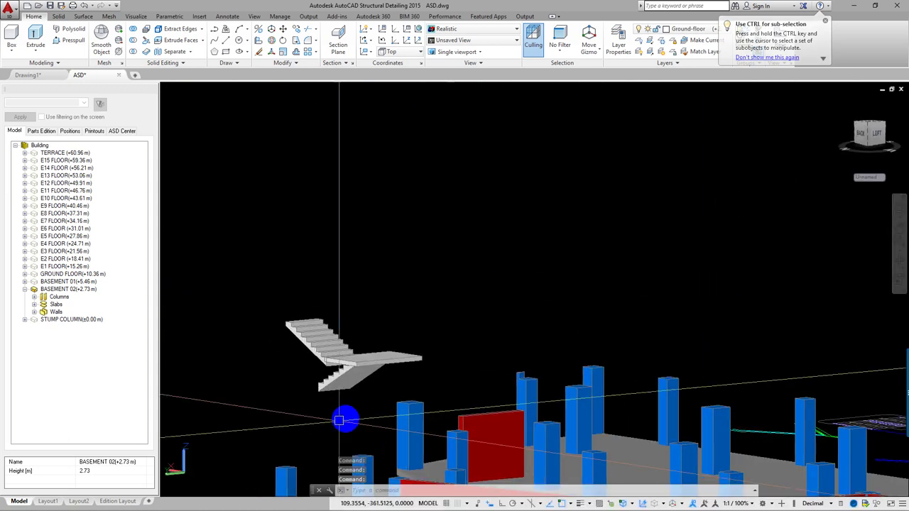
scroll(274, 290, up, 3)
scroll(338, 307, up, 3)
middle_drag(338, 307, 426, 371)
Move the upper flight from its bottom corner onto the landing corner
click(419, 377)
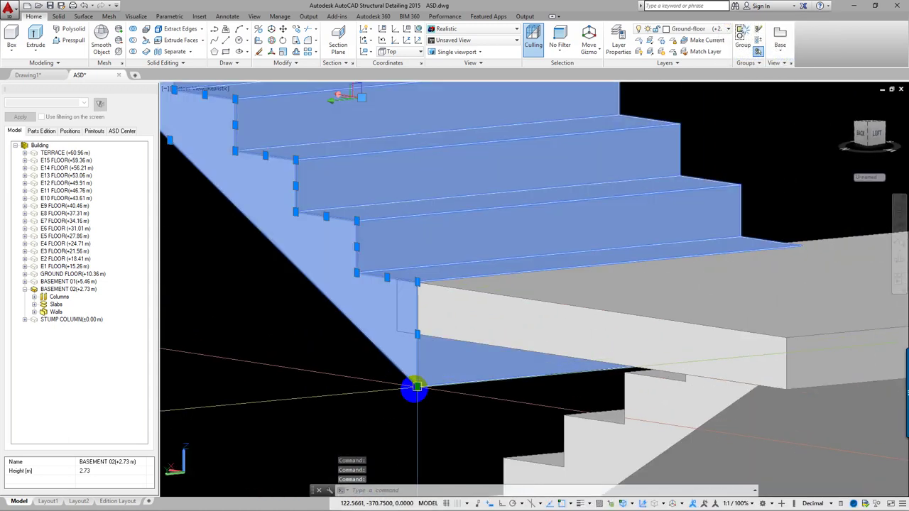
text(m)
key(Return)
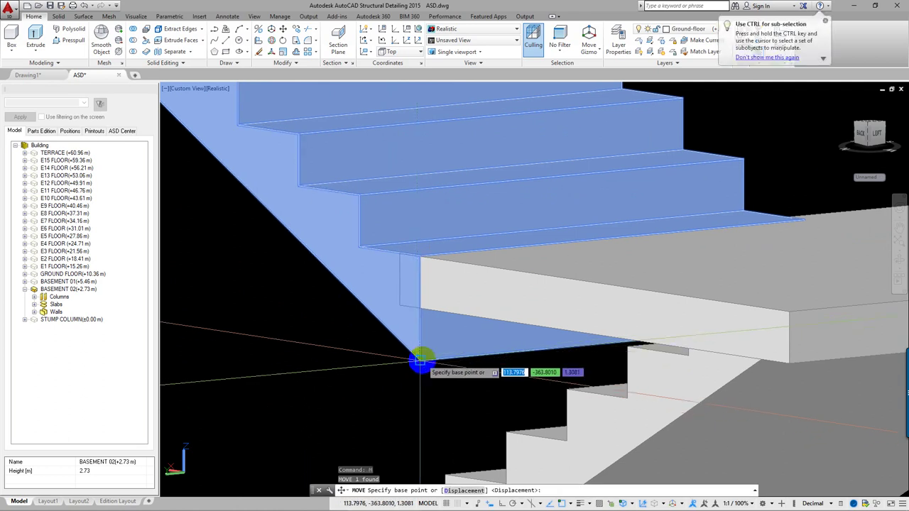
click(419, 365)
scroll(426, 313, up, 3)
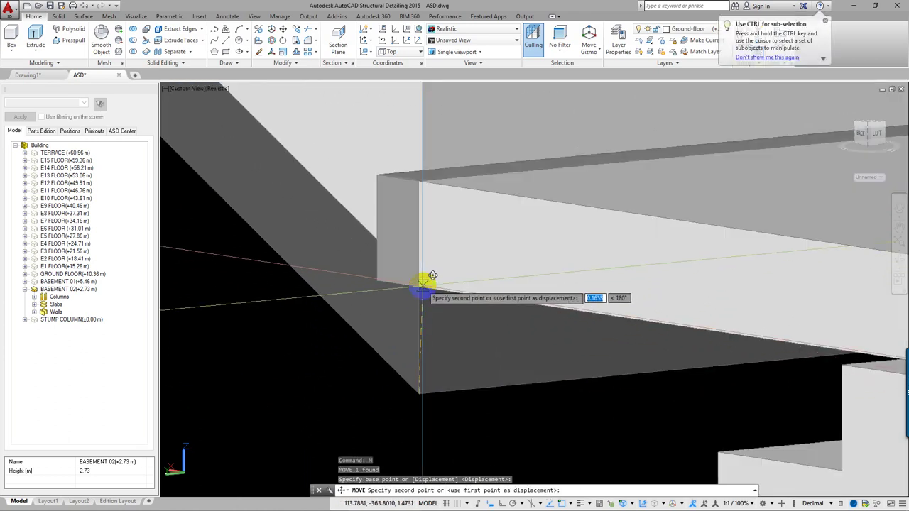
scroll(422, 285, up, 3)
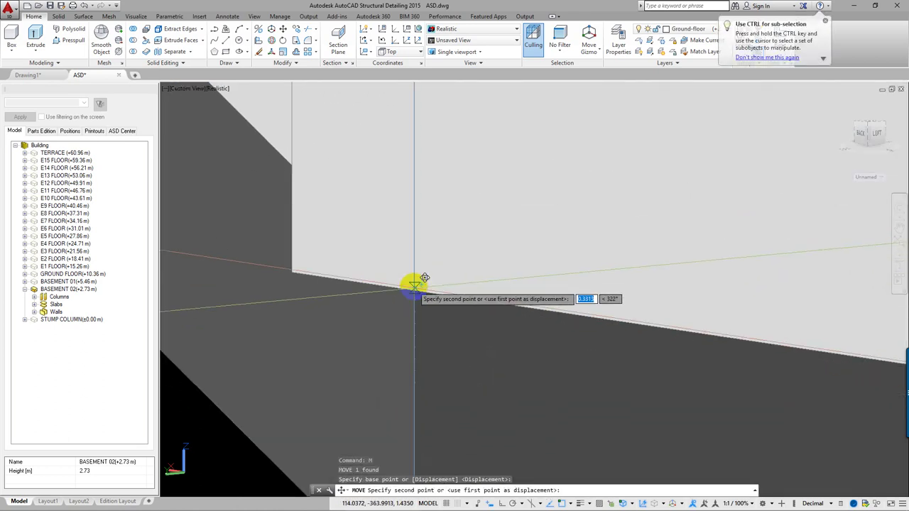
scroll(423, 277, down, 2)
scroll(405, 290, down, 2)
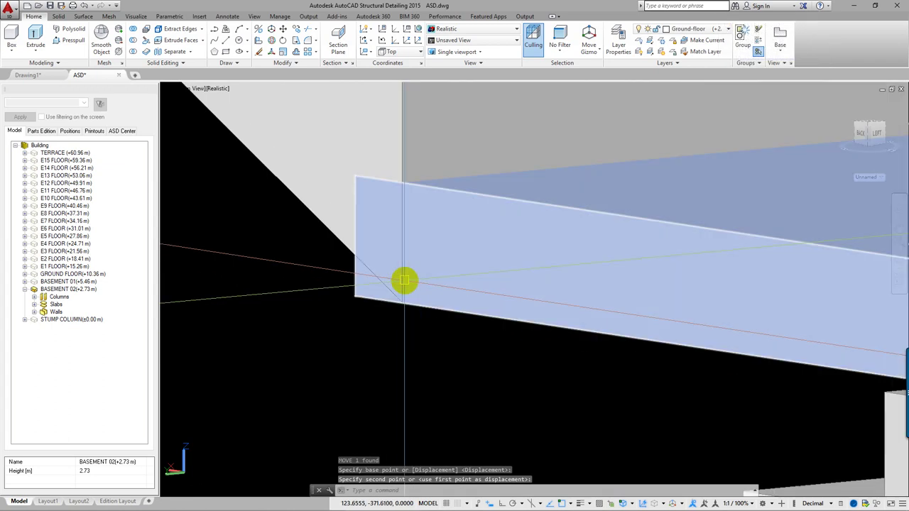
scroll(405, 280, down, 3)
scroll(391, 309, down, 2)
click(360, 321)
Orbit from behind, side-on and isometric to inspect the flight-to-landing joint
mouse_move(360, 322)
shift+middle_down()
mouse_move(402, 310)
mouse_move(768, 290)
shift+middle_up()
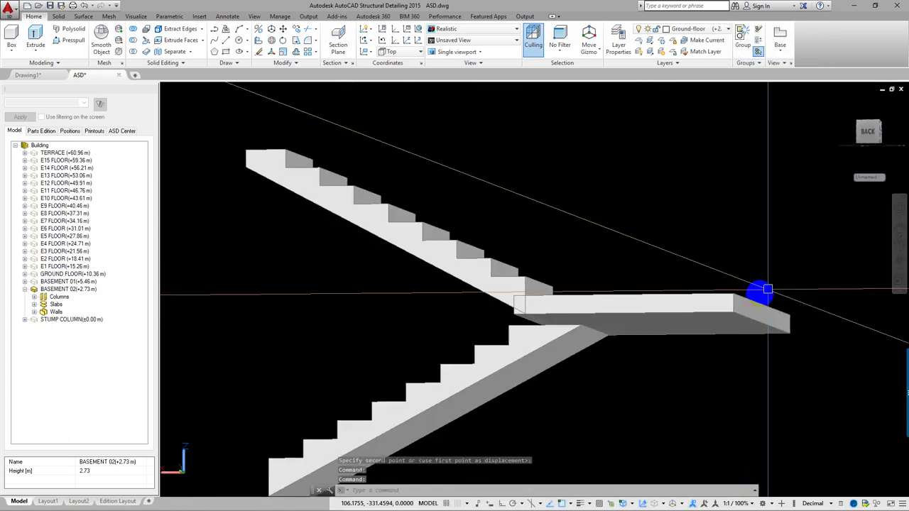
mouse_move(577, 325)
shift+middle_down()
mouse_move(633, 304)
mouse_move(675, 314)
mouse_move(669, 306)
shift+middle_up()
scroll(669, 306, up, 3)
scroll(671, 304, up, 1)
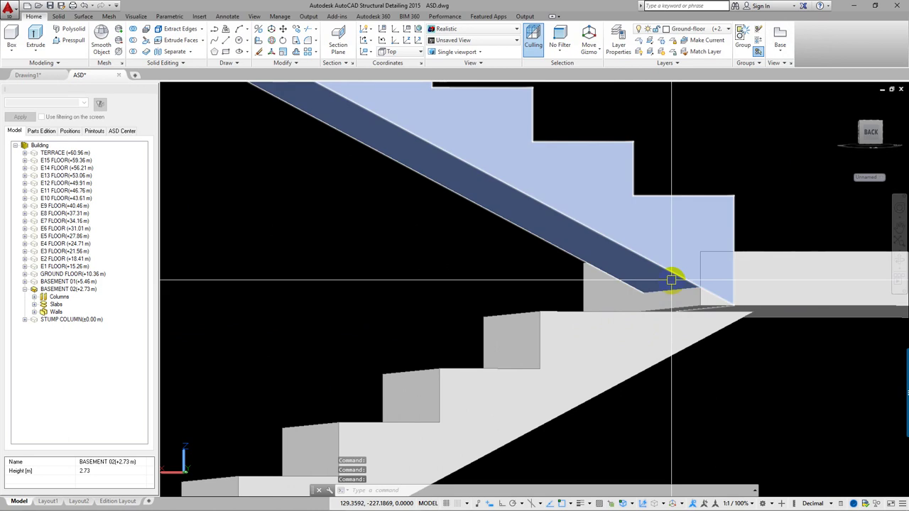
click(674, 303)
scroll(589, 294, up, 2)
scroll(589, 294, up, 2)
key(Escape)
key(Escape)
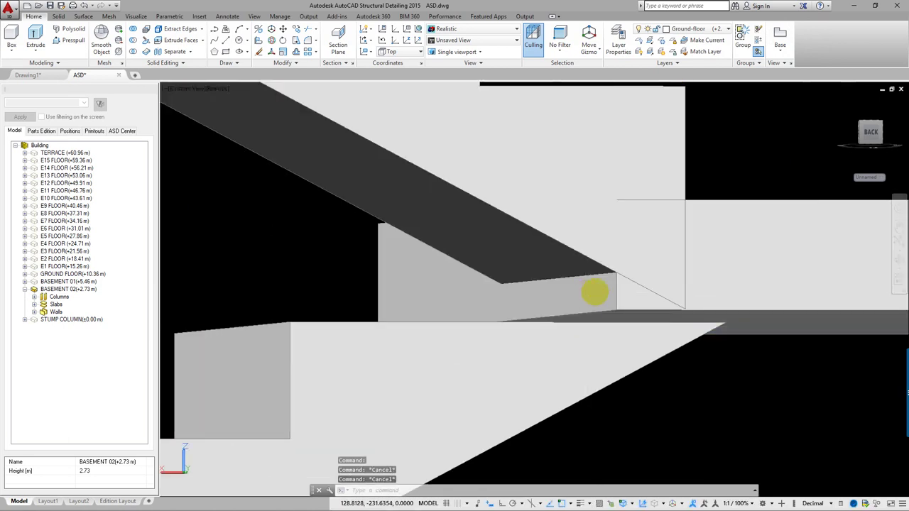
scroll(604, 298, down, 3)
scroll(539, 290, up, 1)
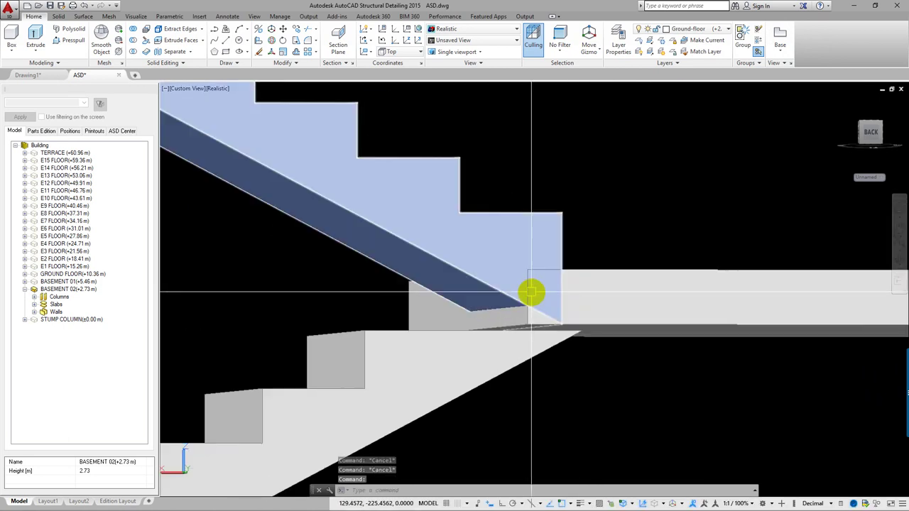
scroll(497, 292, down, 5)
mouse_move(485, 292)
shift+middle_down()
mouse_move(523, 335)
mouse_move(634, 365)
mouse_move(370, 207)
shift+middle_up()
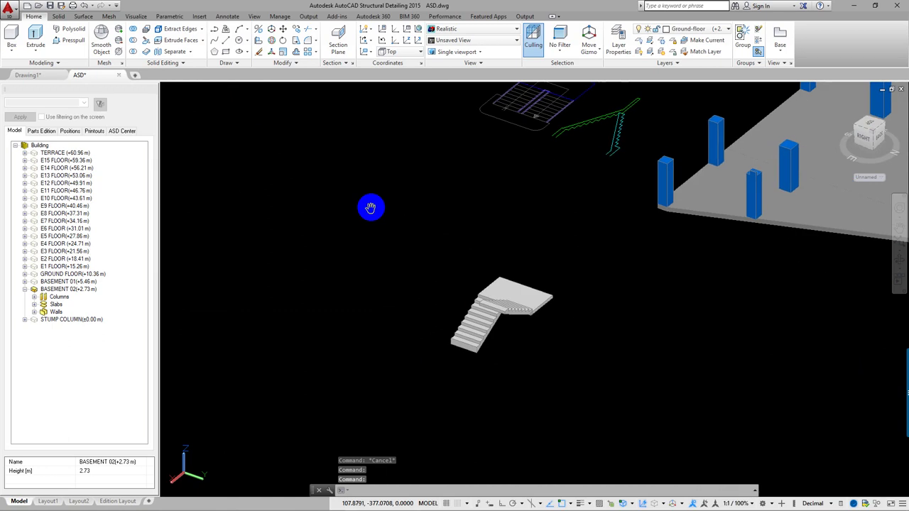
scroll(472, 288, up, 3)
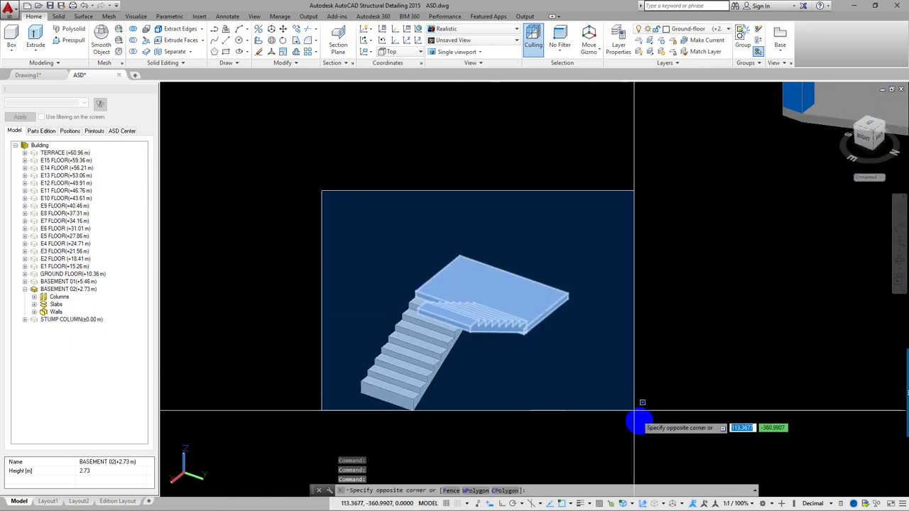
Union the two stair flights and the landing into one solid
click(663, 432)
text(UNI)
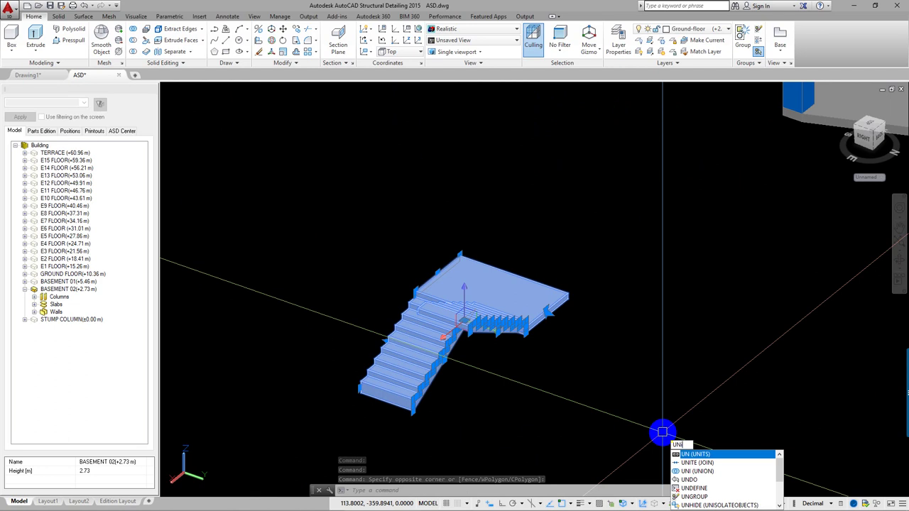
text(ON)
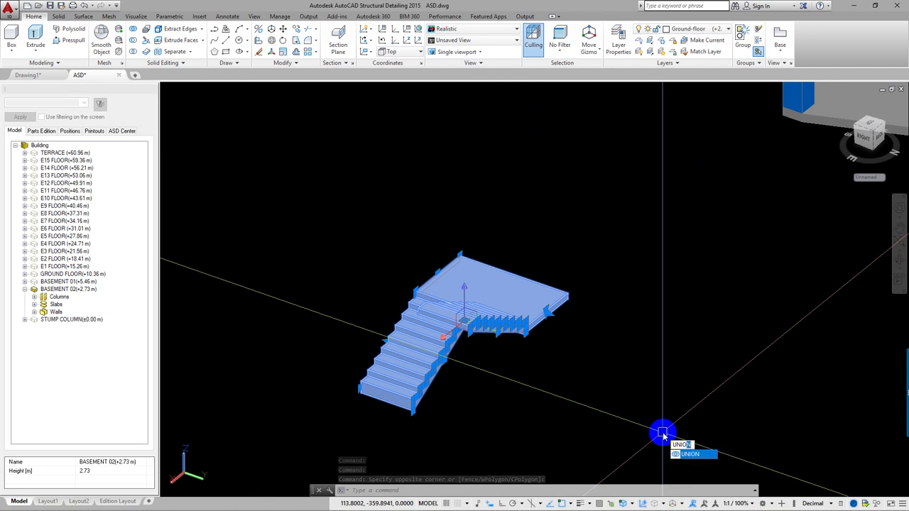
key(Return)
click(635, 213)
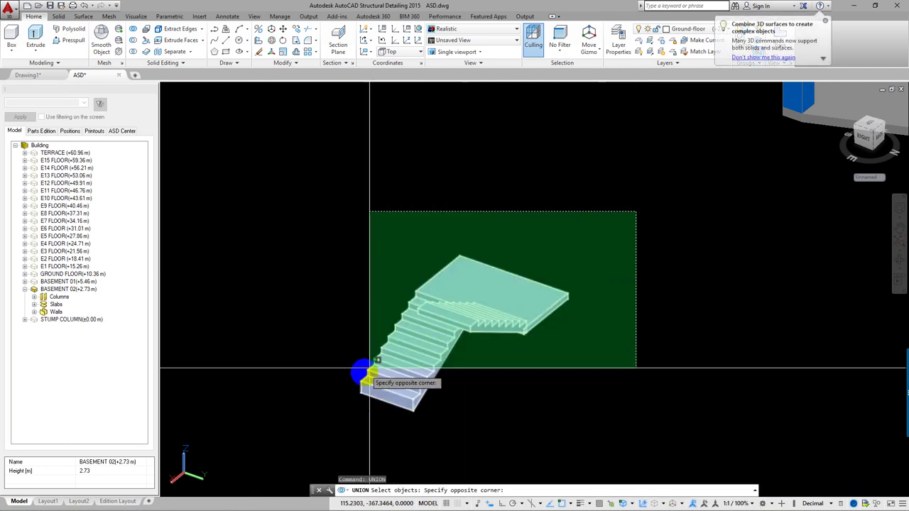
click(355, 384)
key(Return)
Orbit around the merged staircase to check the united solid
click(398, 344)
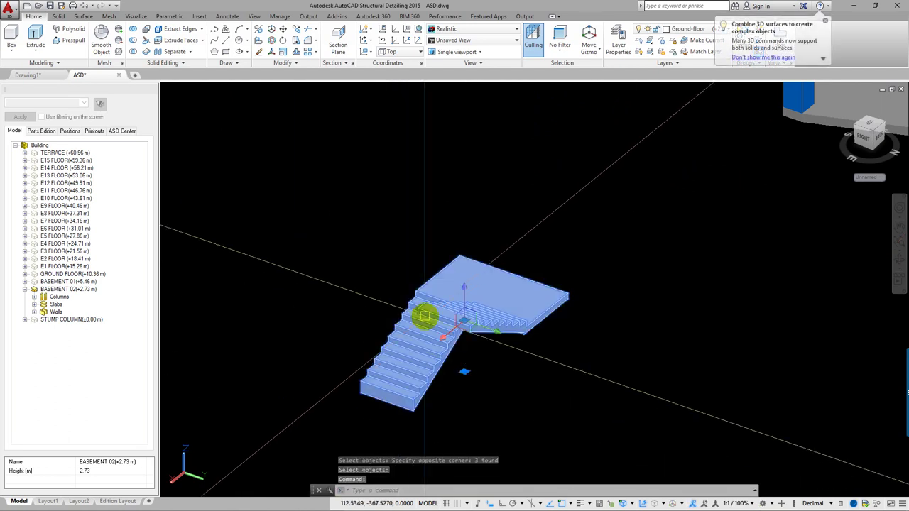
mouse_move(425, 316)
shift+middle_down()
mouse_move(536, 340)
mouse_move(419, 326)
shift+middle_up()
key(Escape)
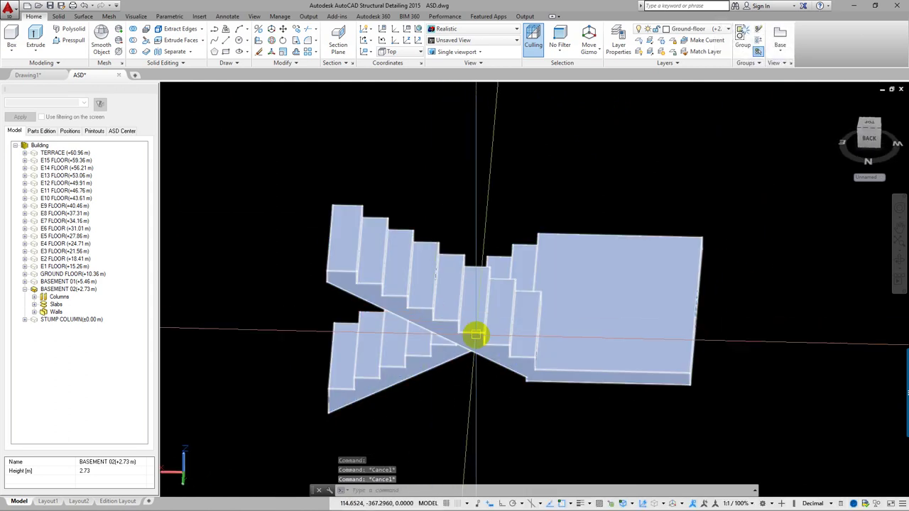
scroll(474, 331, down, 5)
shift+middle_drag(462, 361, 596, 403)
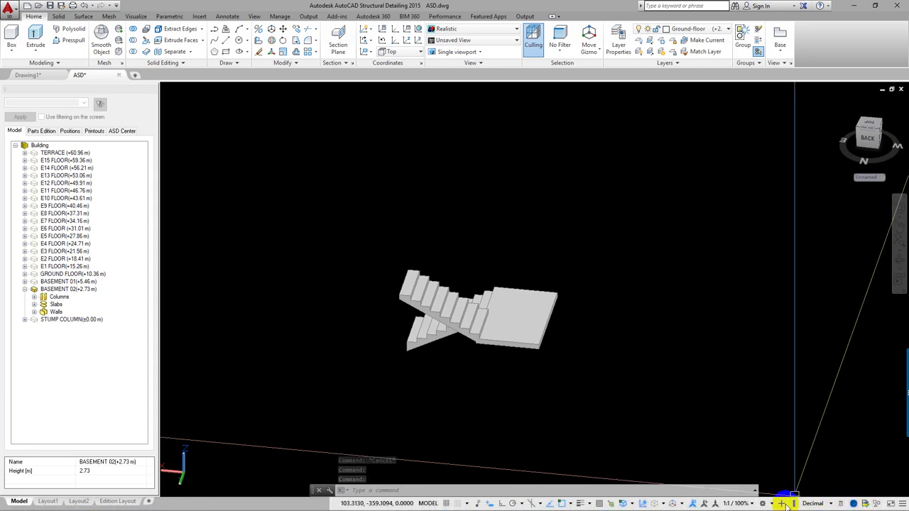
click(764, 504)
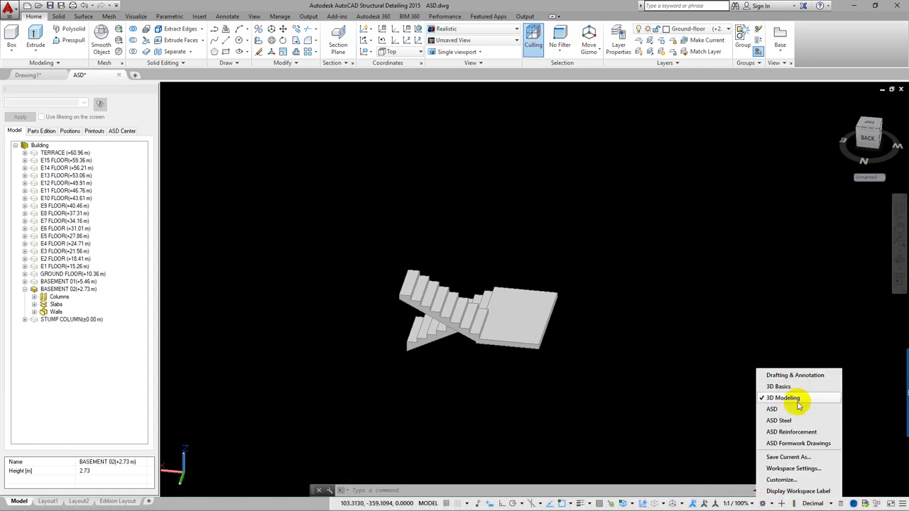
Switch to the ASD workspace and select the merged staircase
click(812, 443)
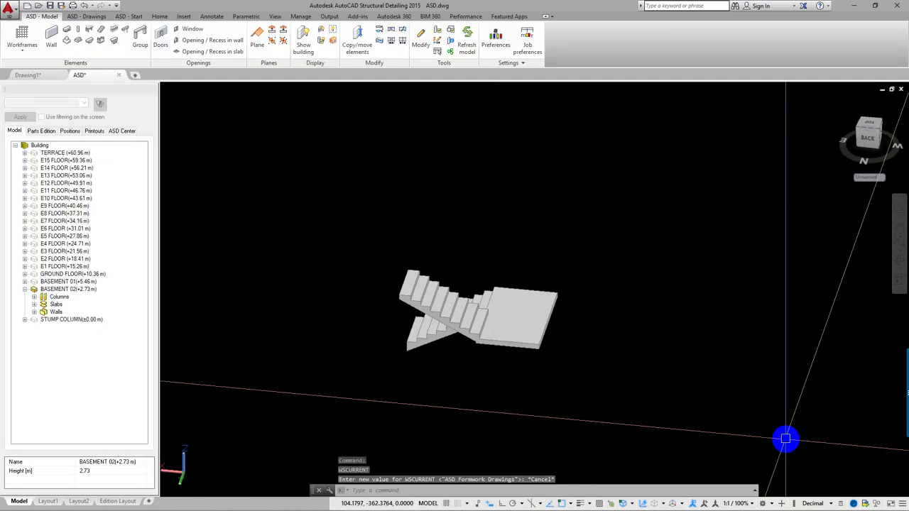
scroll(786, 438, down, 3)
scroll(543, 376, up, 3)
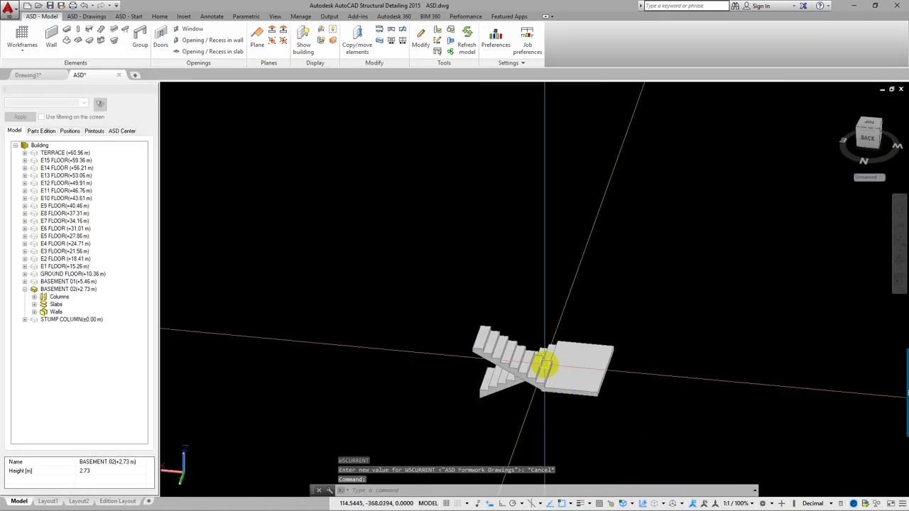
scroll(535, 369, up, 2)
click(524, 365)
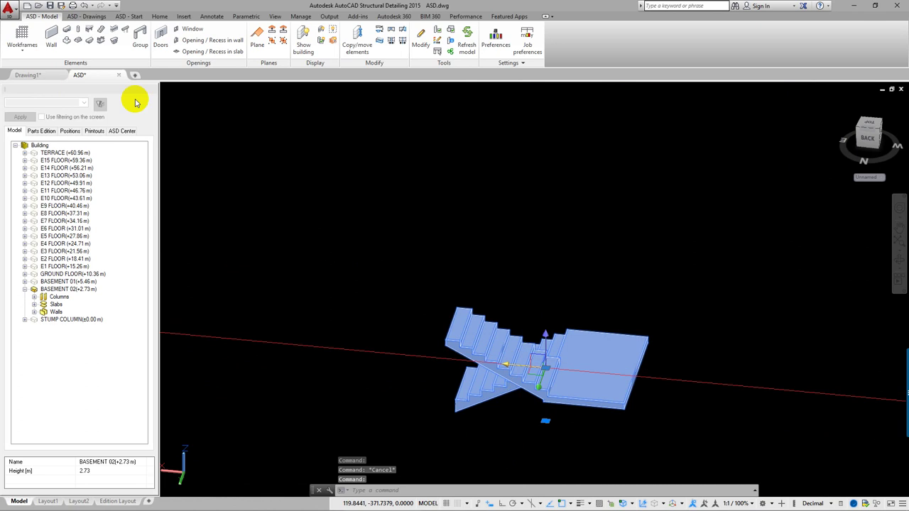
In the list of stair types, delete the Spiral 355 R stair type
click(101, 32)
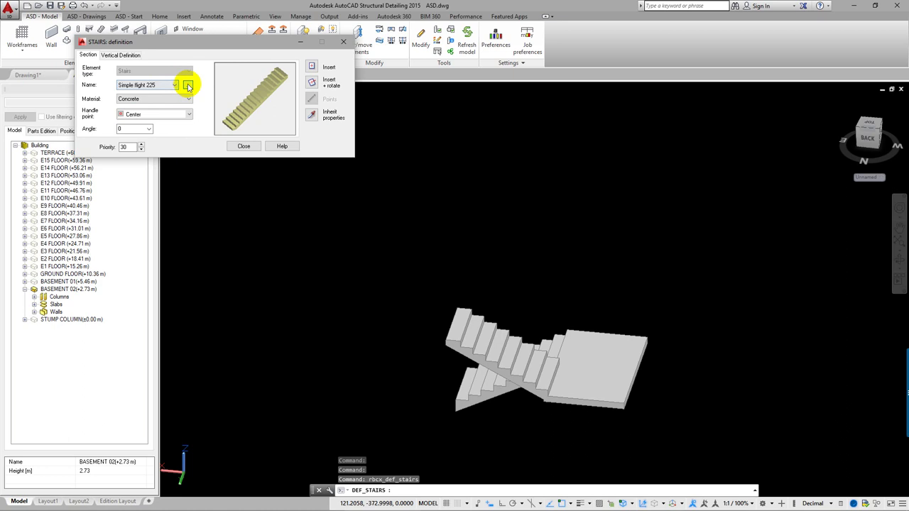
click(189, 85)
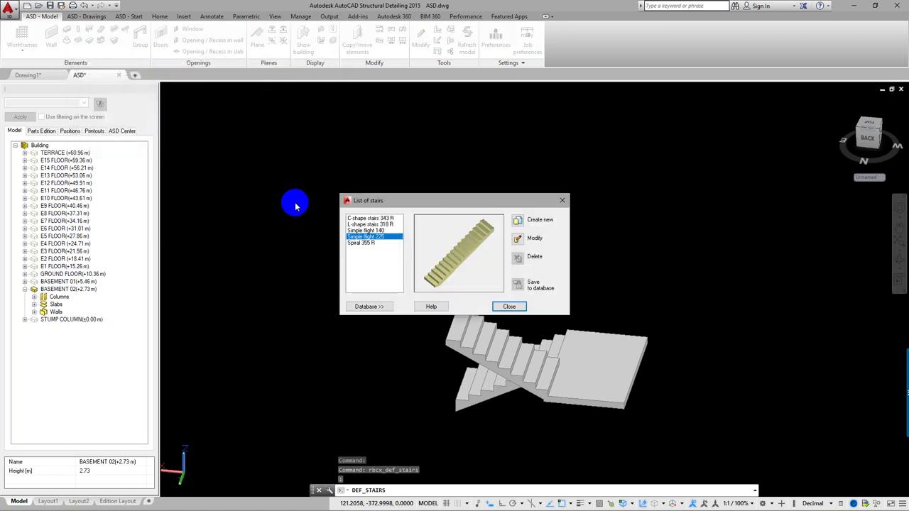
click(518, 240)
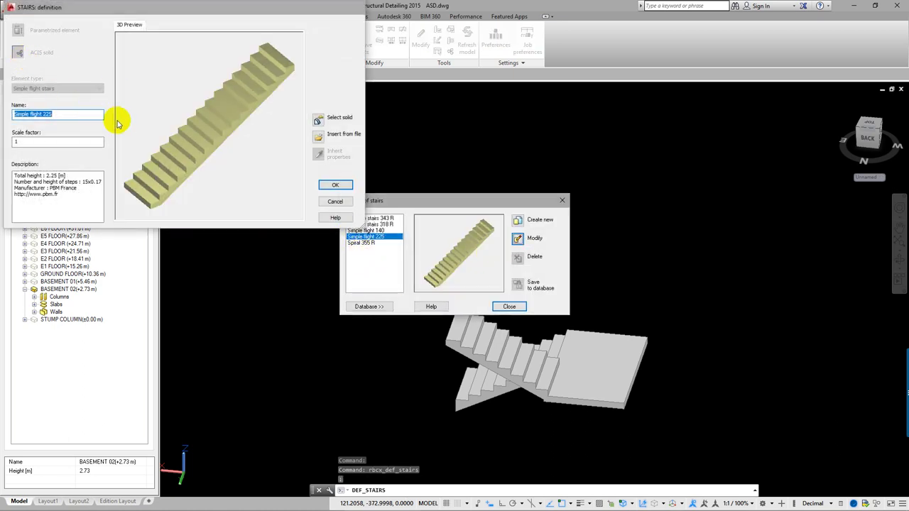
key(Escape)
click(374, 244)
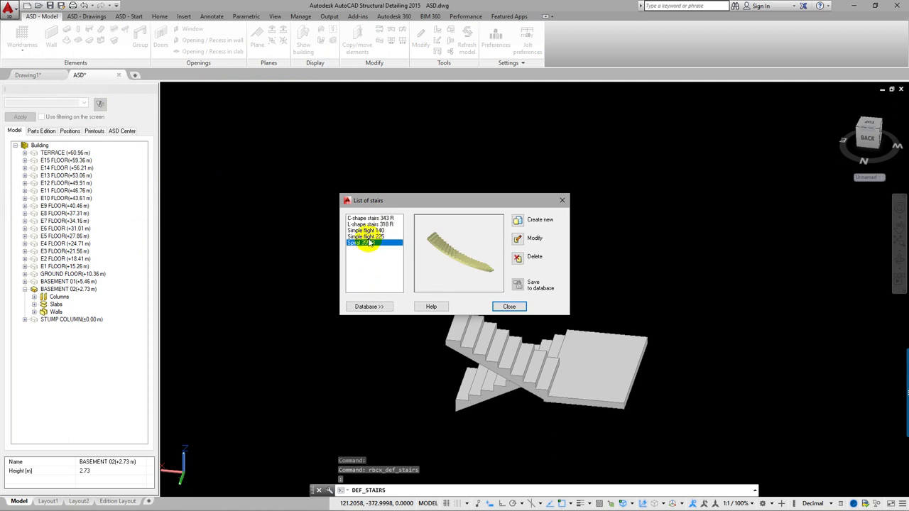
click(519, 258)
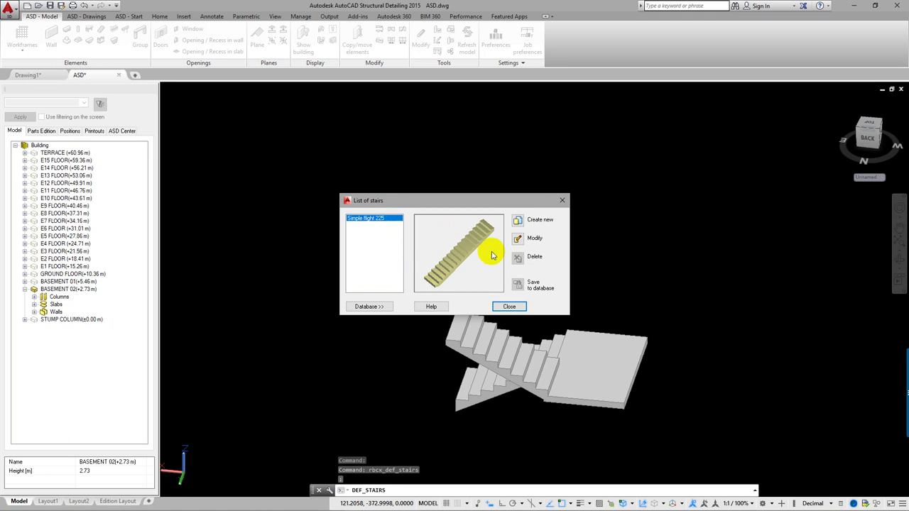
Create stair type STAIR TYPE02 from the merged staircase solid and close the stairs list
click(518, 222)
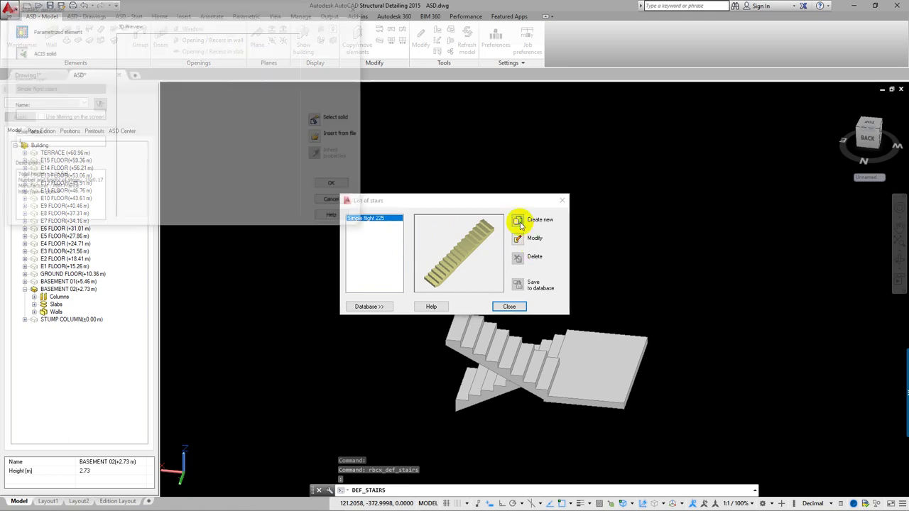
drag(31, 10, 323, 115)
text(STAIR TYPE02)
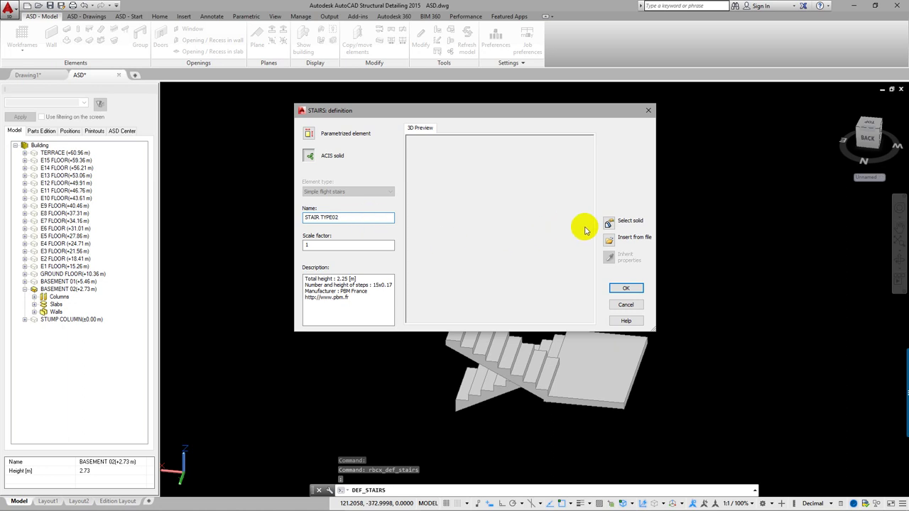
click(608, 225)
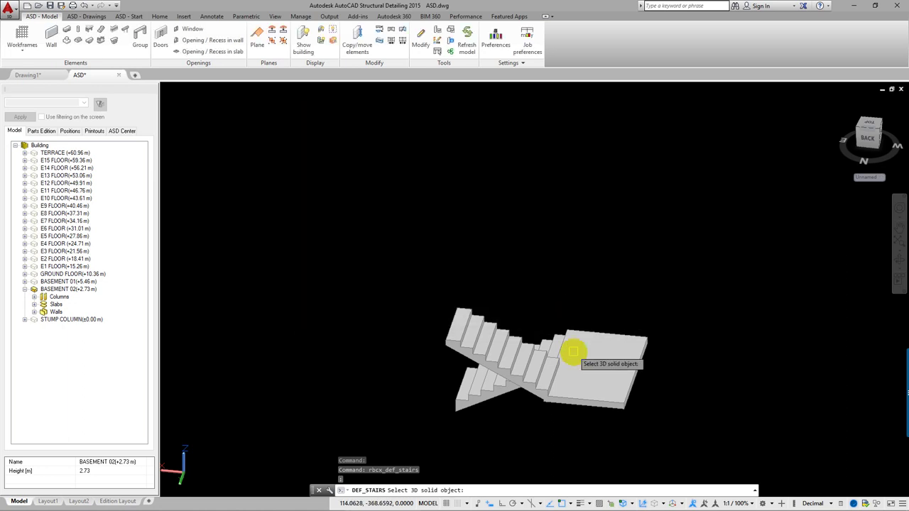
click(574, 353)
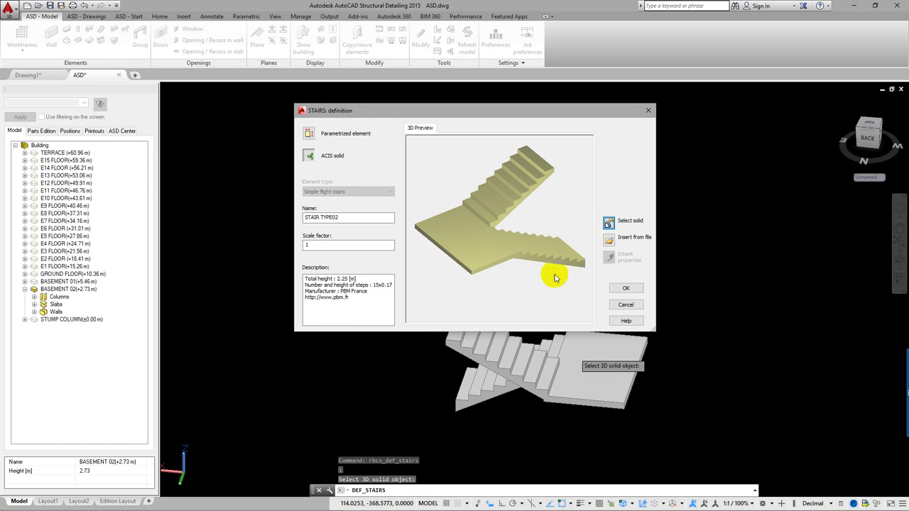
click(627, 289)
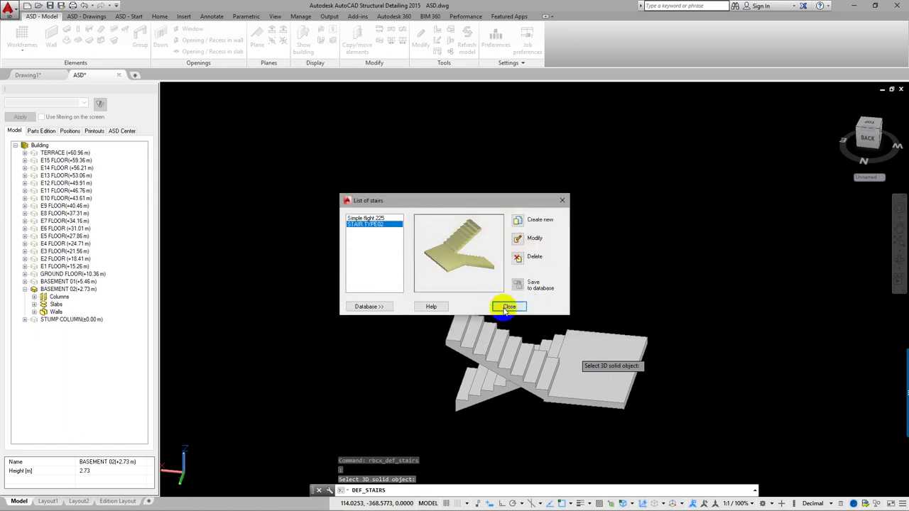
click(509, 308)
Show the building in Top view with 2D Wireframe style, zoomed to fit
click(245, 147)
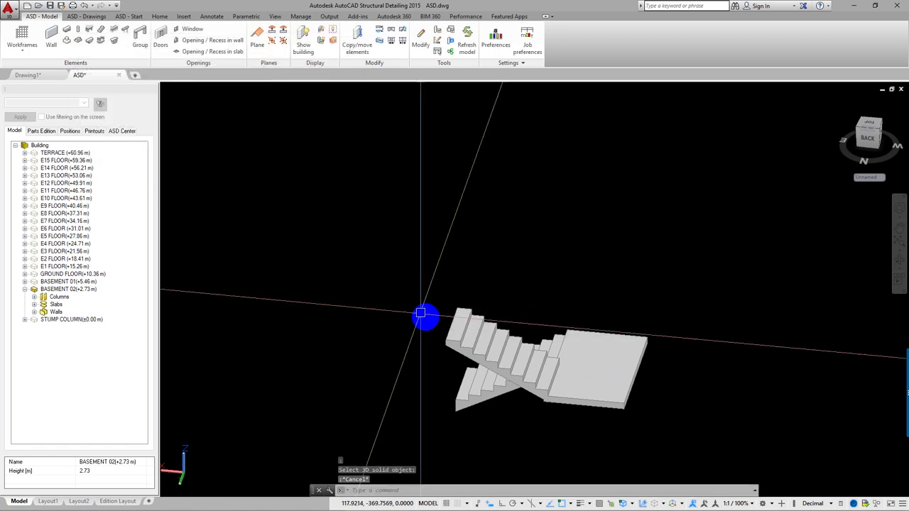
click(474, 296)
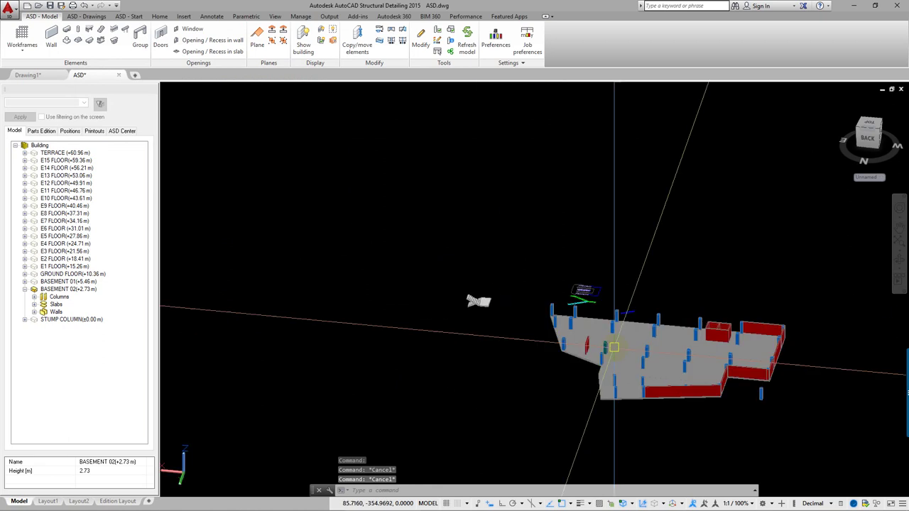
click(872, 123)
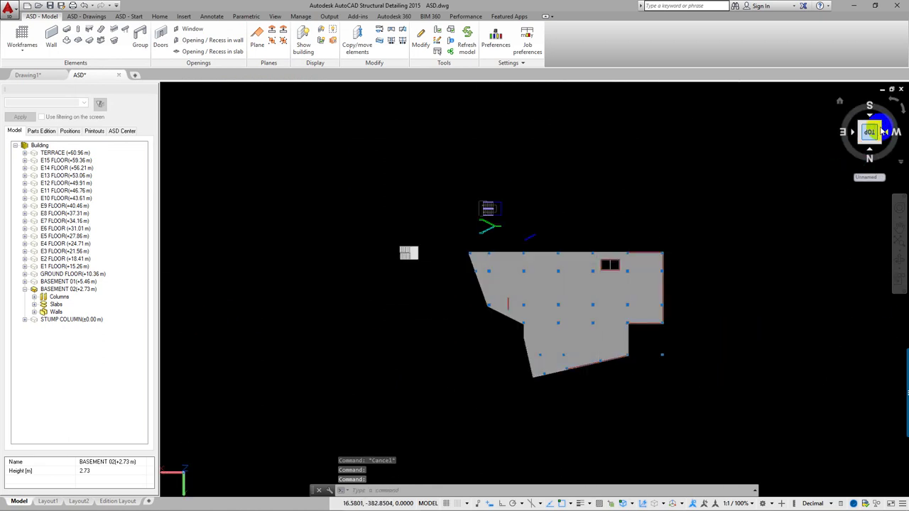
click(176, 88)
click(242, 108)
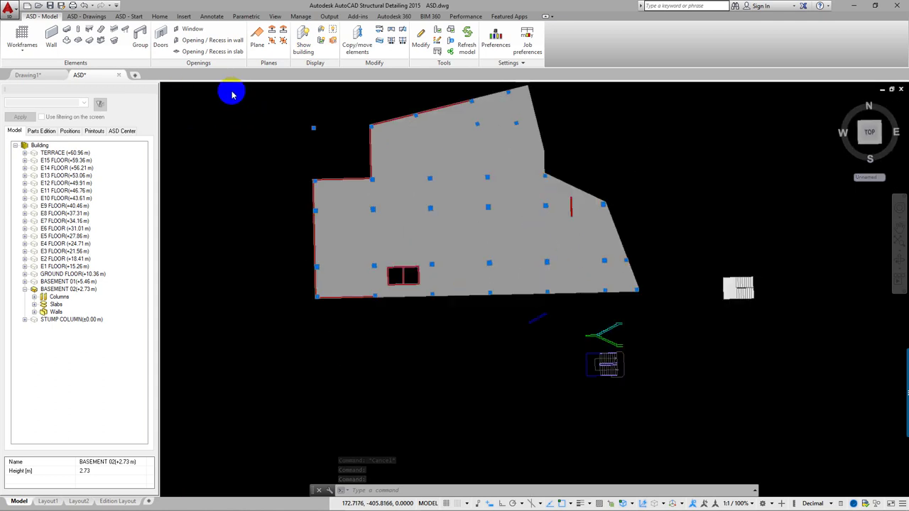
click(208, 86)
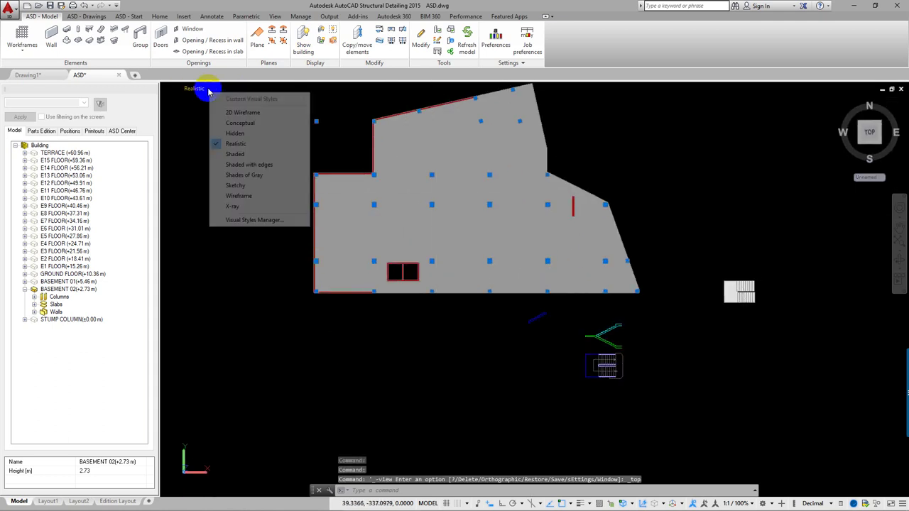
click(245, 115)
double_click(640, 215)
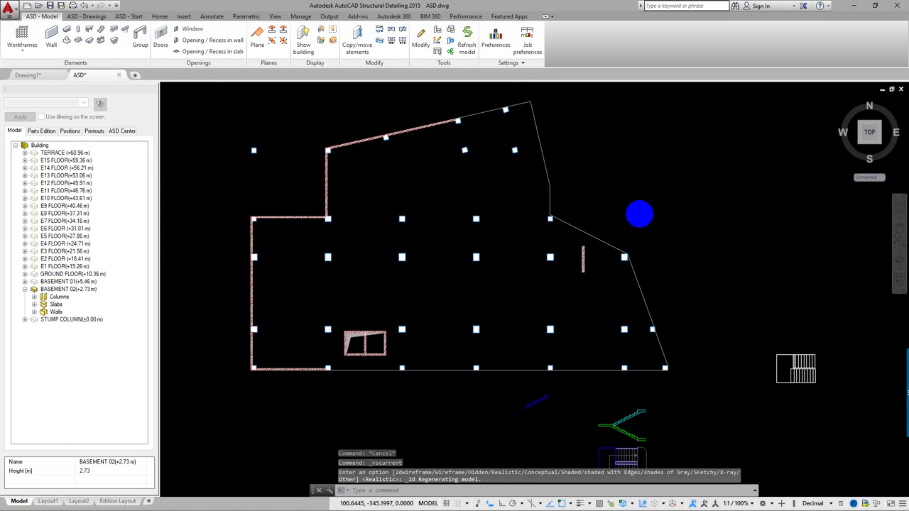
Purge all unused items from the drawing with PU
text(PU)
key(Return)
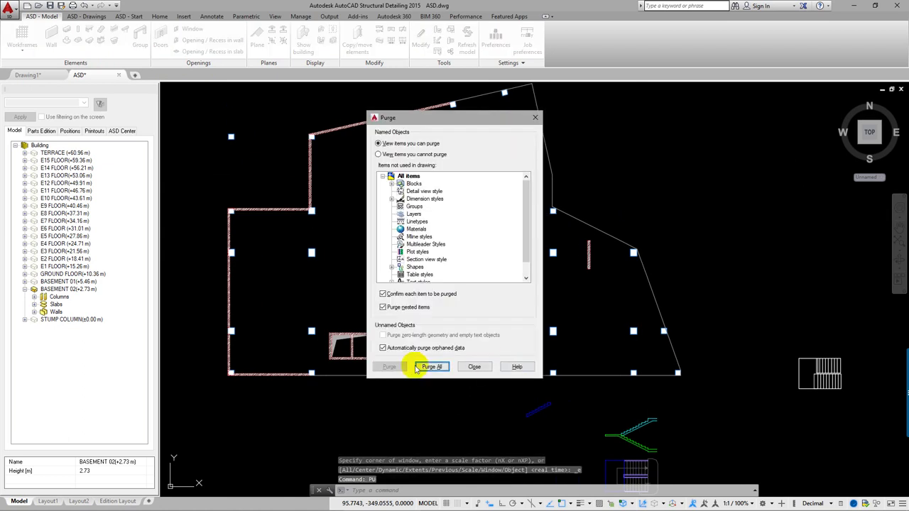
click(418, 368)
click(436, 247)
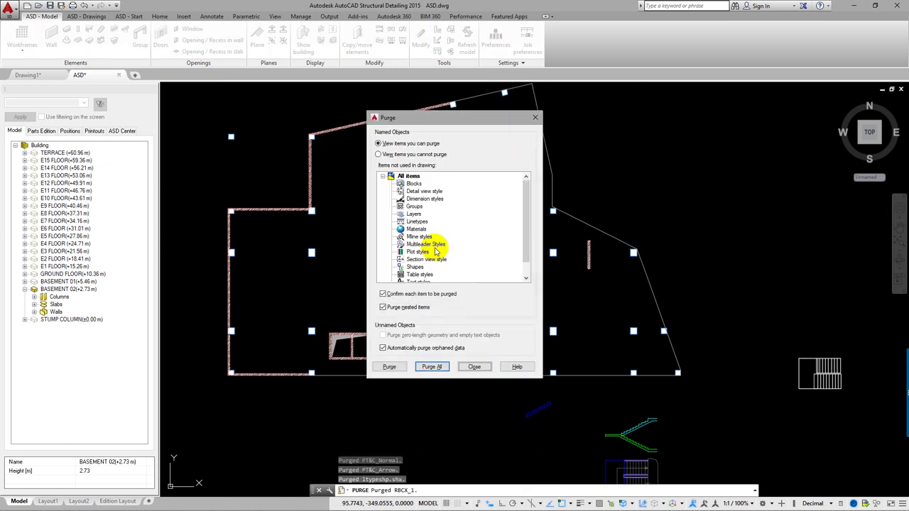
click(474, 368)
mouse_move(349, 507)
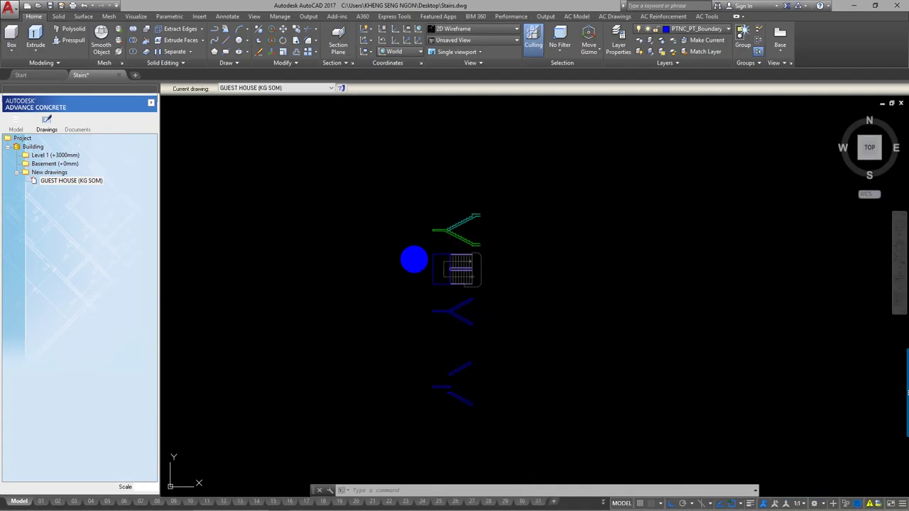
Window-select the entire Basement 2 floor plan
middle_drag(421, 263, 420, 345)
scroll(420, 346, down, 3)
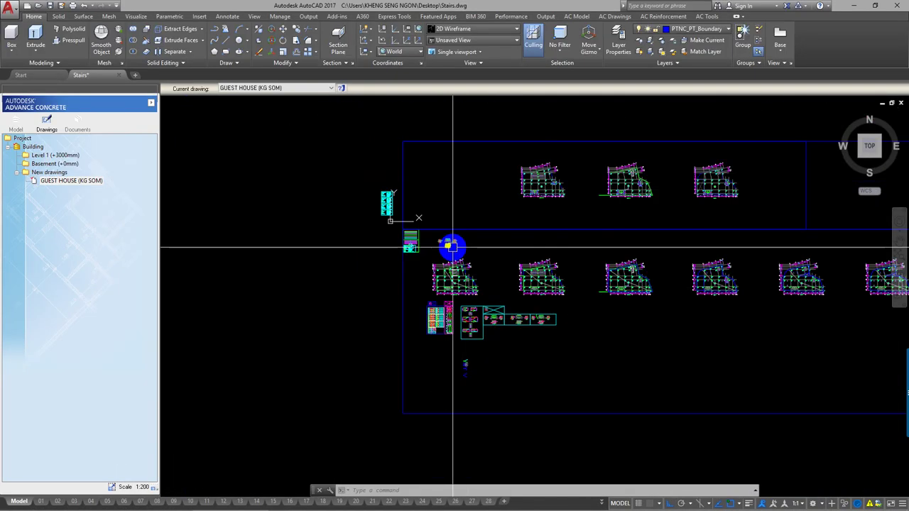
scroll(448, 245, up, 5)
scroll(470, 326, up, 2)
scroll(514, 278, up, 2)
scroll(603, 309, up, 2)
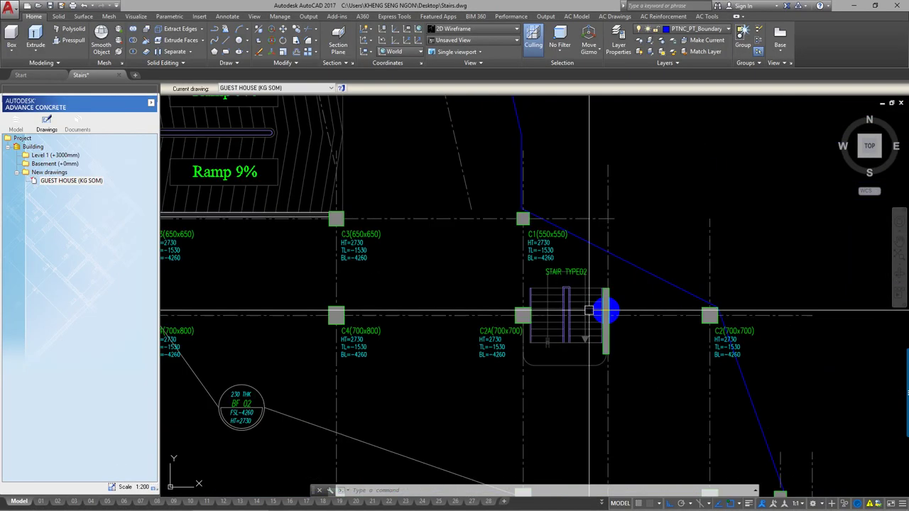
scroll(540, 301, down, 3)
scroll(398, 252, down, 2)
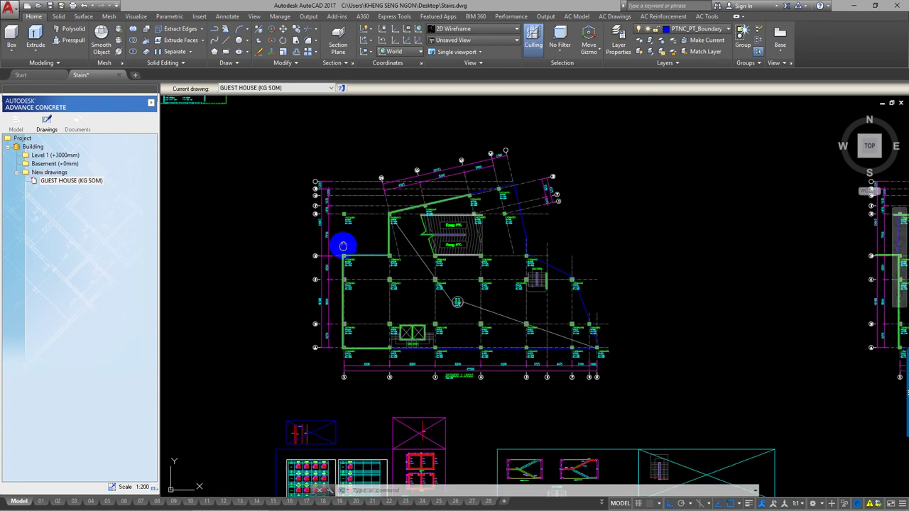
click(282, 121)
click(713, 391)
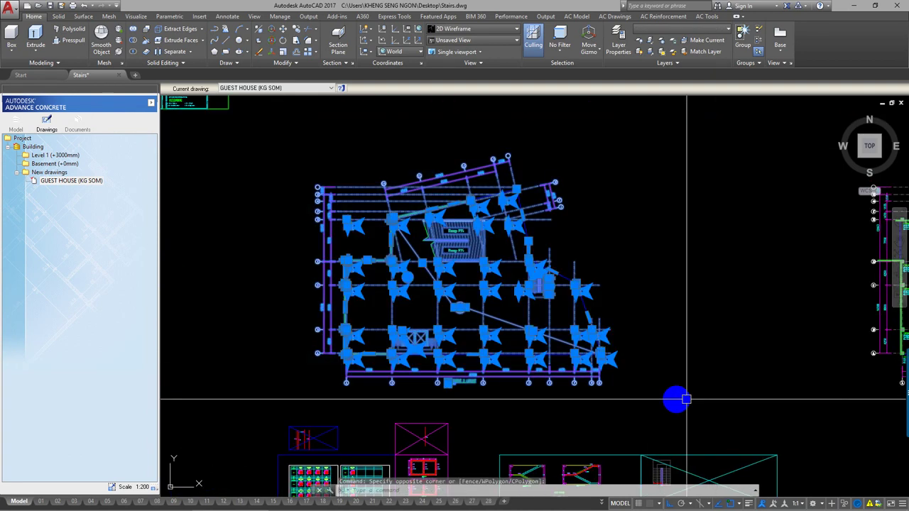
Copy the selection with its base point at column C1's corner
key(ctrl+shift+c)
scroll(374, 323, up, 3)
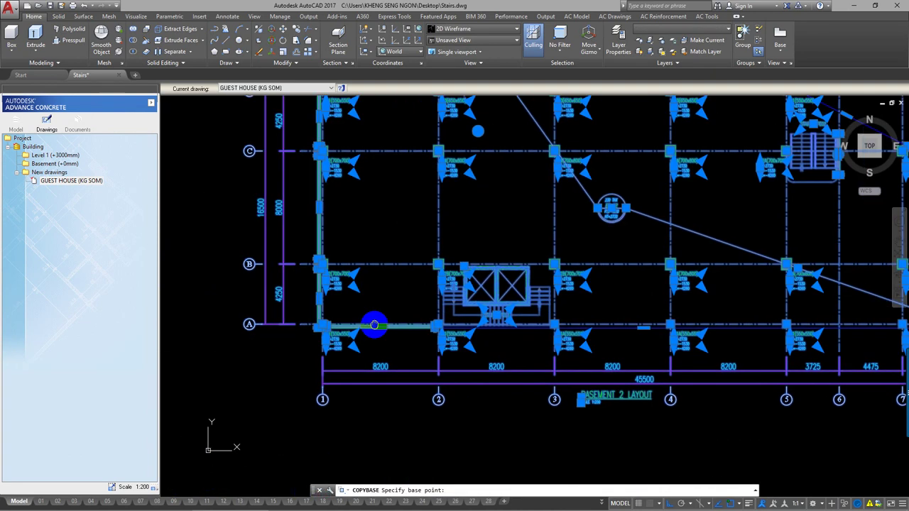
scroll(266, 315, up, 5)
scroll(267, 284, up, 4)
click(266, 284)
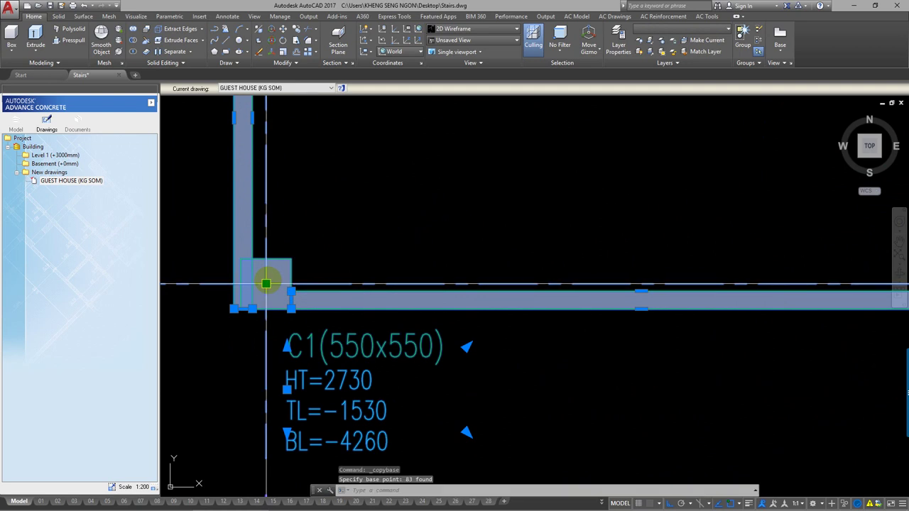
key(Escape)
key(Escape)
Return to Structural Detailing, paste the copied plan as a block, and dismiss the units warning
click(850, 6)
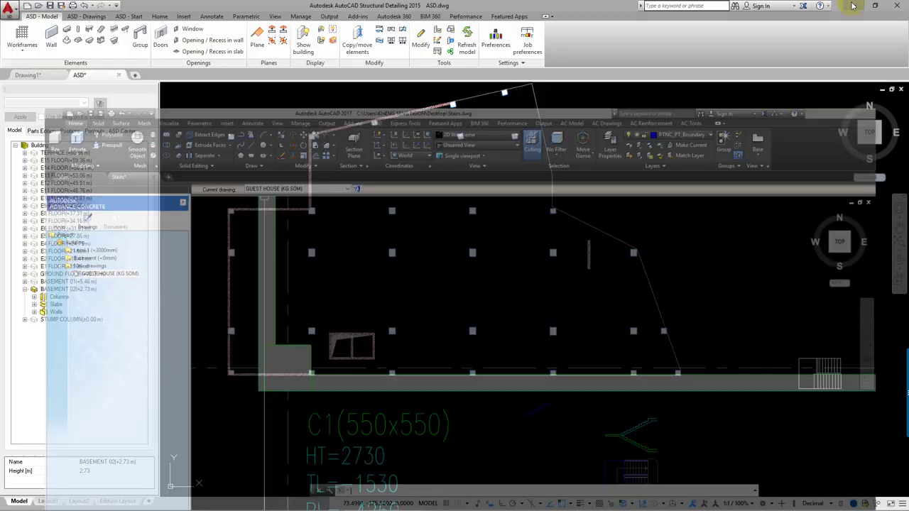
scroll(611, 227, down, 3)
scroll(670, 184, up, 1)
scroll(670, 184, up, 1)
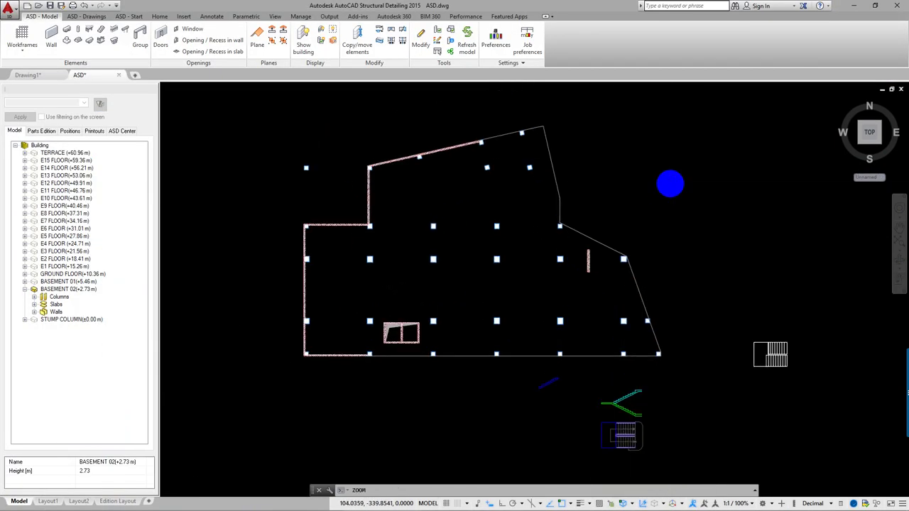
scroll(642, 193, up, 1)
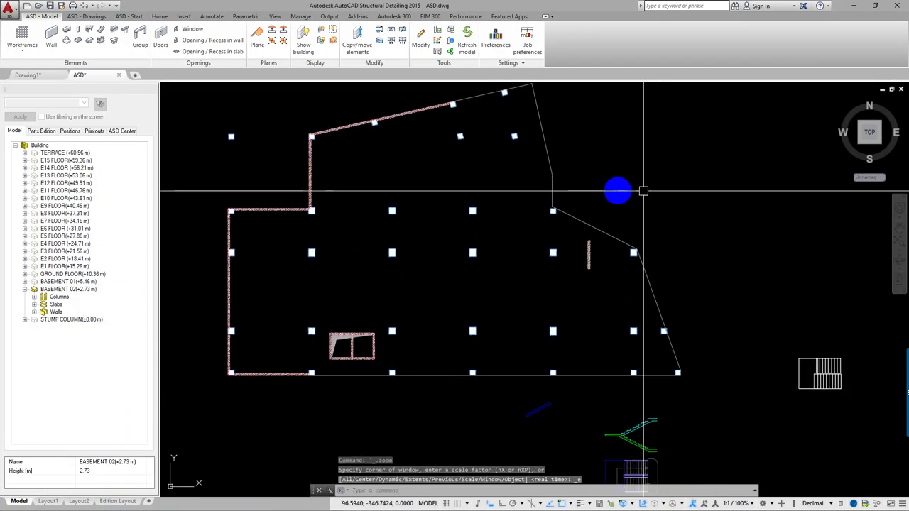
click(158, 18)
click(712, 52)
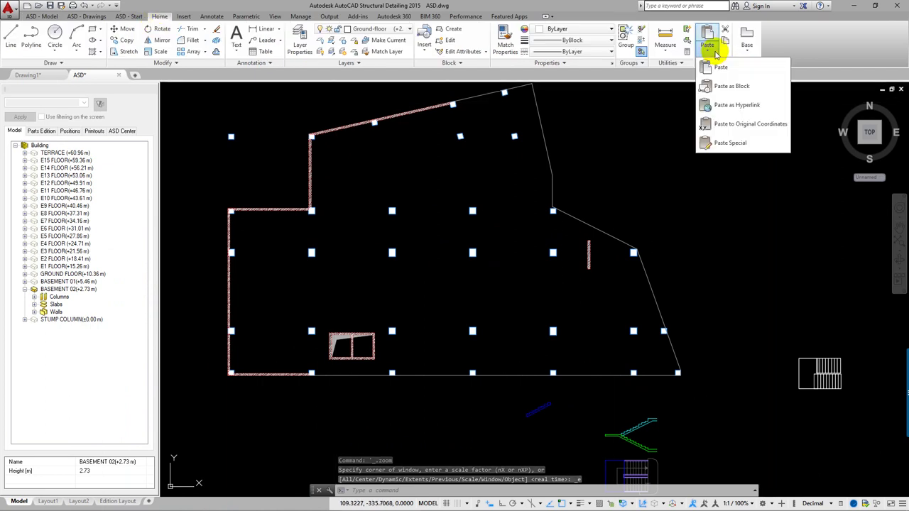
click(727, 93)
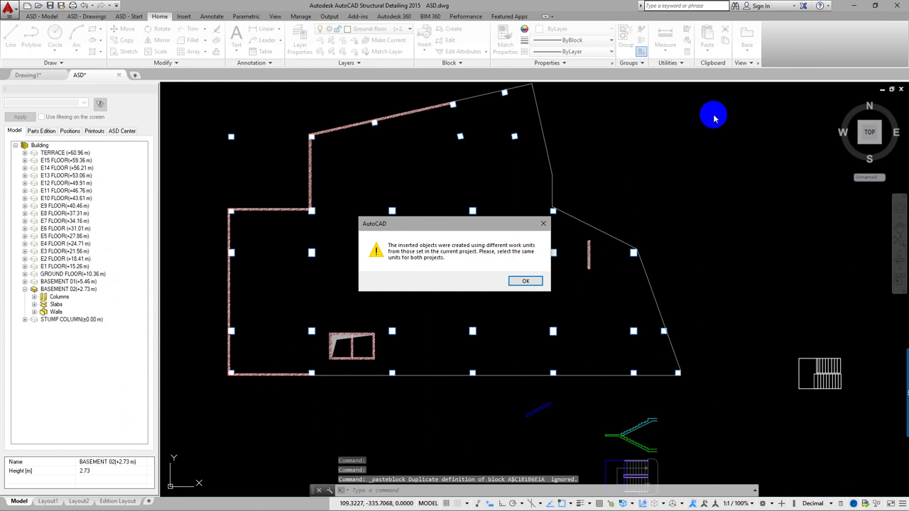
key(Return)
Paste the plan as a block again, placing it at the corner column square
click(708, 48)
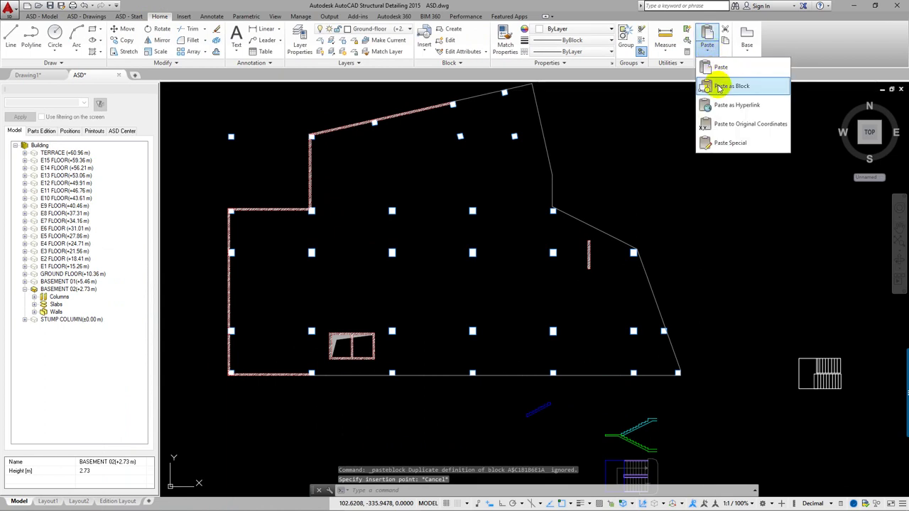
click(718, 86)
scroll(467, 268, down, 5)
scroll(787, 280, up, 5)
scroll(591, 263, up, 5)
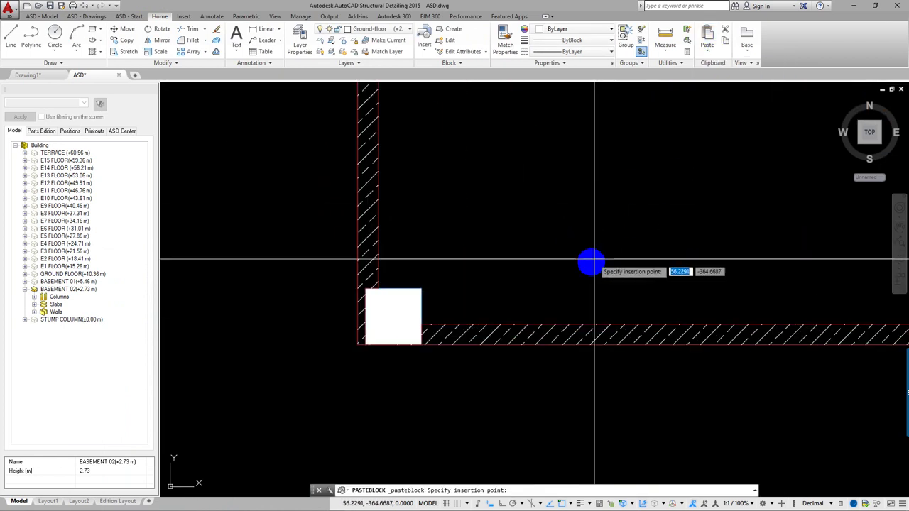
click(387, 320)
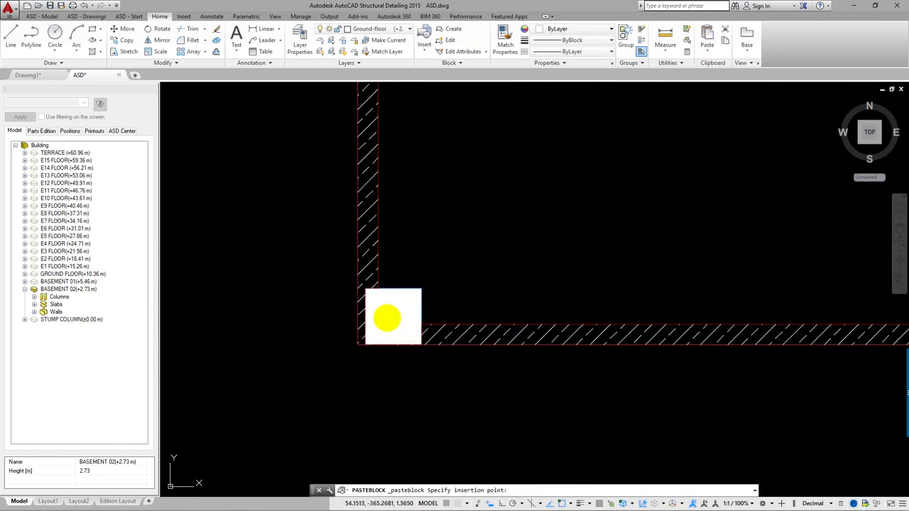
scroll(391, 321, down, 3)
scroll(438, 375, down, 2)
scroll(487, 348, down, 2)
scroll(463, 298, up, 4)
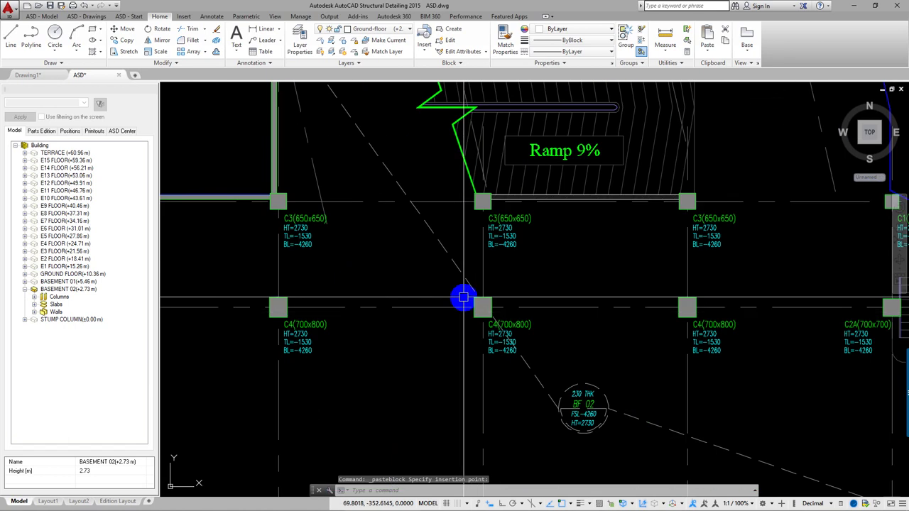
key(Escape)
key(Escape)
scroll(463, 267, down, 5)
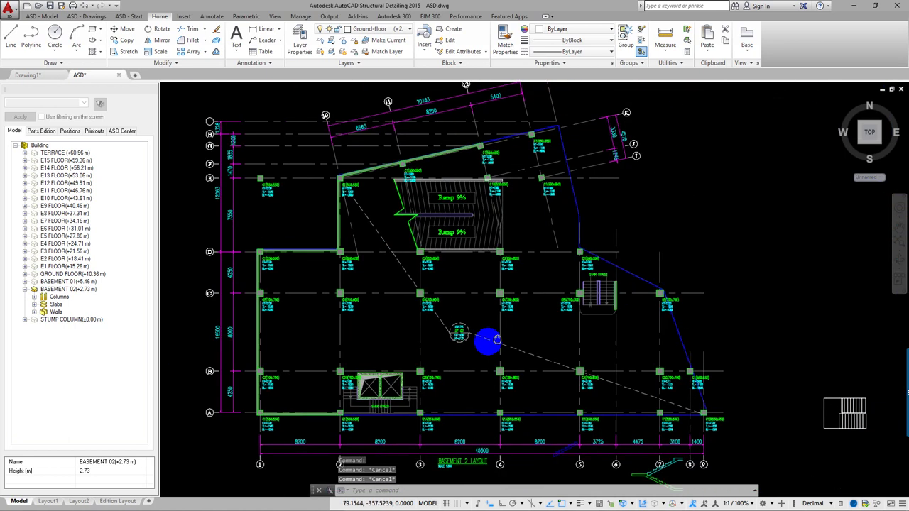
scroll(603, 291, up, 5)
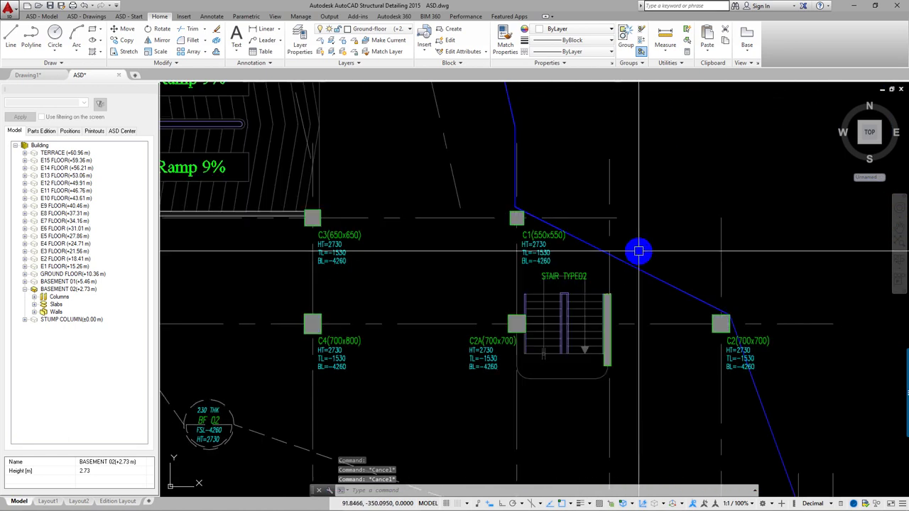
Select the pasted layout block and start DRAWORDER on it
middle_drag(604, 282, 612, 250)
text(r)
key(Return)
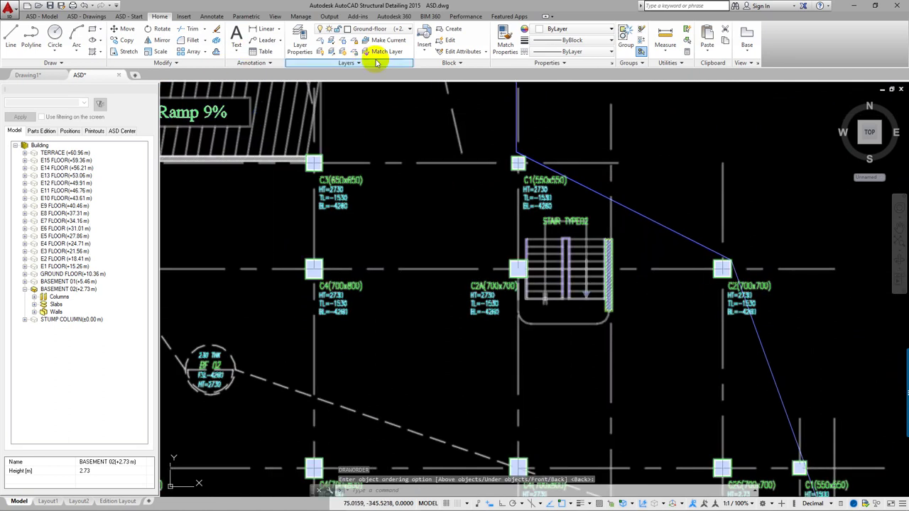
click(44, 16)
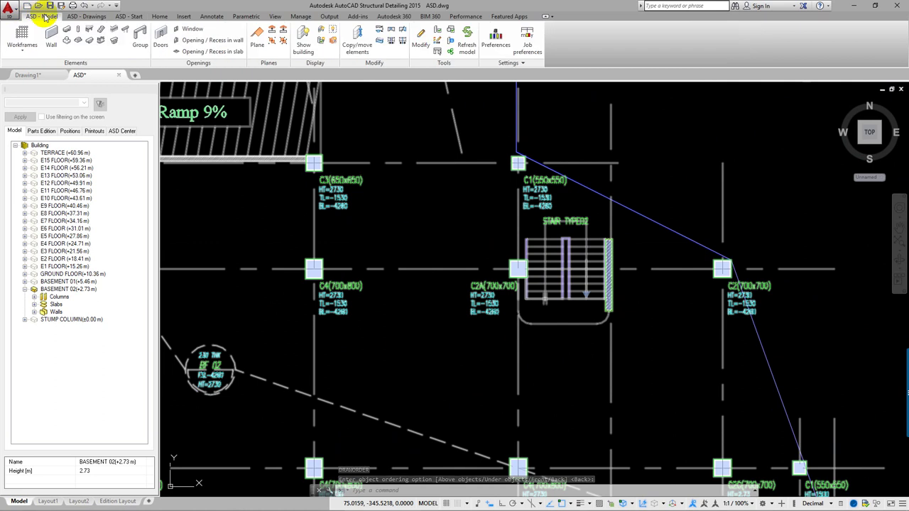
click(207, 54)
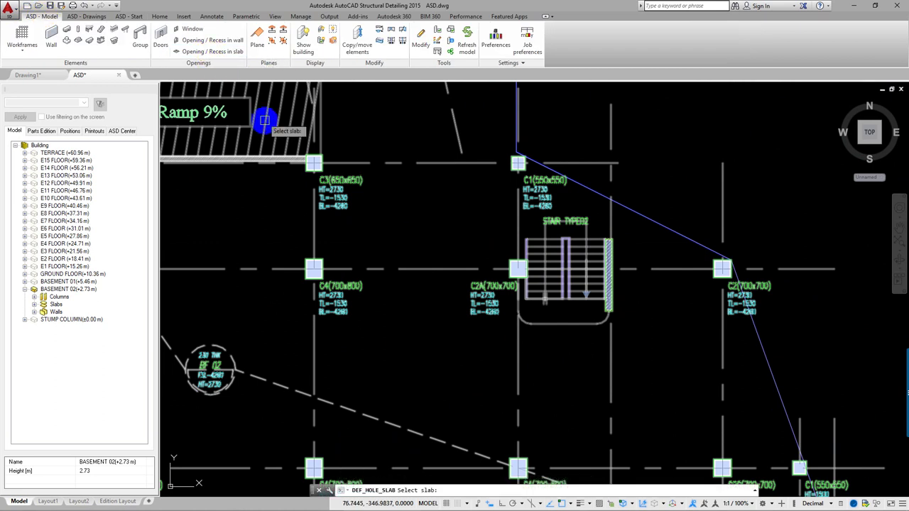
scroll(263, 111, down, 4)
click(509, 213)
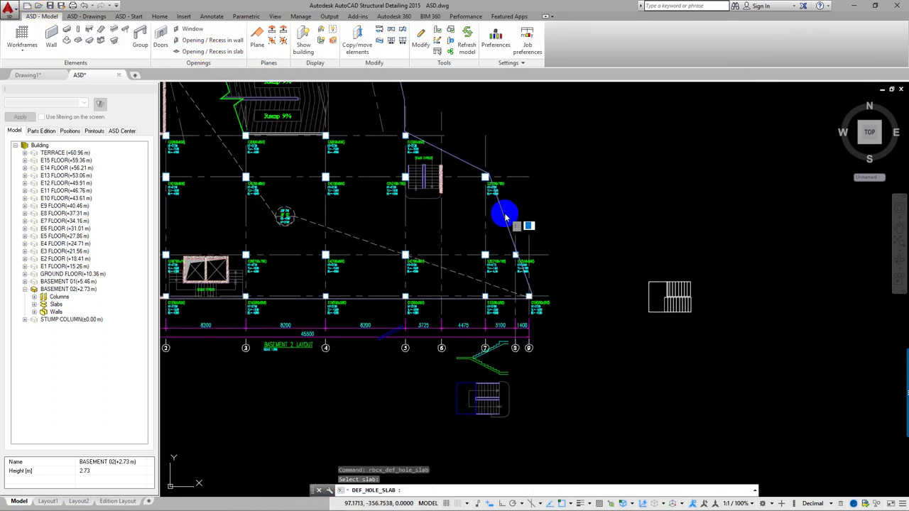
click(207, 64)
scroll(372, 186, up, 5)
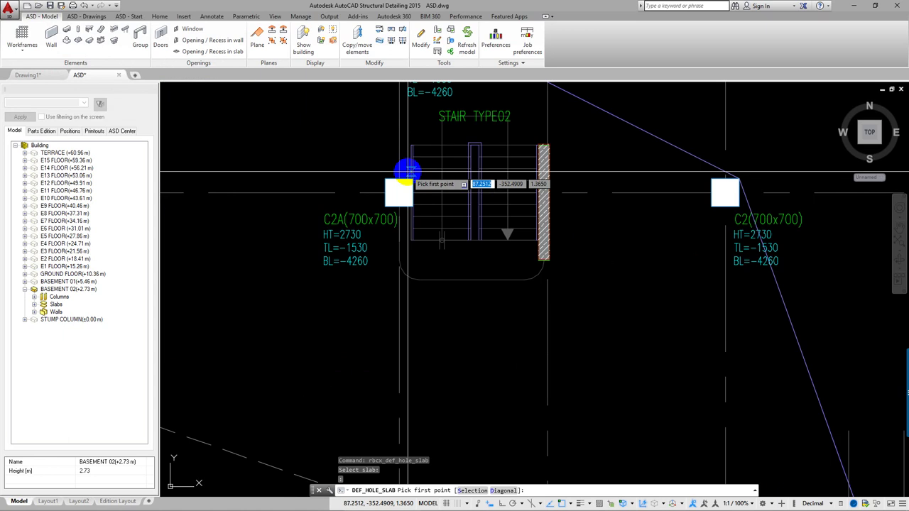
scroll(405, 172, up, 4)
scroll(412, 348, up, 3)
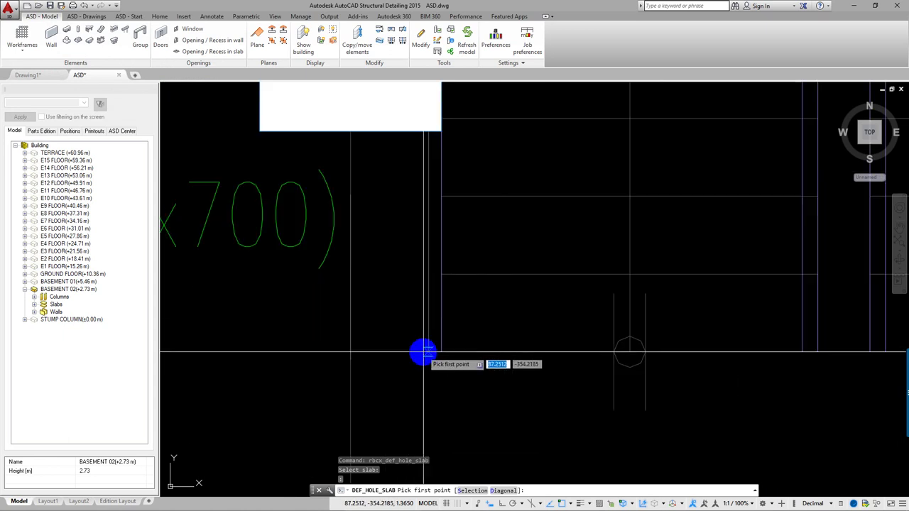
click(430, 348)
scroll(436, 348, down, 4)
middle_drag(440, 239, 455, 296)
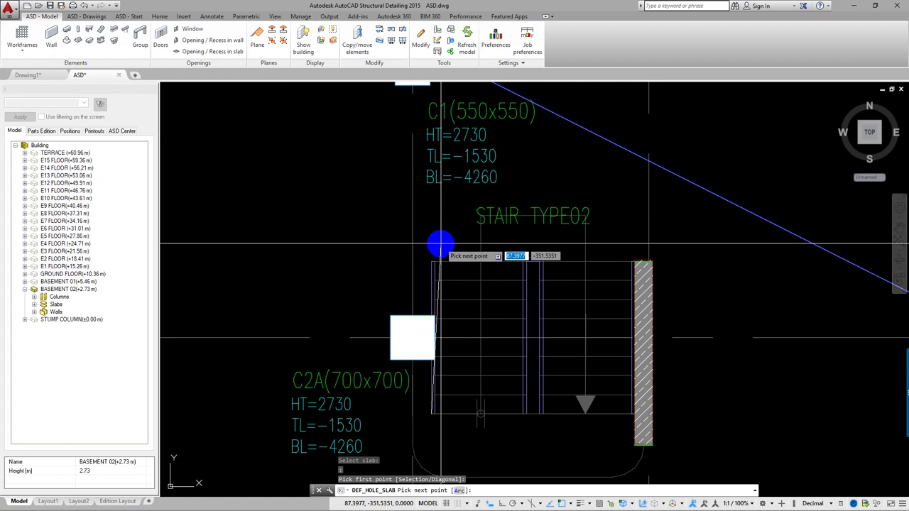
key(Escape)
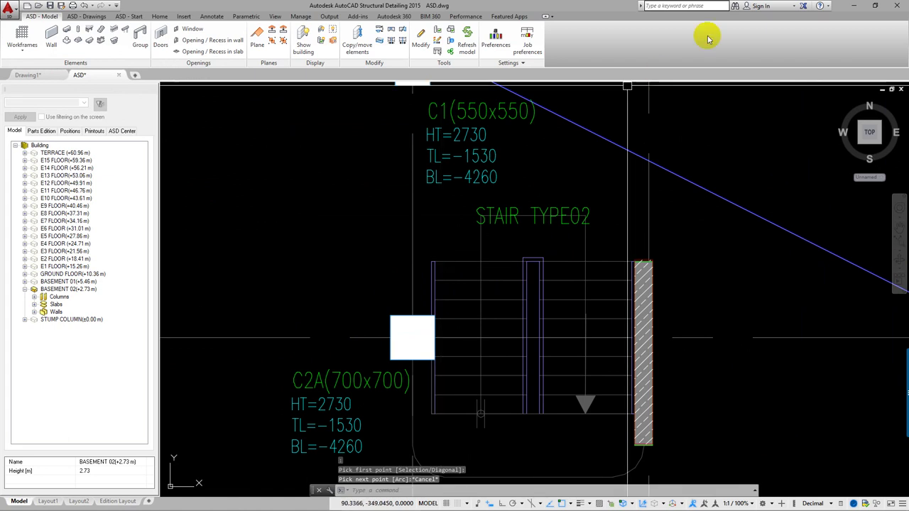
Switch to Stairs.dwg in AutoCAD 2017 and center the view on the stair block
click(855, 8)
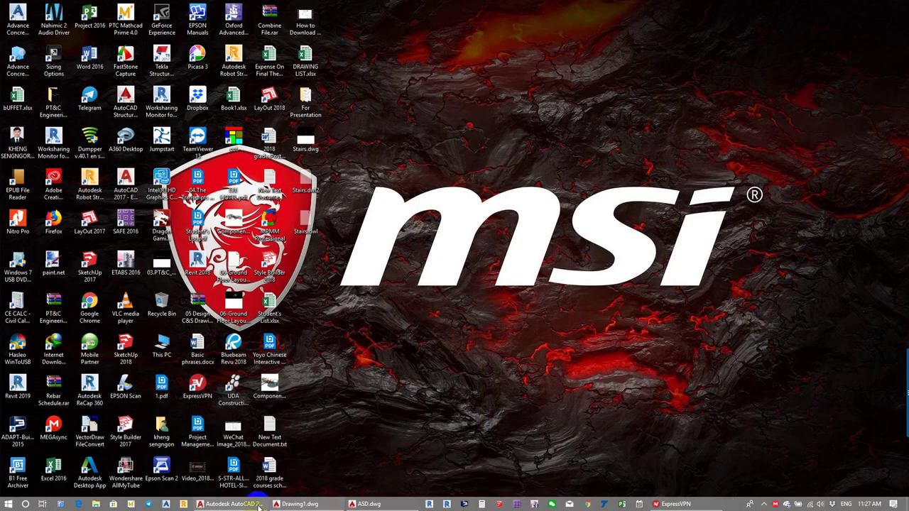
click(238, 497)
scroll(462, 260, down, 3)
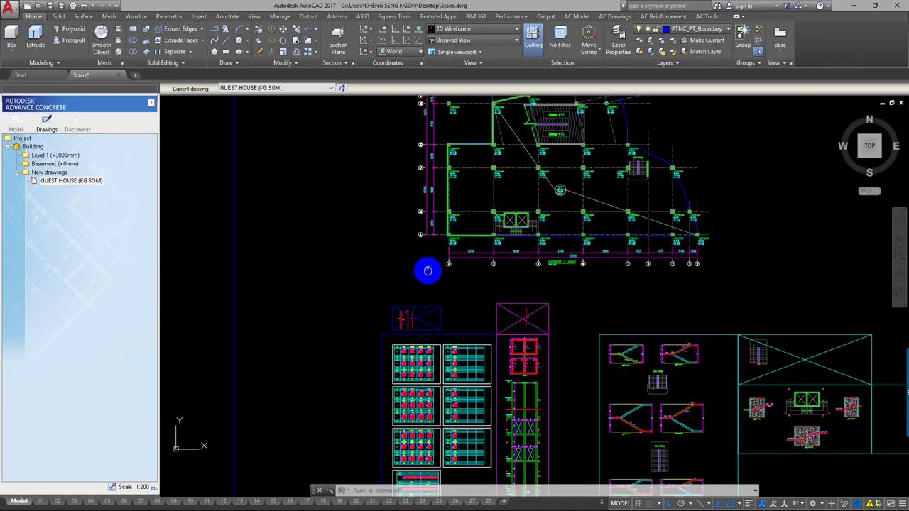
scroll(554, 426, up, 3)
middle_drag(703, 381, 561, 479)
middle_drag(555, 305, 523, 416)
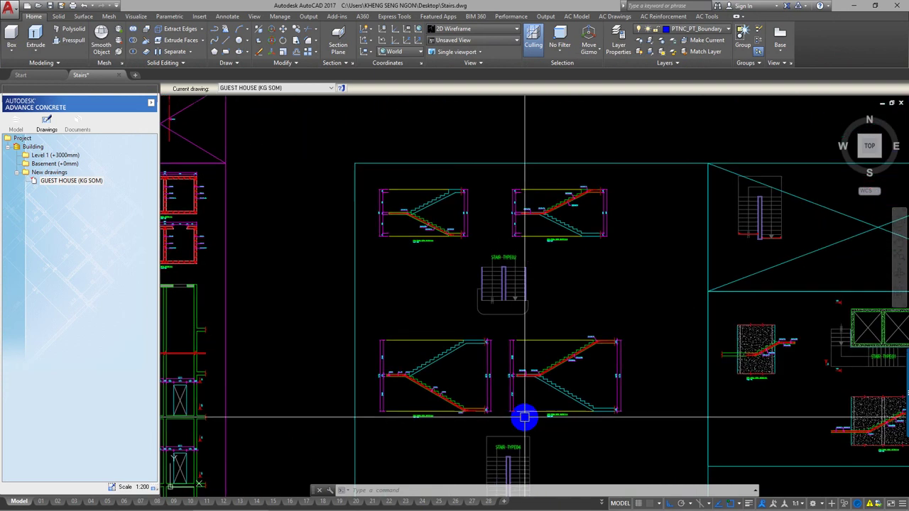
click(531, 294)
scroll(548, 287, up, 3)
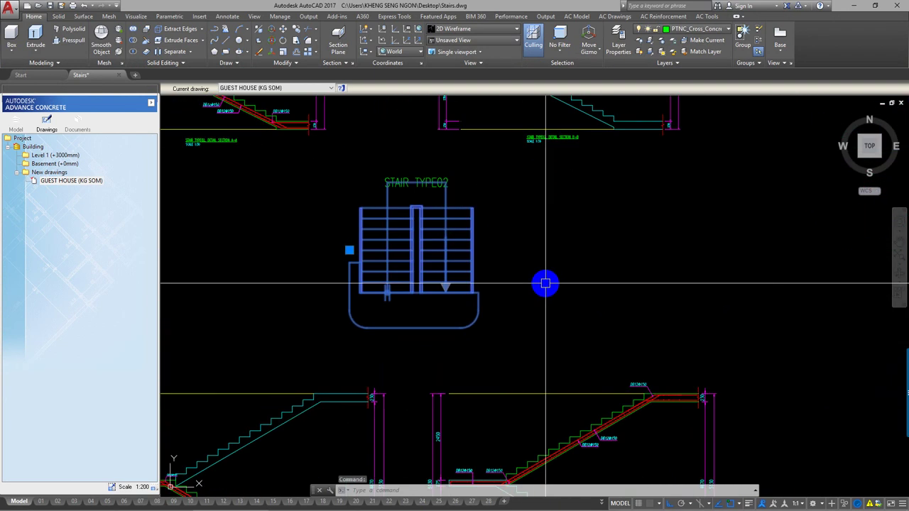
scroll(538, 298, down, 5)
middle_drag(523, 335, 530, 149)
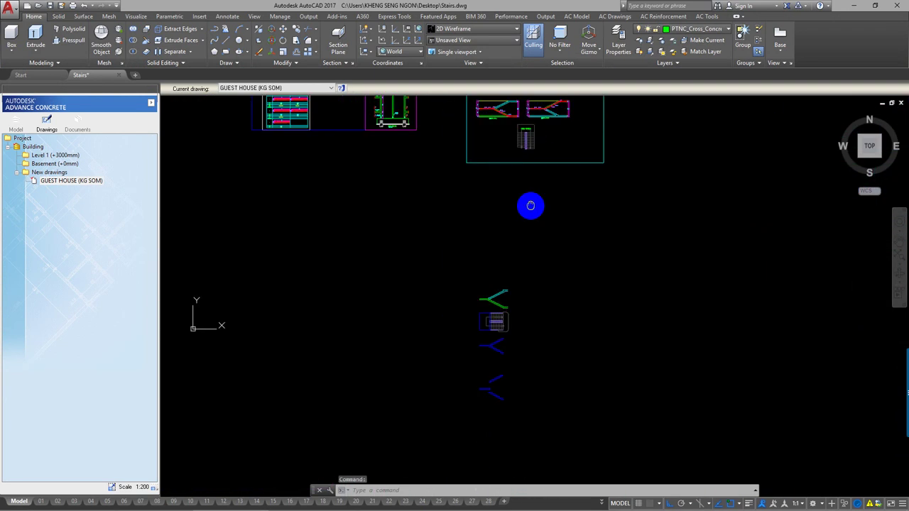
scroll(491, 294, up, 5)
scroll(475, 235, up, 2)
key(Escape)
key(Escape)
middle_drag(475, 235, 480, 333)
text(DLI)
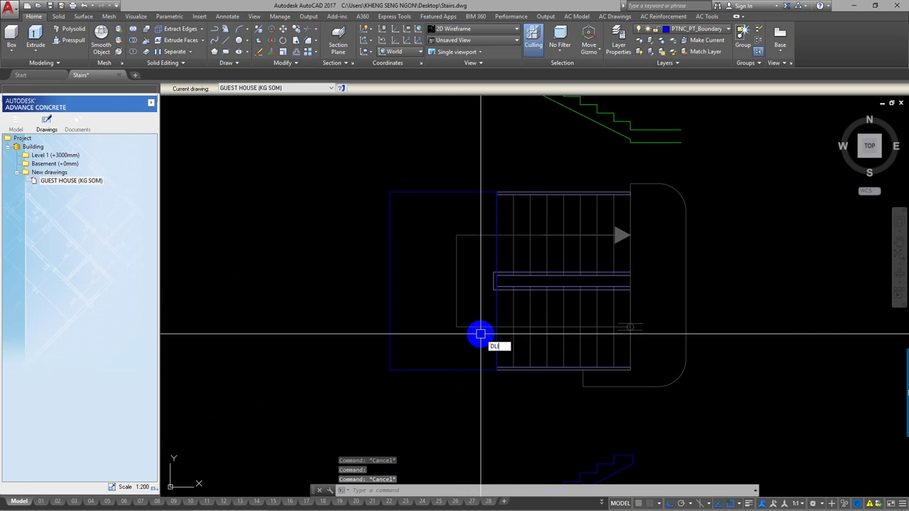
Add a linear dimension across the stair block confirming 1922, then erase it
key(Return)
click(389, 370)
scroll(483, 368, up, 3)
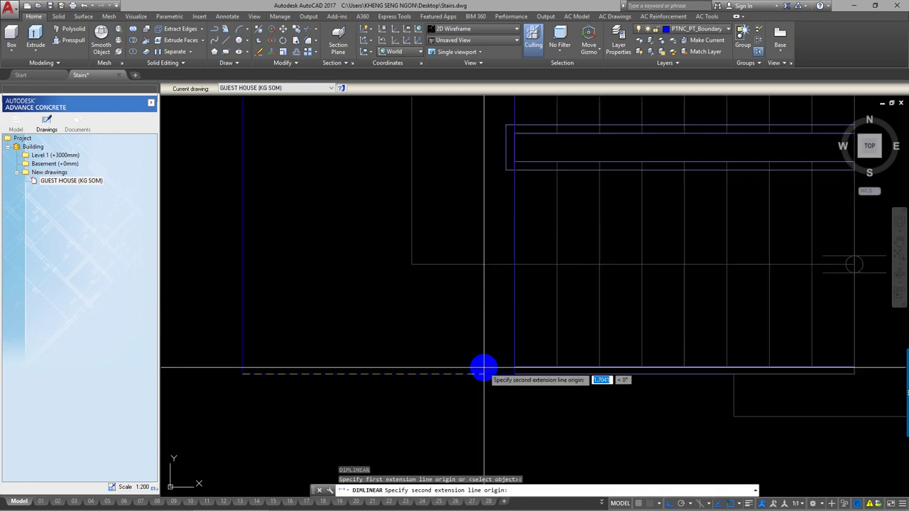
click(513, 376)
scroll(487, 391, down, 2)
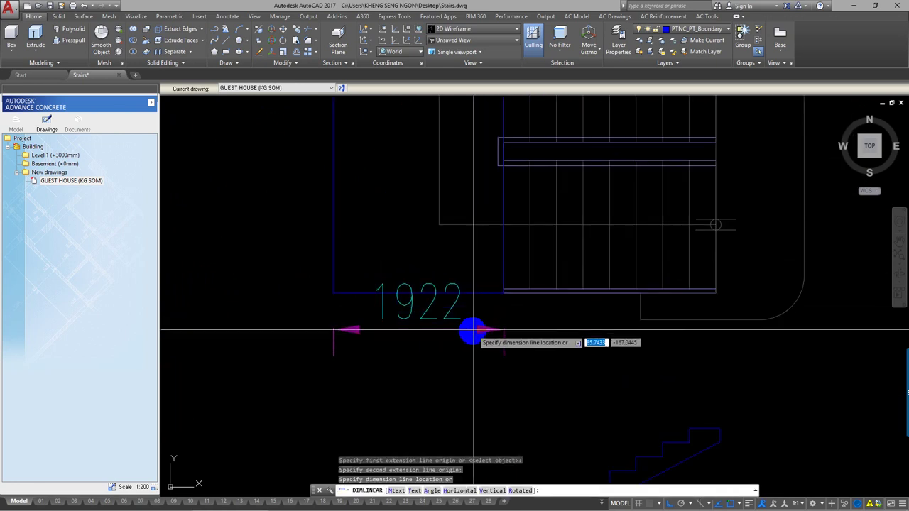
scroll(471, 330, down, 1)
click(441, 362)
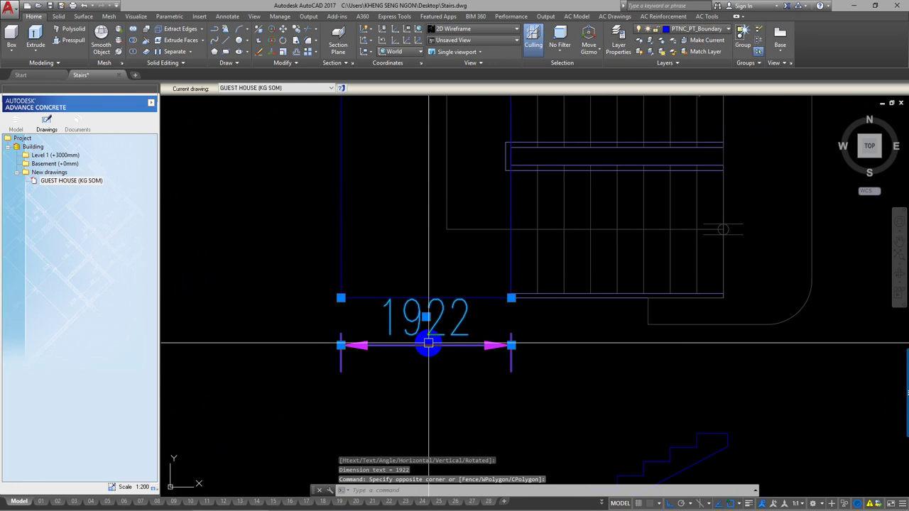
text(e)
key(Return)
click(855, 8)
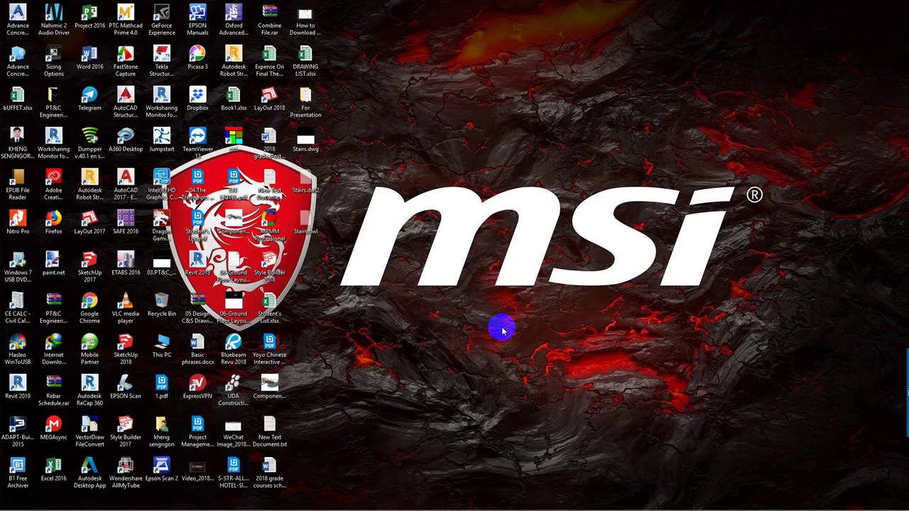
Maximize the ASD drawing and place a horizontal construction line (XLINE) at the stair edge
click(363, 505)
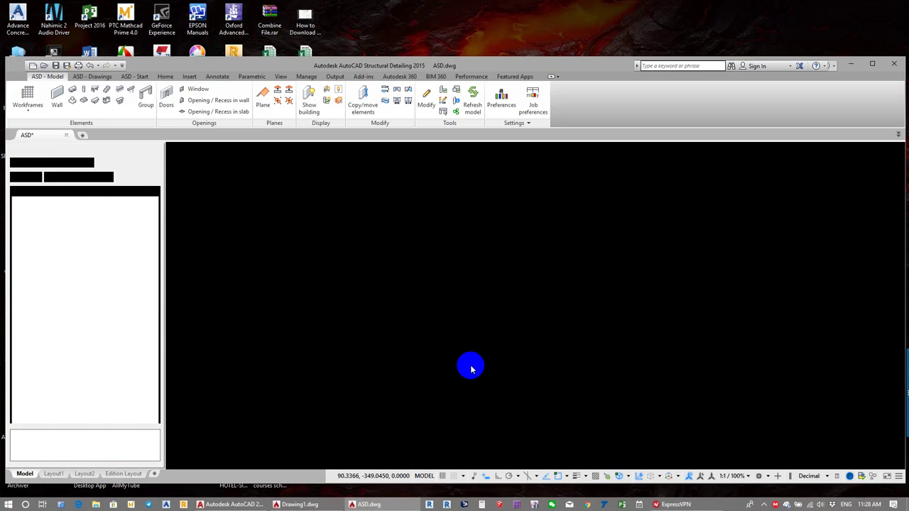
click(870, 65)
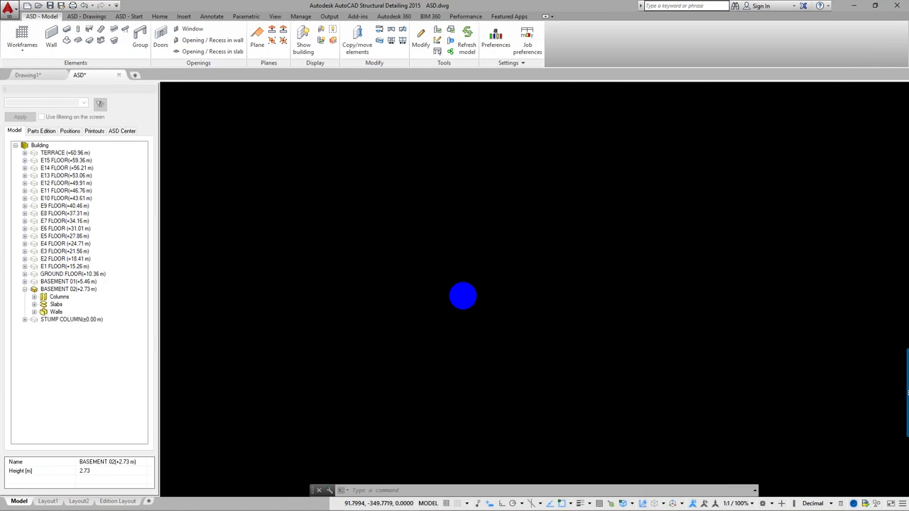
text(xl)
key(Return)
text(h)
key(Return)
scroll(449, 305, up, 3)
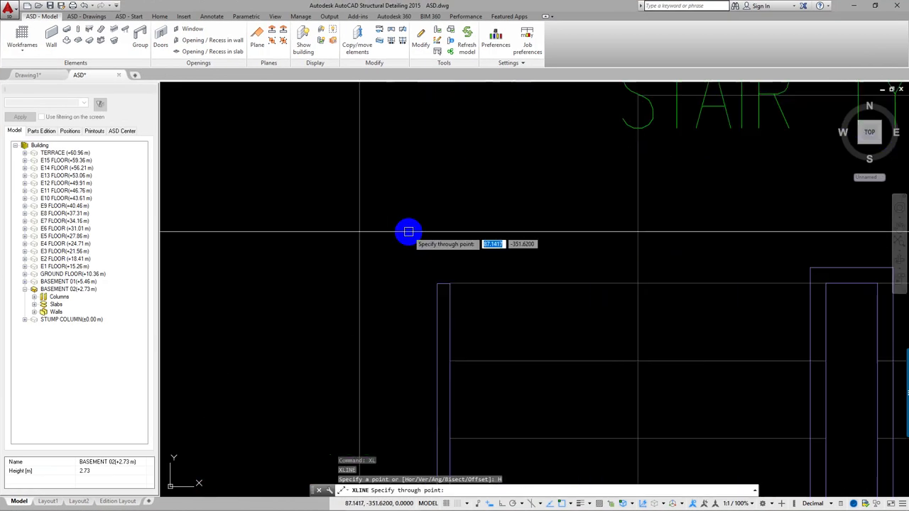
click(429, 284)
middle_drag(426, 317, 425, 306)
key(Escape)
Offset the horizontal construction line 1.92 upward above the stair
text(o)
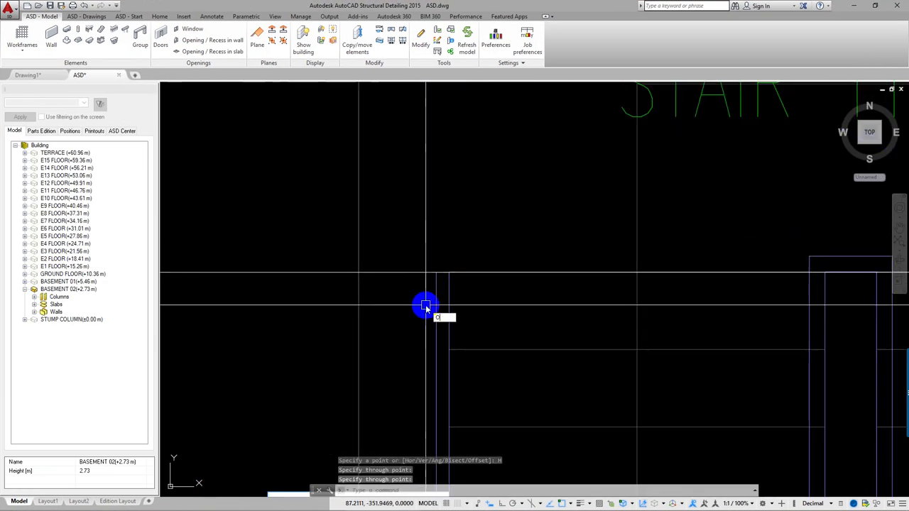
key(Return)
text(1.92)
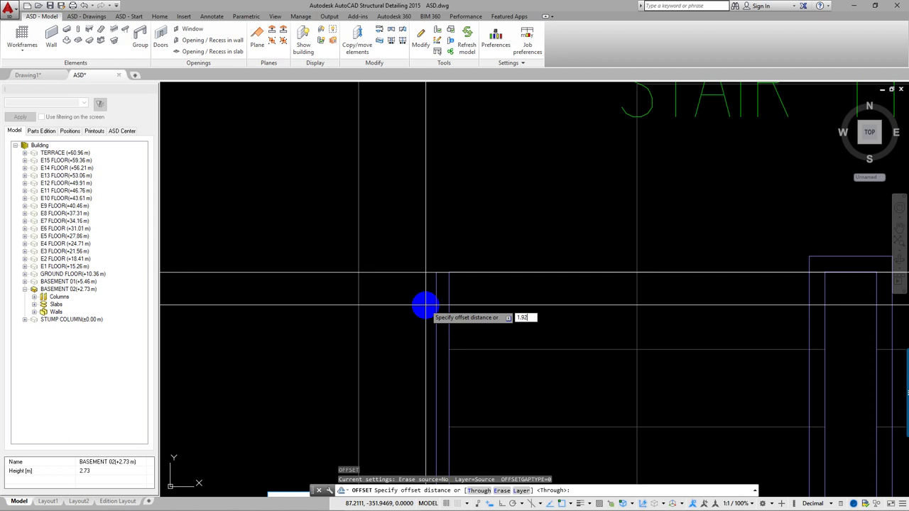
key(Return)
scroll(368, 292, up, 3)
click(367, 287)
scroll(365, 256, down, 1)
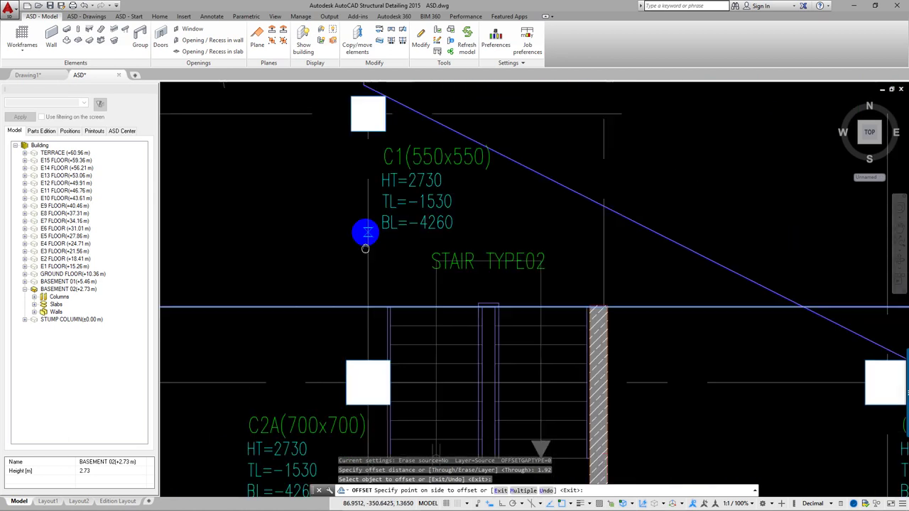
middle_drag(365, 248, 362, 311)
click(287, 187)
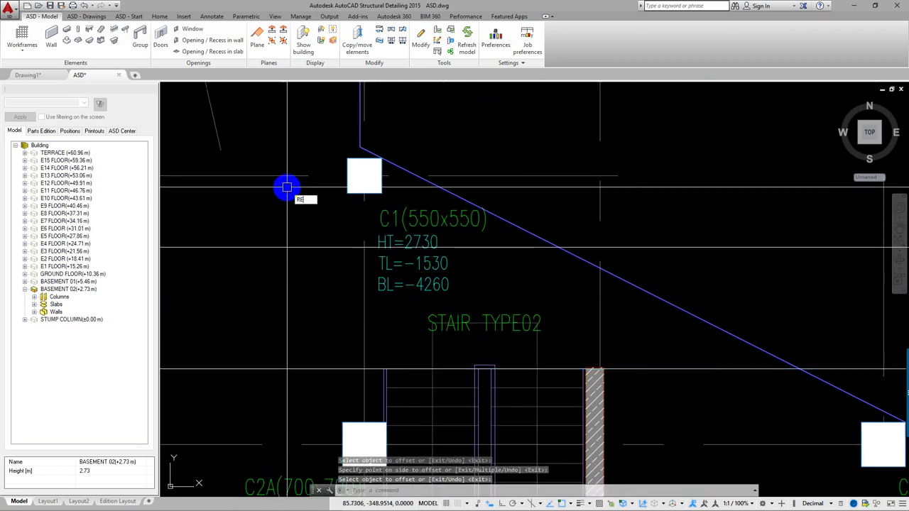
key(Escape)
Add a vertical construction line through the hatched column corner
text(XL)
key(Return)
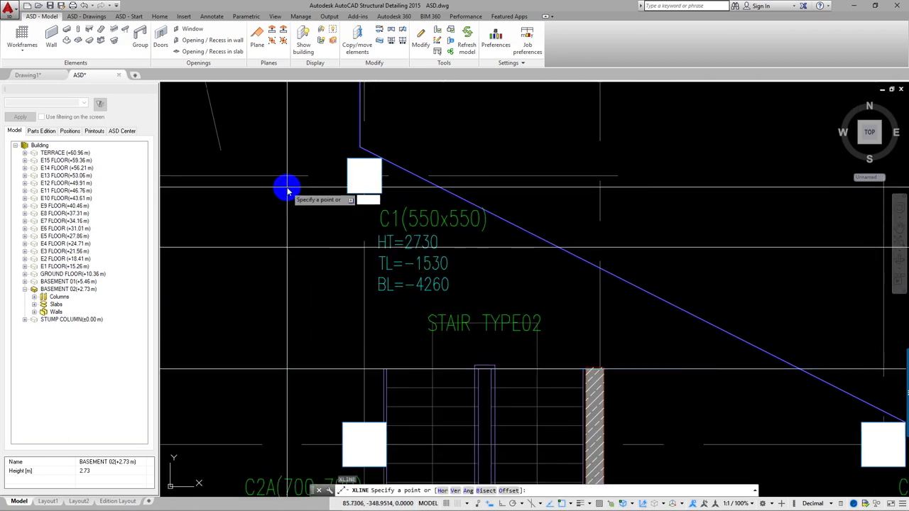
text(V)
key(Return)
scroll(374, 401, up, 4)
middle_drag(386, 316, 243, 345)
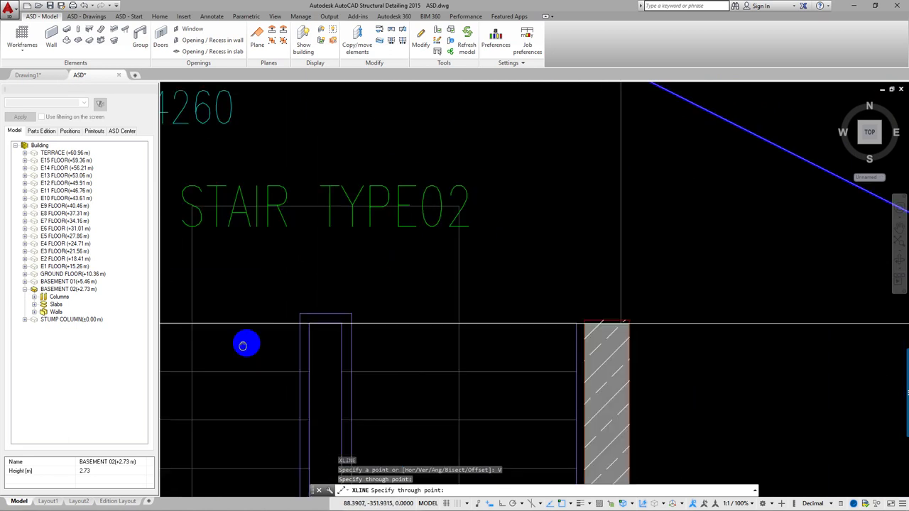
scroll(590, 327, up, 2)
click(589, 327)
key(Return)
Draw the rectangle to the hatched column corner and select the construction lines for removal
scroll(491, 322, down, 4)
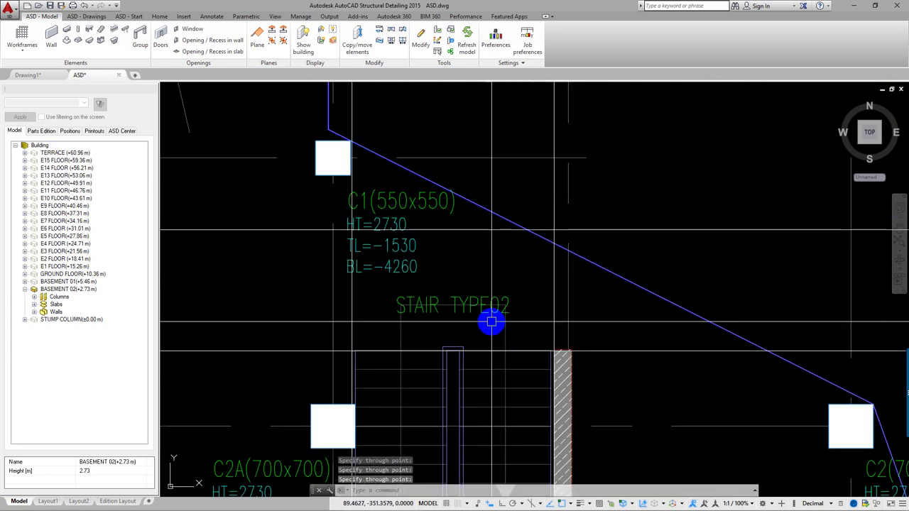
text(REC)
scroll(385, 244, up, 2)
key(Return)
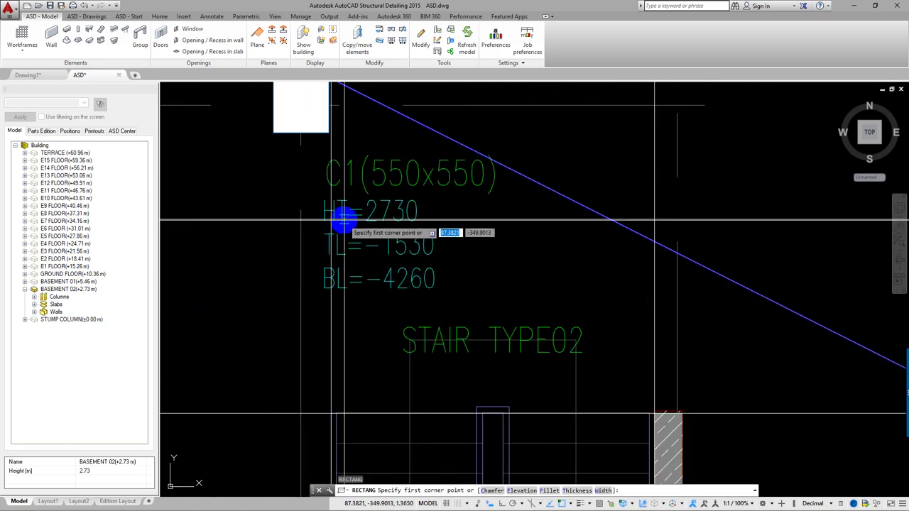
scroll(608, 421, up, 3)
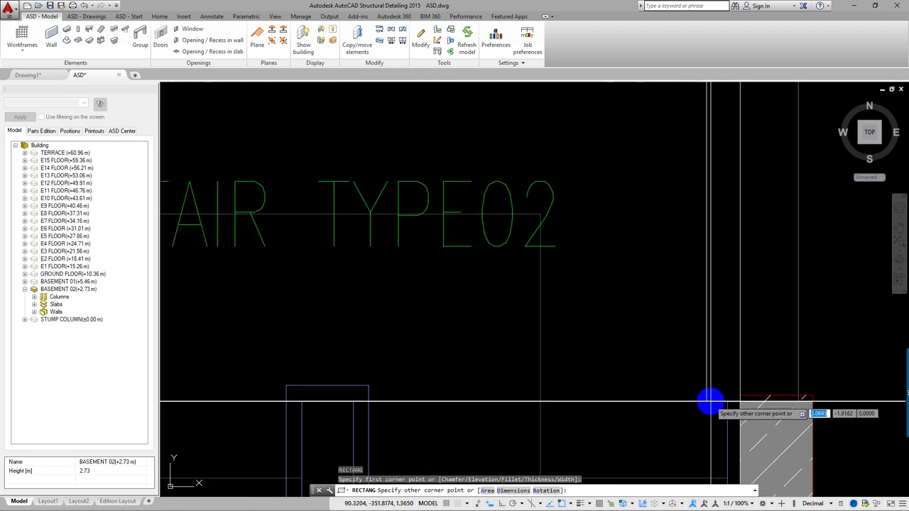
click(741, 402)
scroll(559, 284, down, 3)
scroll(574, 365, down, 2)
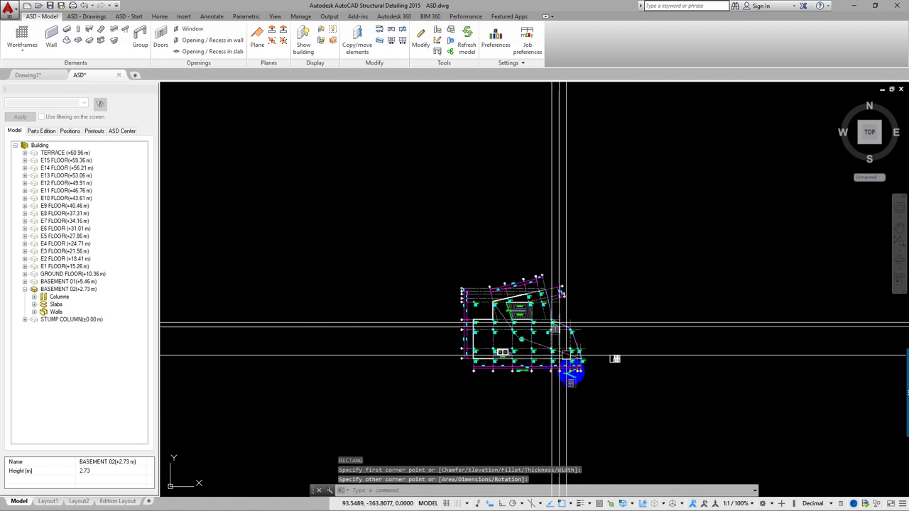
click(384, 355)
Erase the selected helper construction lines
text(e)
key(Return)
scroll(596, 244, up, 8)
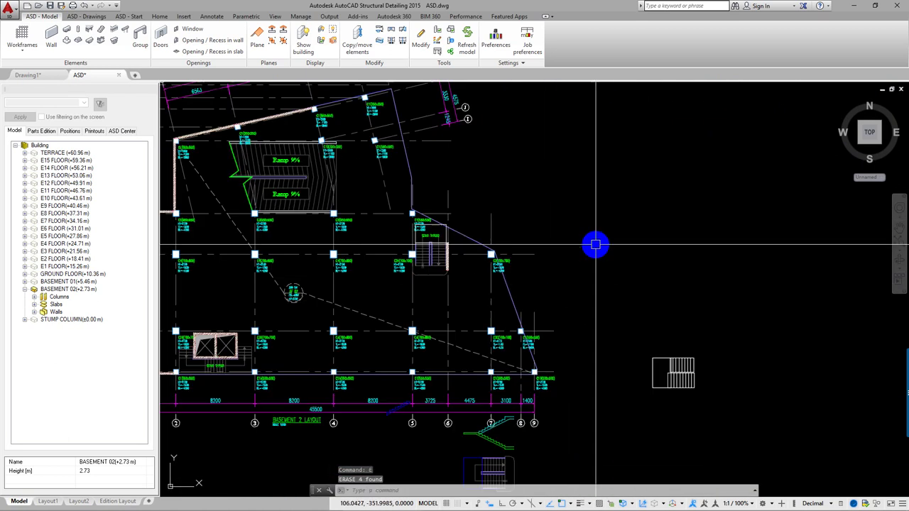
scroll(416, 248, up, 2)
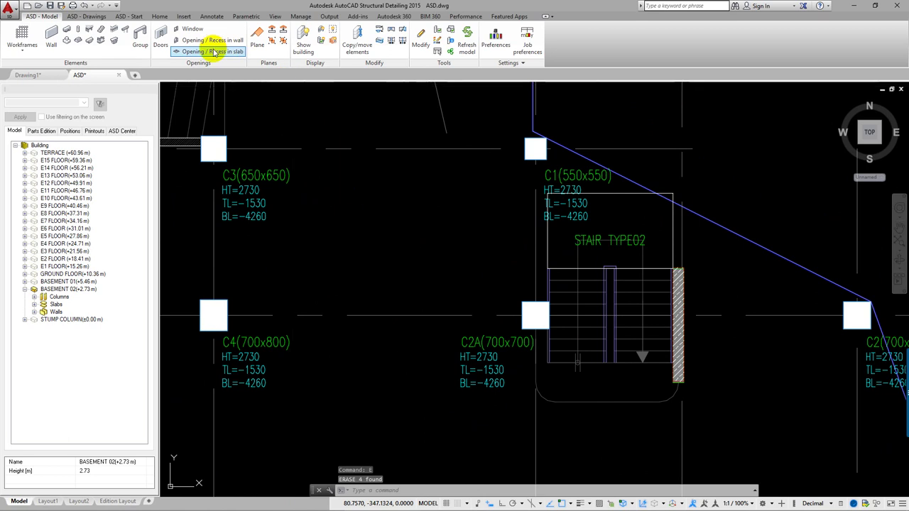
Start an Opening / Recess on the basement slab using a custom outline
click(214, 53)
click(700, 211)
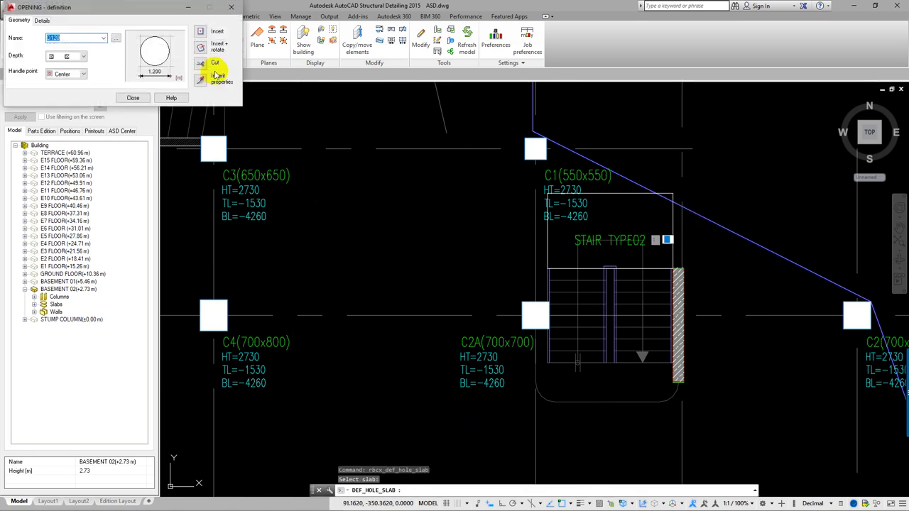
click(211, 75)
scroll(497, 355, up, 2)
scroll(566, 364, up, 3)
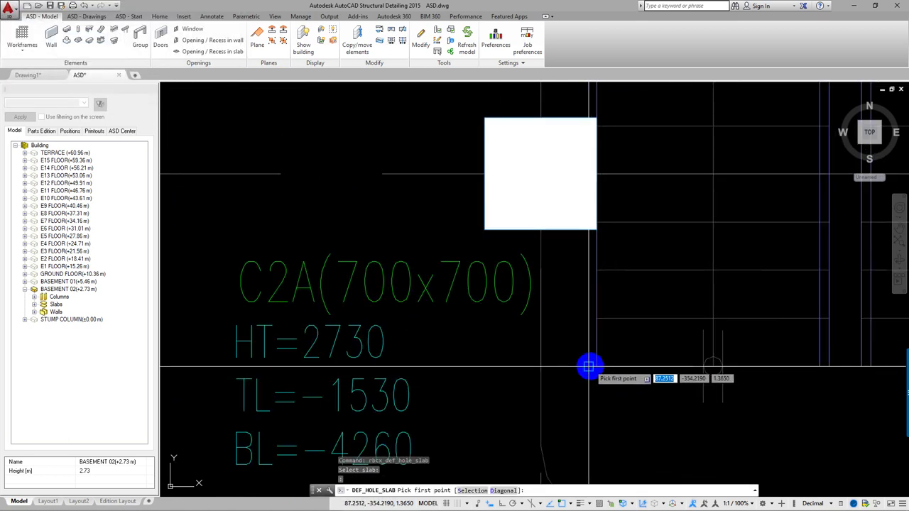
Trace the opening contour around the stair well, close it, and dismiss the opening dialog
click(591, 367)
scroll(578, 377, down, 3)
middle_drag(554, 204, 533, 360)
scroll(561, 260, up, 3)
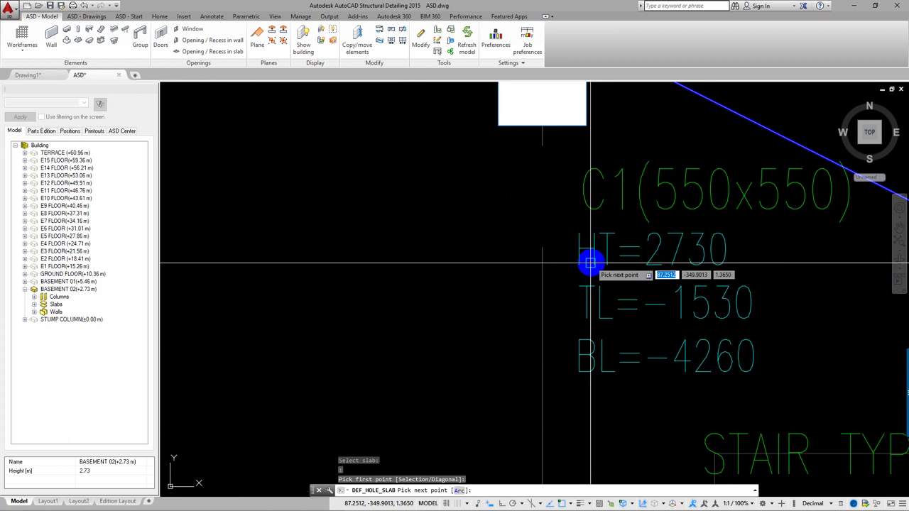
click(578, 280)
scroll(575, 281, down, 3)
scroll(576, 281, up, 3)
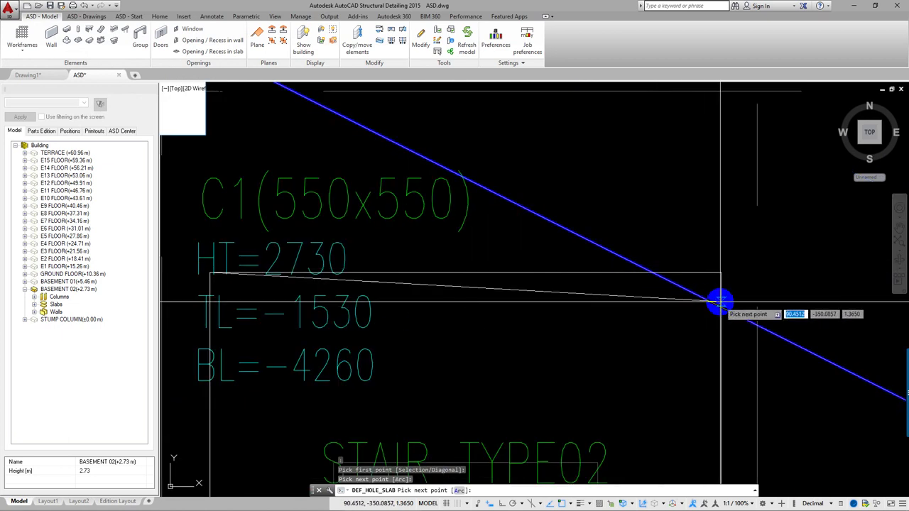
click(652, 274)
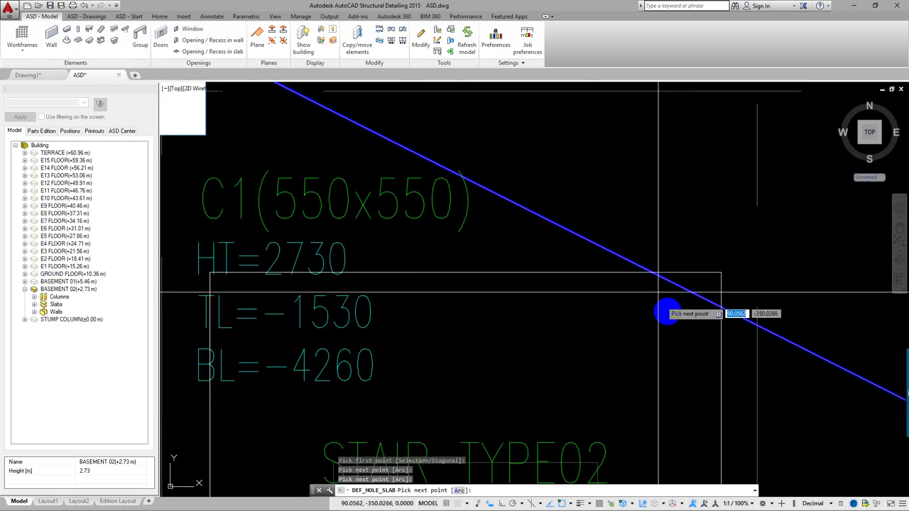
click(722, 307)
scroll(721, 306, down, 3)
scroll(703, 365, down, 2)
scroll(694, 265, up, 3)
scroll(657, 277, up, 3)
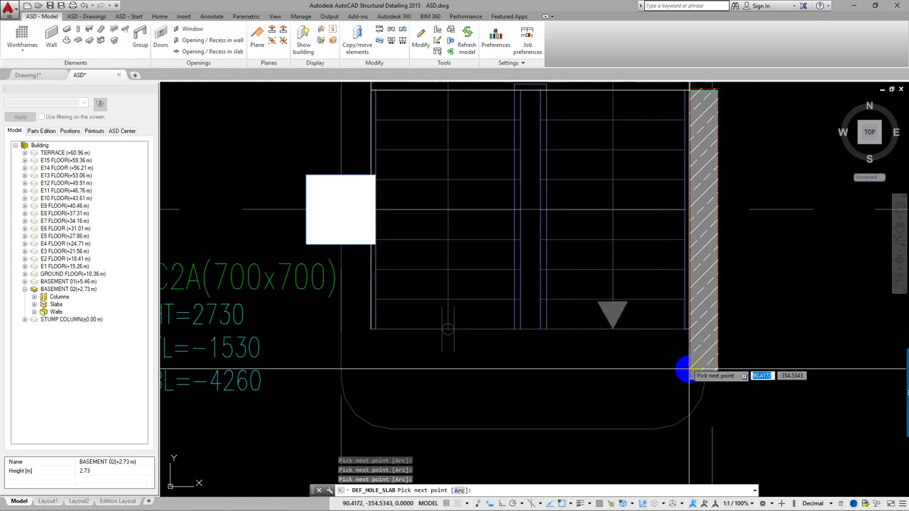
scroll(684, 333, up, 4)
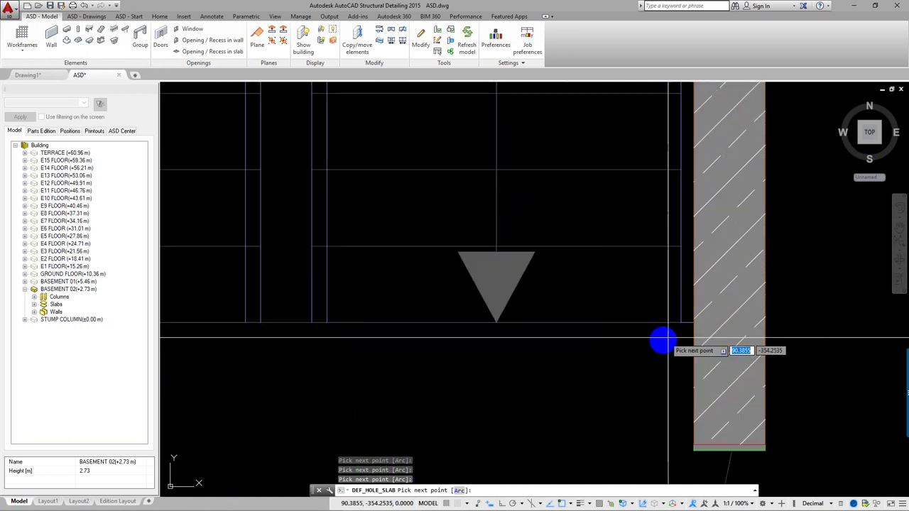
scroll(442, 365, down, 4)
scroll(436, 346, up, 3)
click(436, 347)
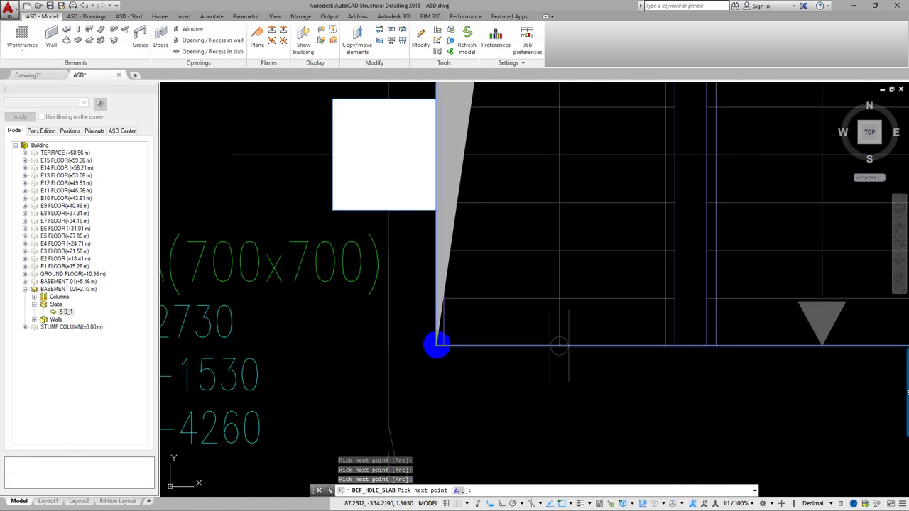
click(135, 100)
Erase the leftover object near the slab opening
scroll(400, 329, down, 3)
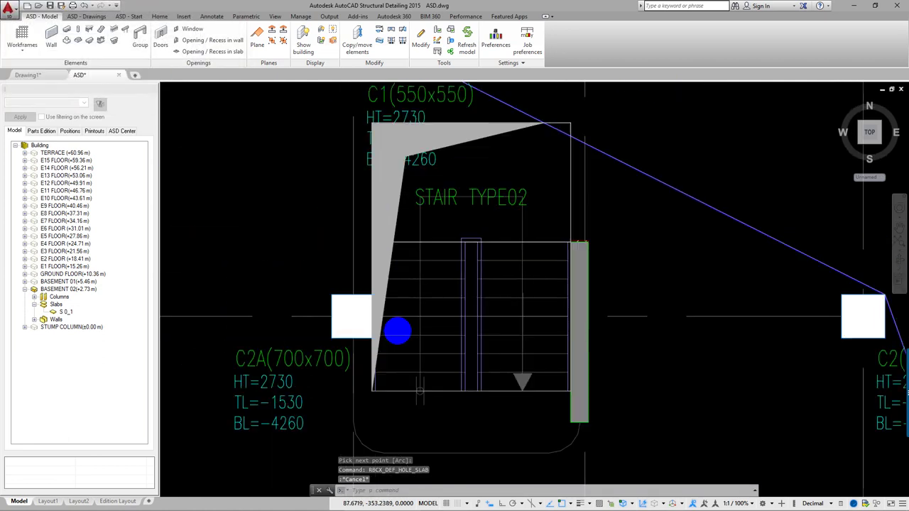
scroll(412, 291, down, 2)
scroll(463, 288, up, 1)
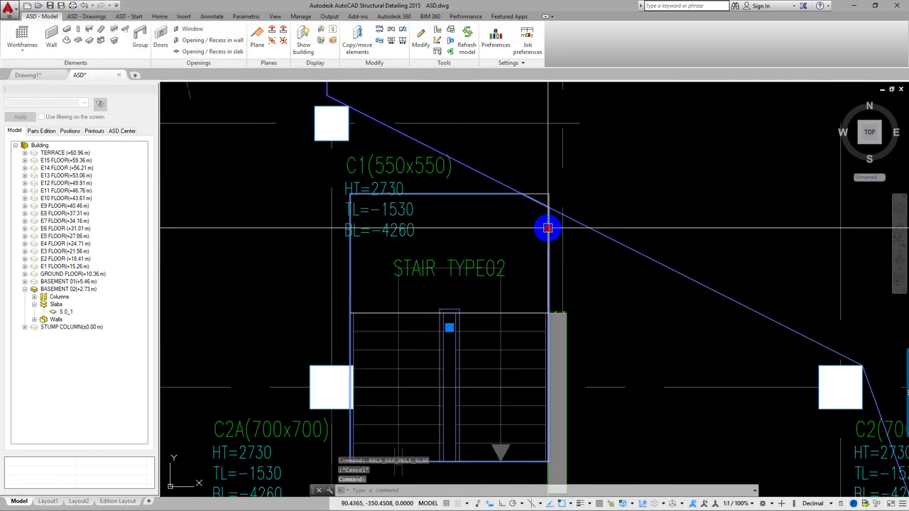
click(485, 295)
scroll(540, 170, up, 3)
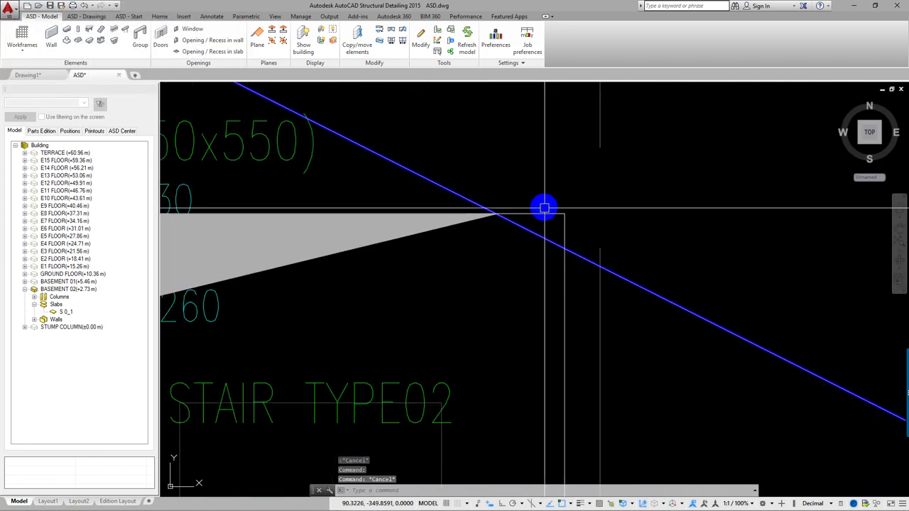
text(E)
key(Return)
scroll(523, 249, down, 6)
scroll(517, 239, up, 2)
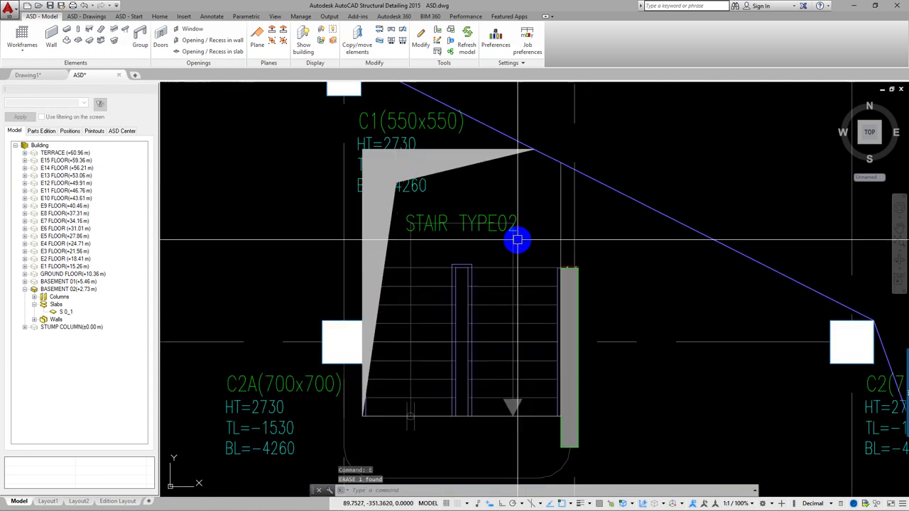
scroll(502, 232, down, 2)
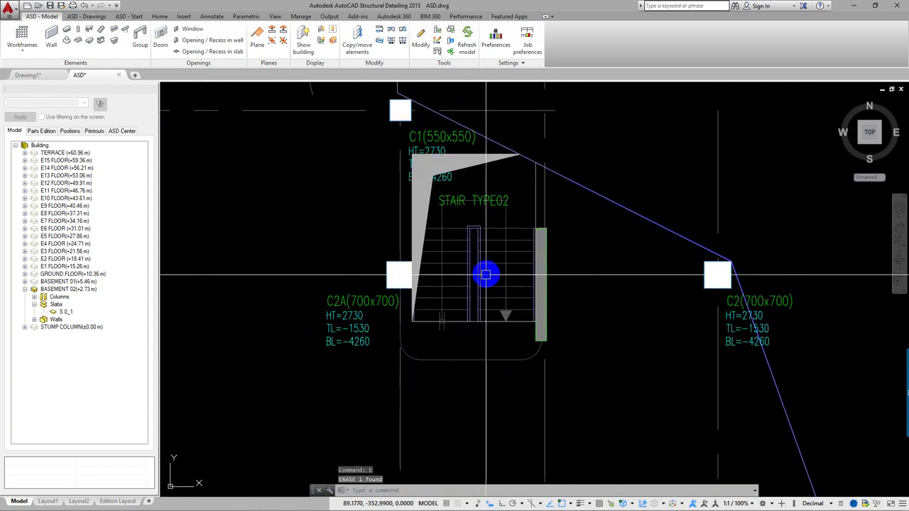
middle_drag(485, 274, 474, 306)
scroll(474, 306, down, 3)
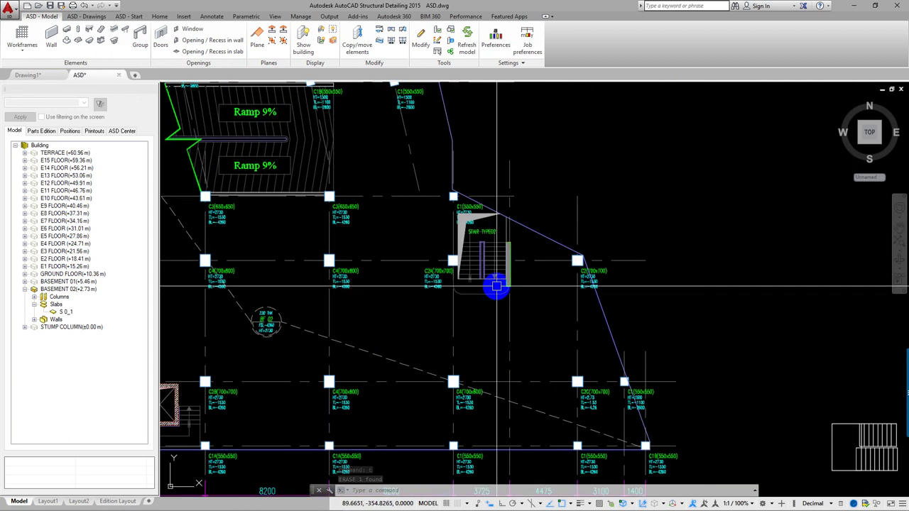
Insert a STAIR TYPE02 stair with rotation just below the slab opening
click(100, 32)
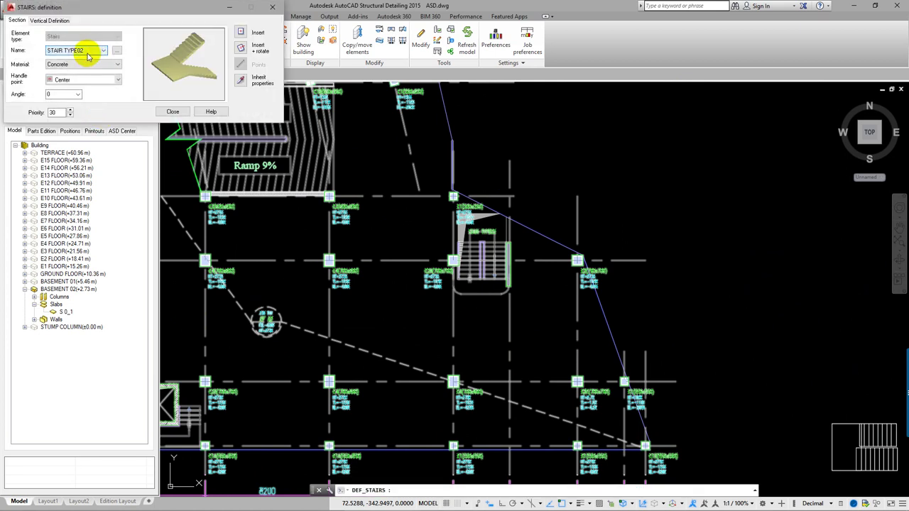
click(240, 32)
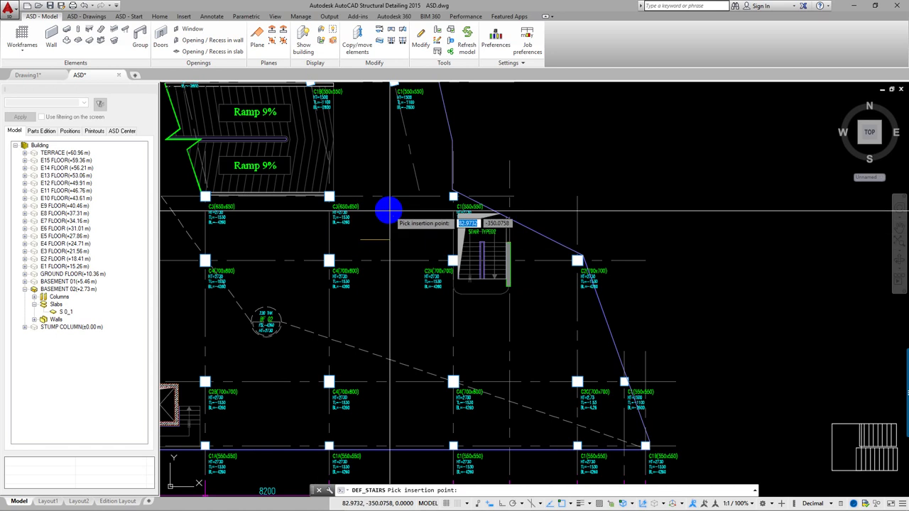
click(248, 138)
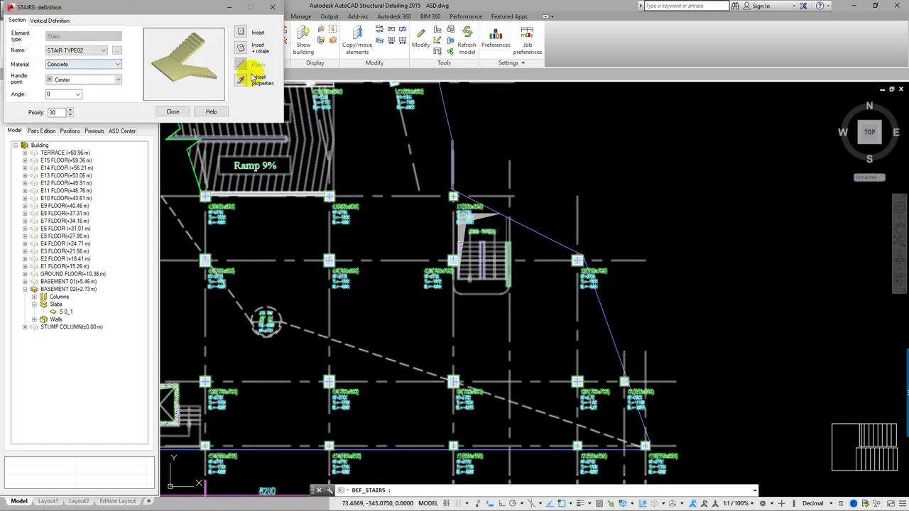
click(244, 52)
scroll(487, 362, up, 2)
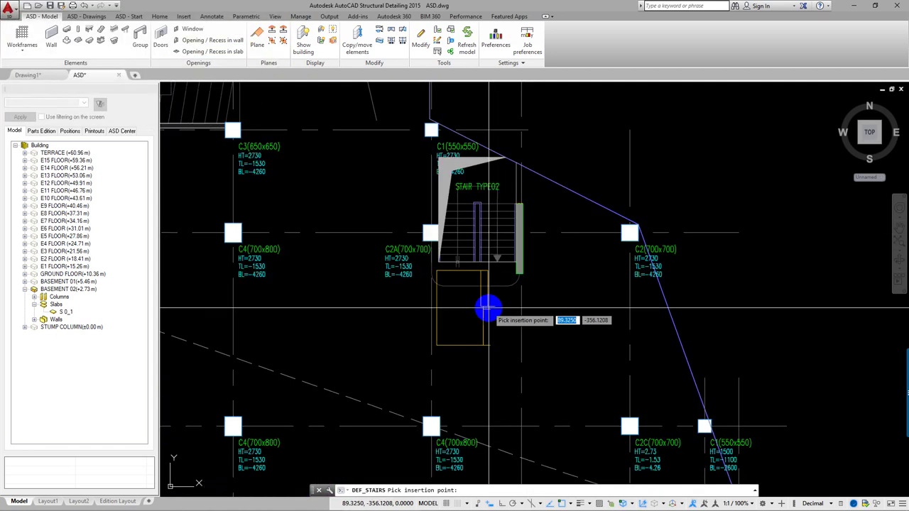
click(477, 423)
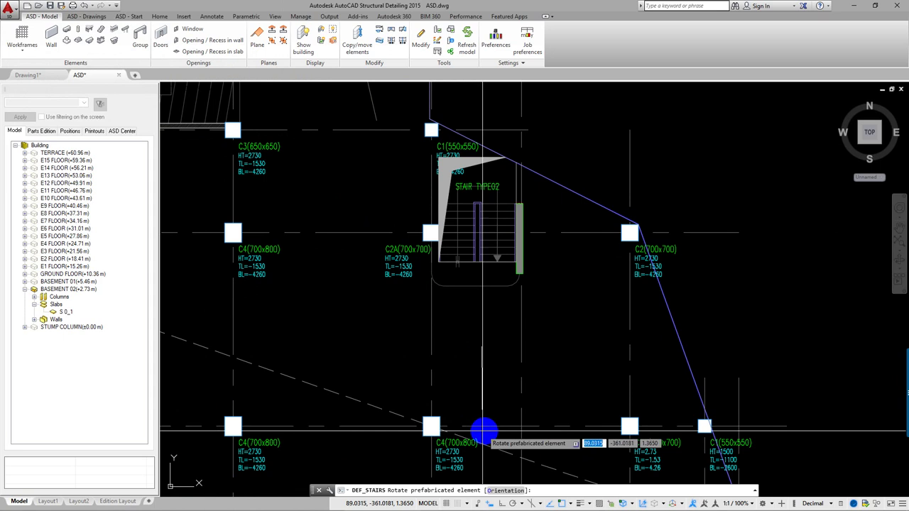
click(495, 424)
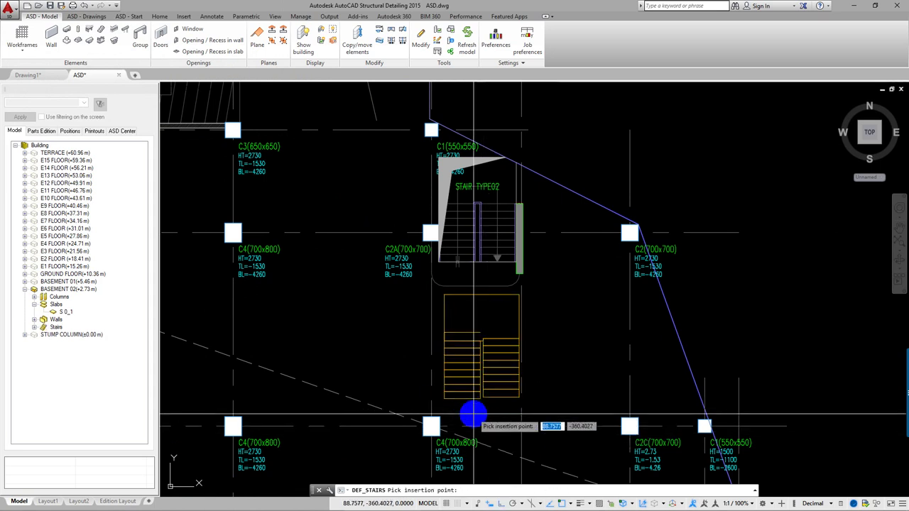
key(Escape)
Move the new stair into the slab opening beside column C1
middle_drag(466, 396, 459, 347)
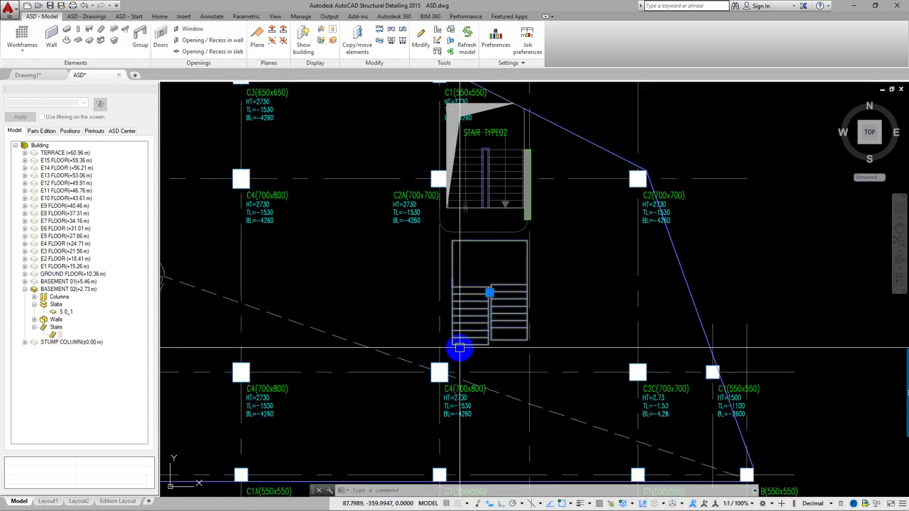
text(M)
key(Return)
scroll(451, 344, up, 4)
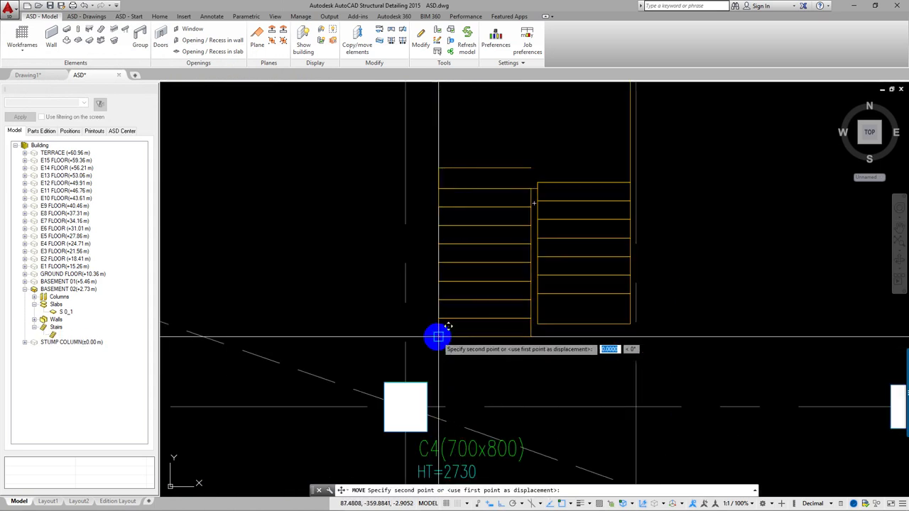
scroll(438, 337, down, 5)
scroll(440, 313, up, 5)
scroll(451, 361, up, 2)
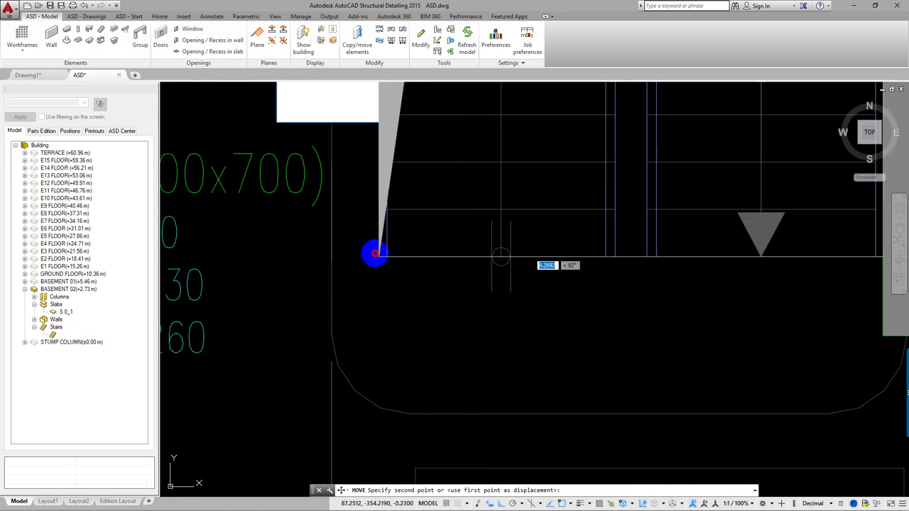
scroll(375, 254, down, 5)
click(472, 334)
scroll(462, 206, up, 3)
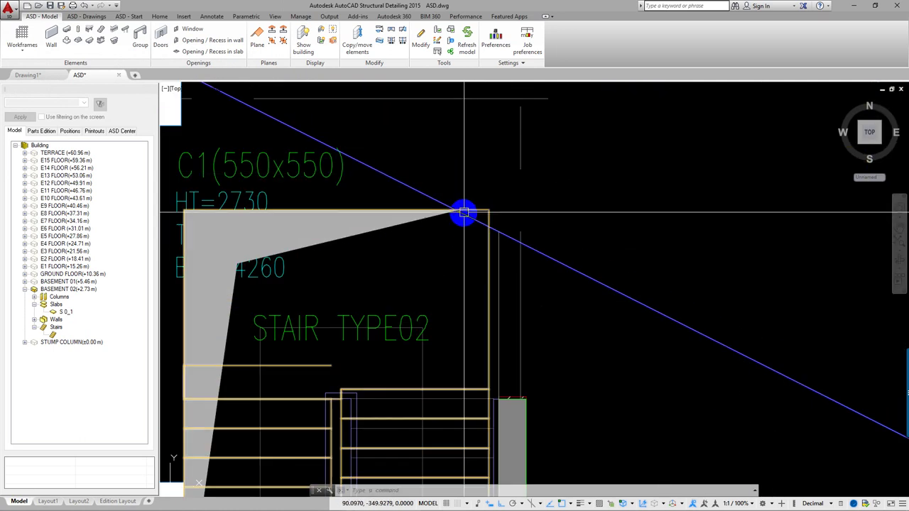
scroll(402, 247, down, 3)
scroll(422, 274, down, 2)
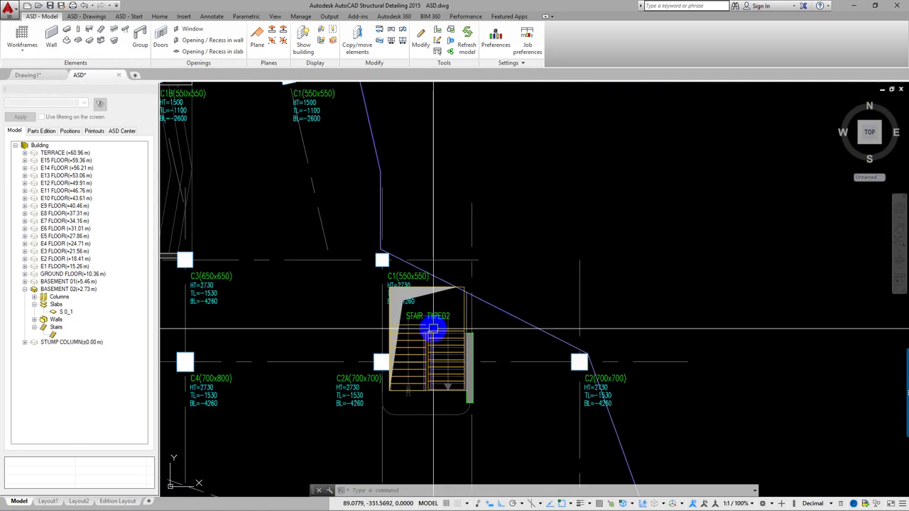
scroll(470, 218, down, 1)
scroll(528, 304, down, 5)
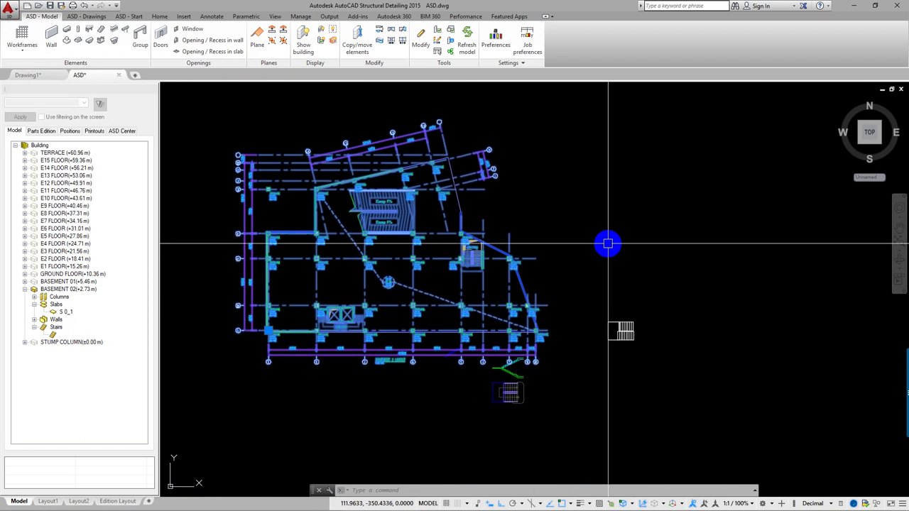
Delete the stray leftover stair and its arrow outside the building
drag(578, 279, 673, 371)
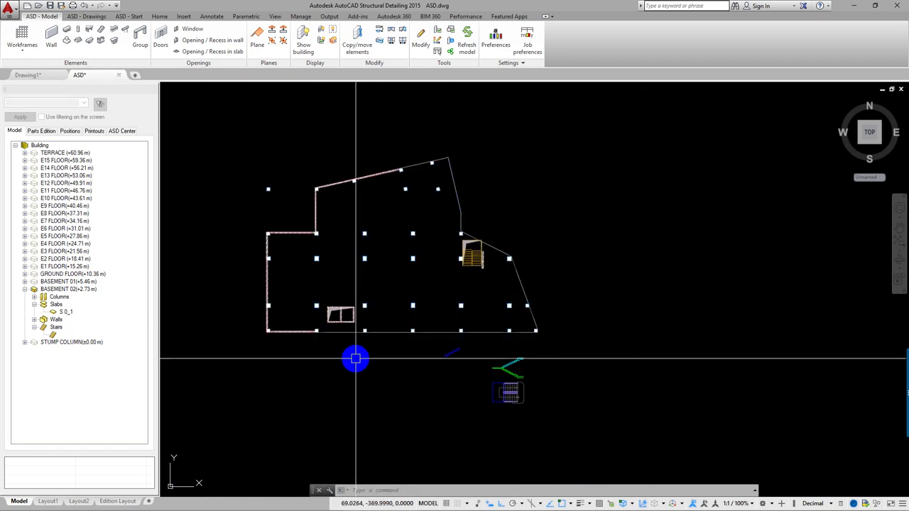
drag(386, 345, 608, 430)
key(Delete)
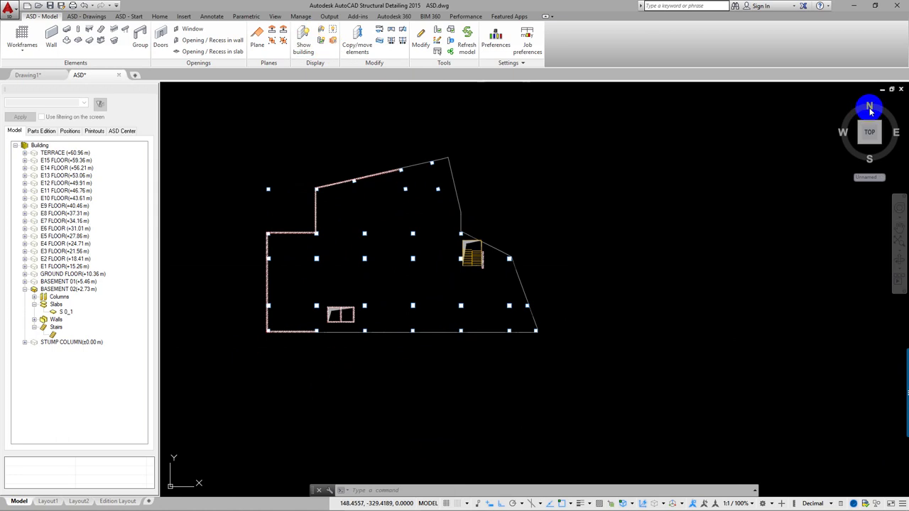
Orbit into a 3D view around the stair and shade it with the Realistic style
click(858, 135)
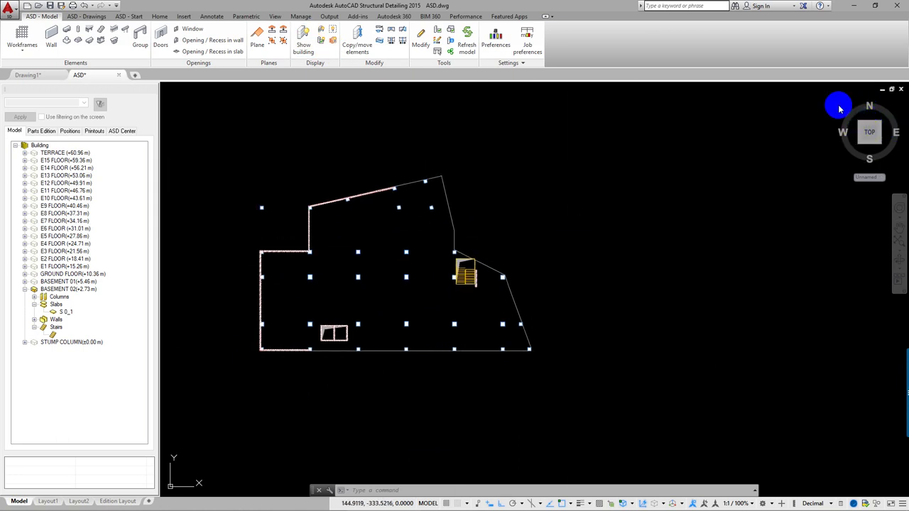
mouse_move(544, 324)
shift+middle_down()
mouse_move(542, 362)
mouse_move(542, 300)
mouse_move(562, 407)
mouse_move(506, 436)
shift+middle_up()
scroll(696, 300, up, 5)
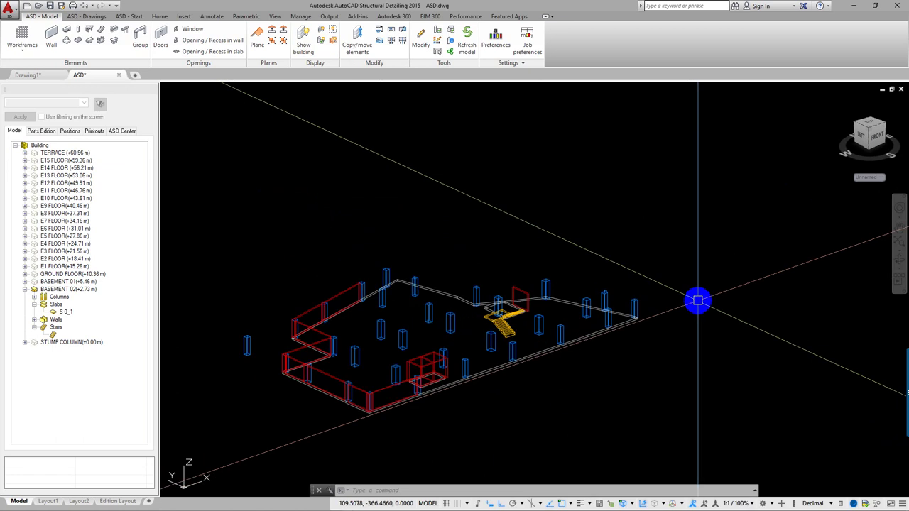
shift+middle_drag(696, 300, 473, 370)
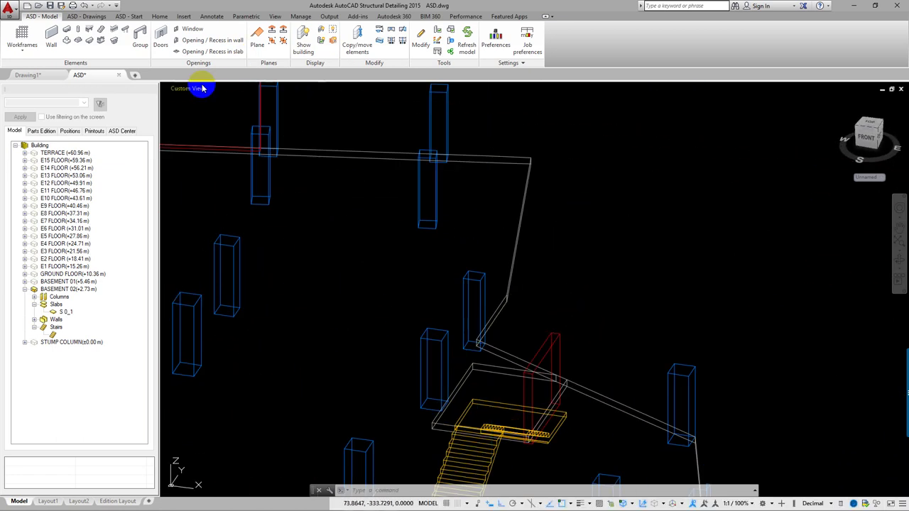
click(229, 88)
click(251, 134)
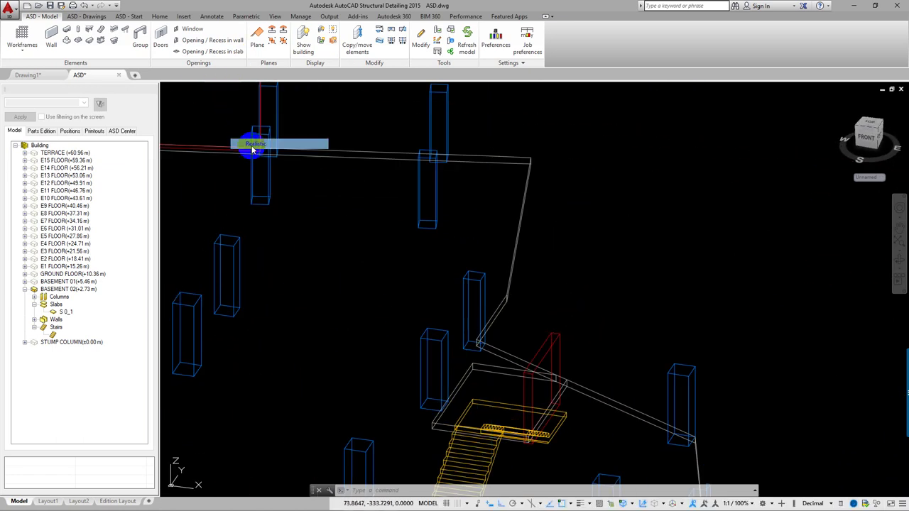
mouse_move(247, 142)
shift+middle_down()
mouse_move(552, 372)
mouse_move(406, 265)
mouse_move(402, 324)
mouse_move(428, 263)
mouse_move(388, 305)
mouse_move(388, 284)
mouse_move(395, 314)
mouse_move(471, 252)
mouse_move(495, 255)
shift+middle_up()
click(382, 292)
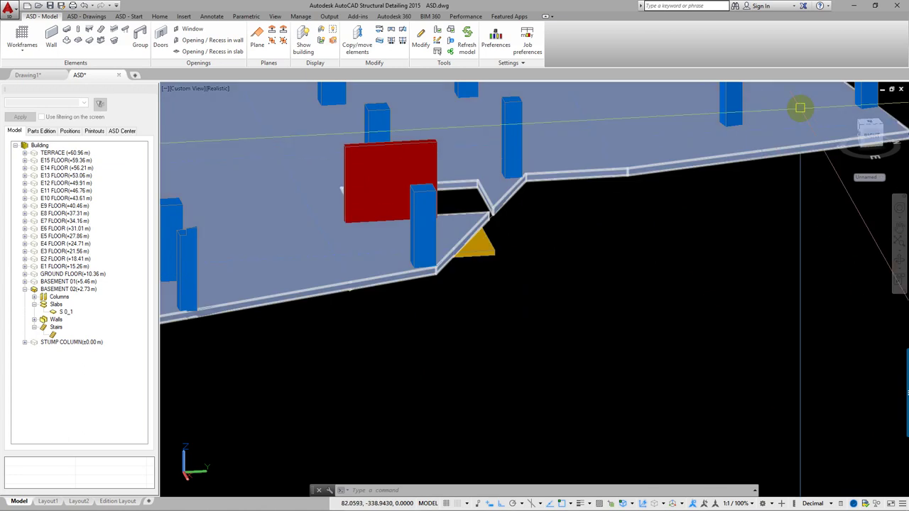
Try Hidden and Conceptual styles, settle on 2D Wireframe, and look down on the stairs
click(215, 89)
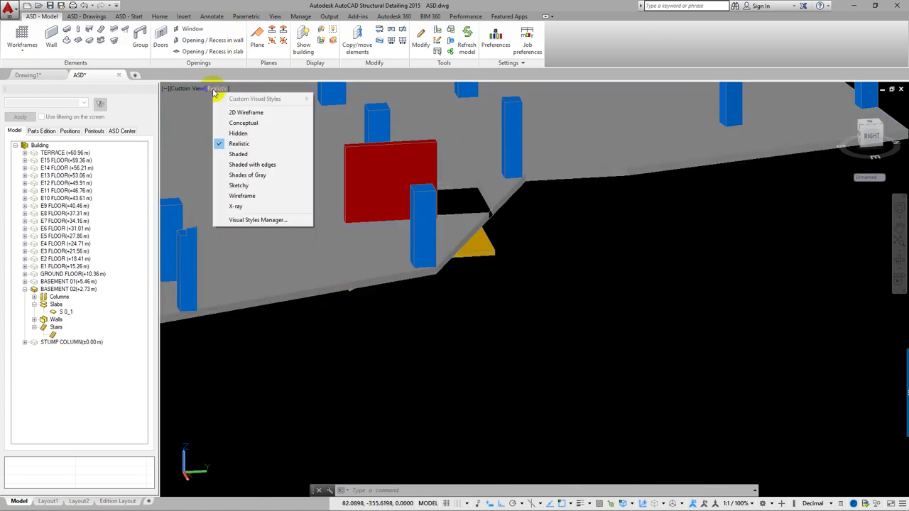
click(238, 134)
scroll(457, 178, up, 2)
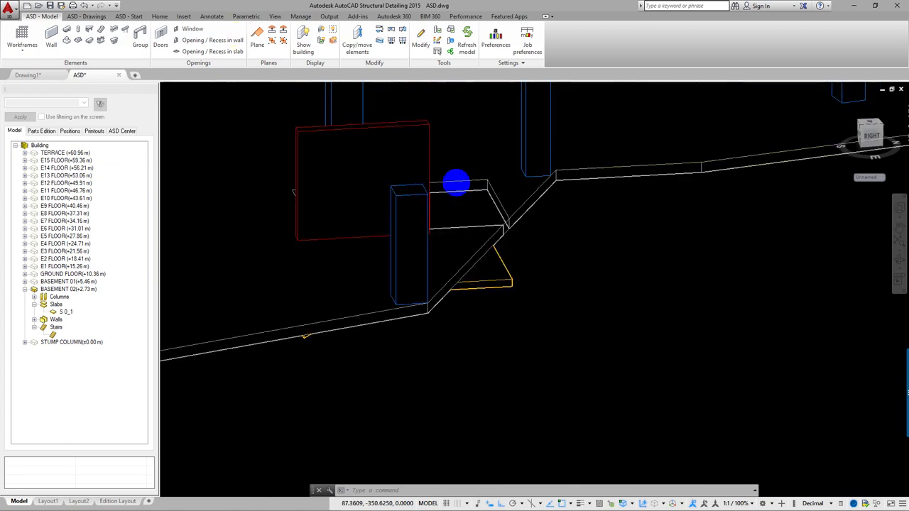
scroll(467, 197, up, 2)
scroll(490, 206, up, 2)
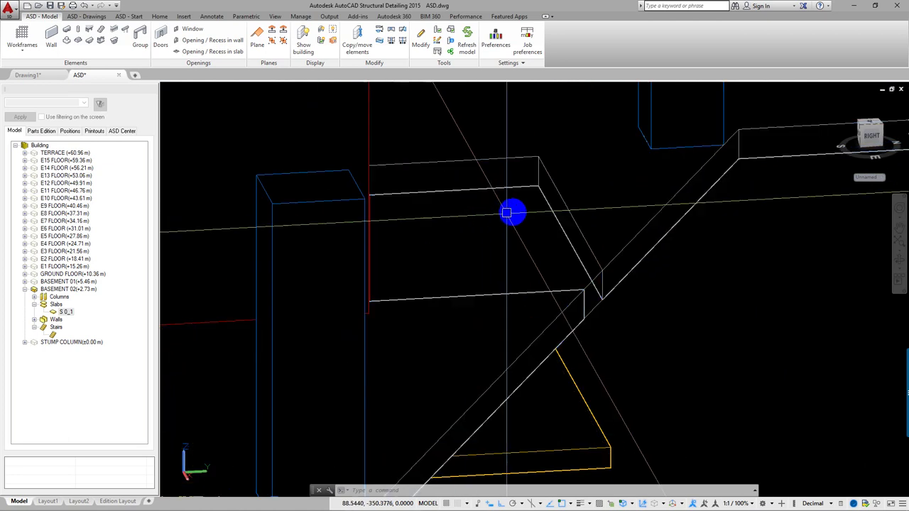
click(208, 93)
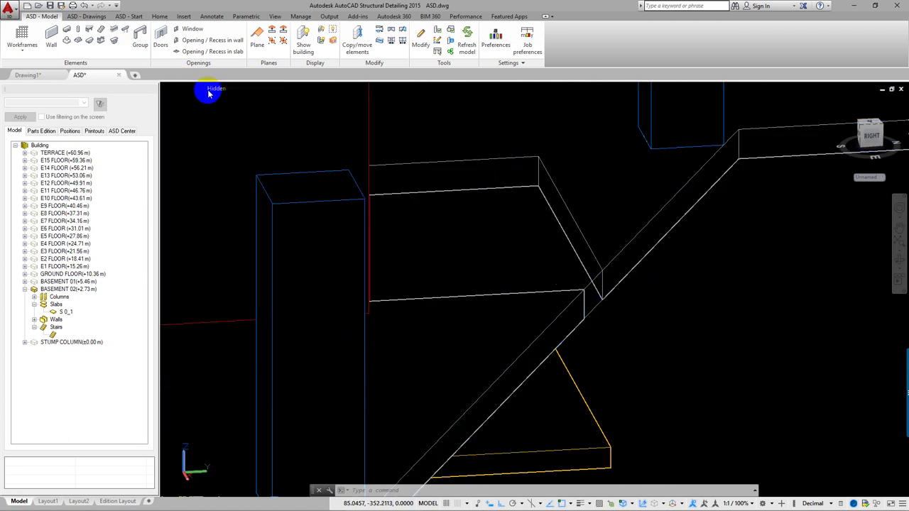
click(239, 124)
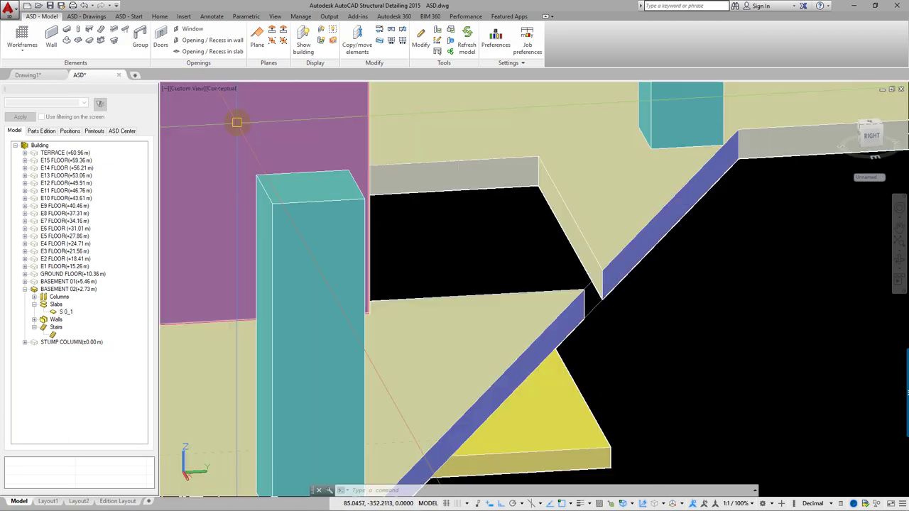
click(217, 88)
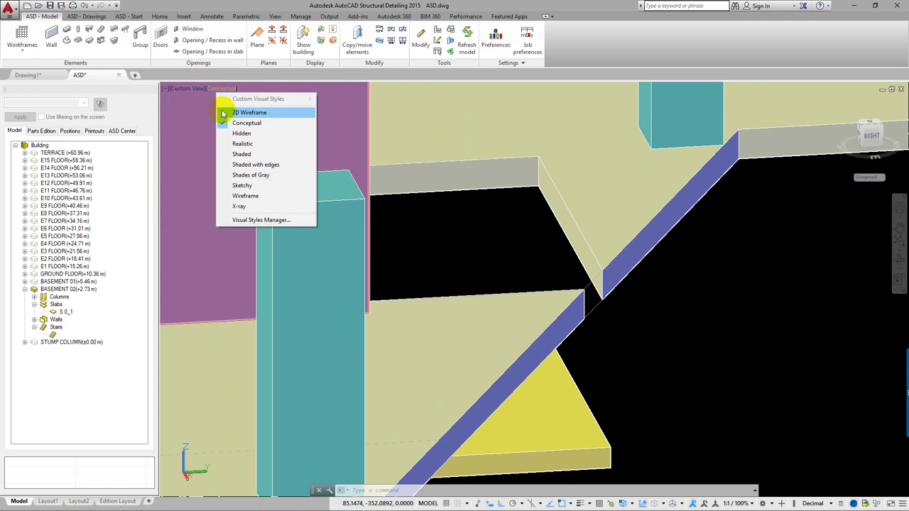
click(229, 115)
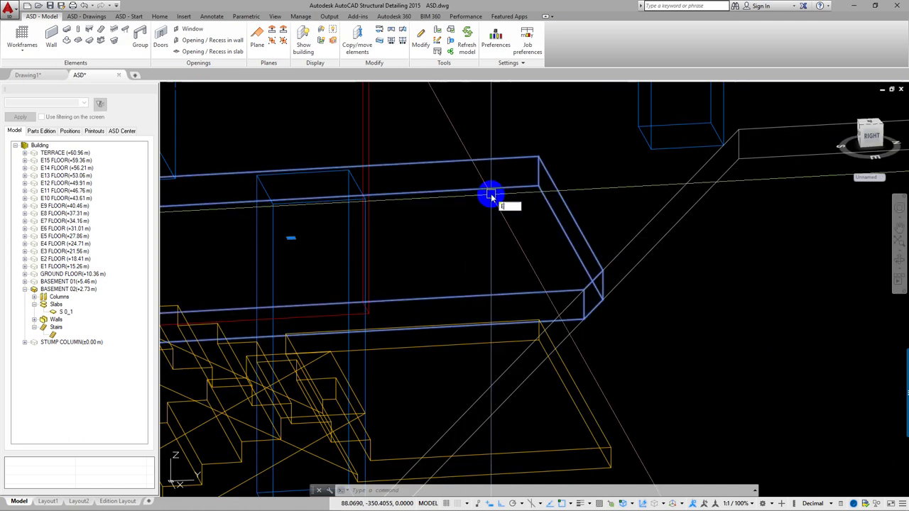
mouse_move(492, 197)
shift+middle_down()
mouse_move(465, 221)
mouse_move(543, 292)
shift+middle_up()
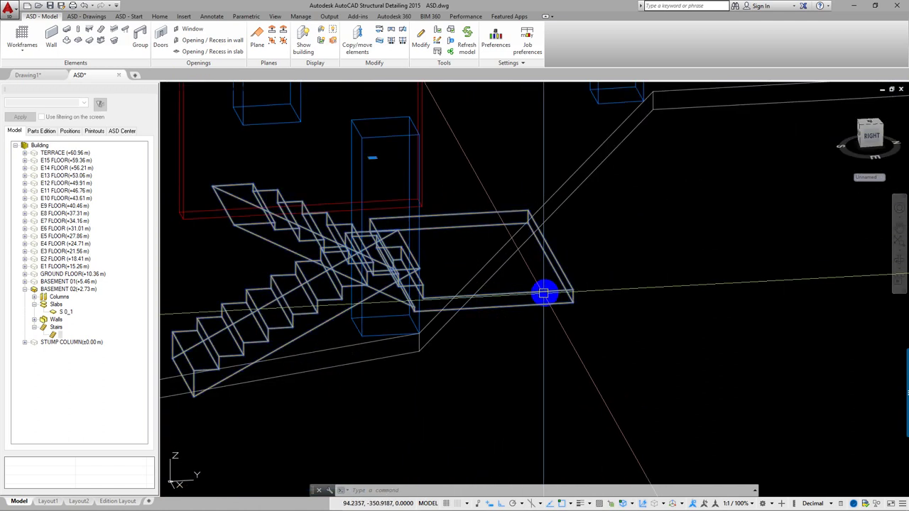
In the stair's Vertical Definition, set Element level to Top Story 0 (+2.73), then orbit to check
click(421, 39)
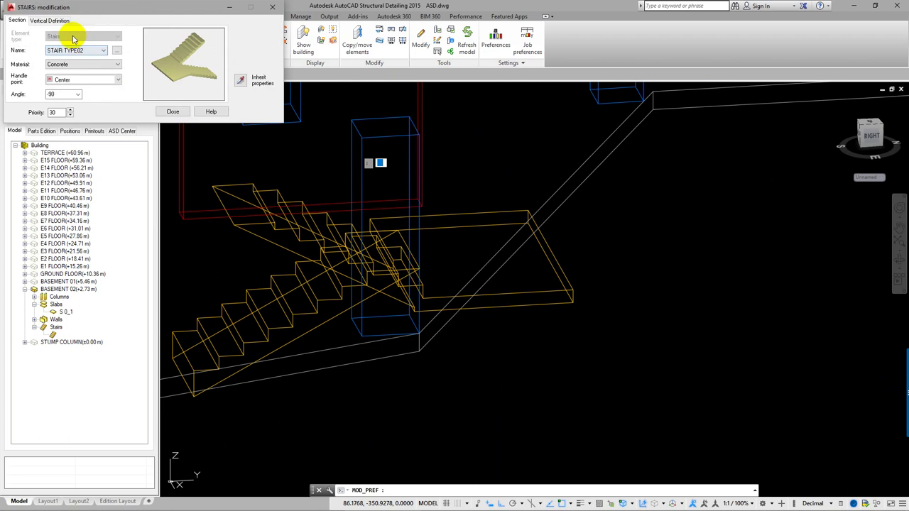
click(57, 20)
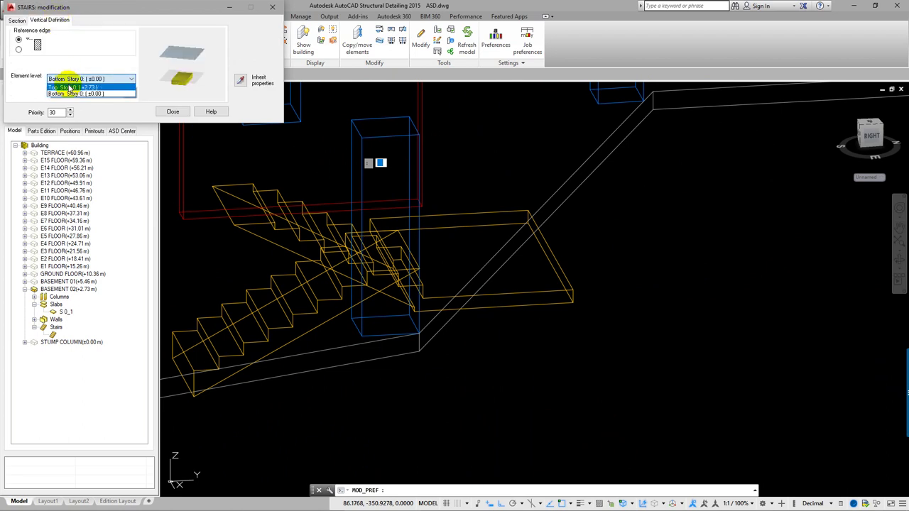
click(69, 87)
click(178, 112)
shift+middle_drag(331, 209, 599, 210)
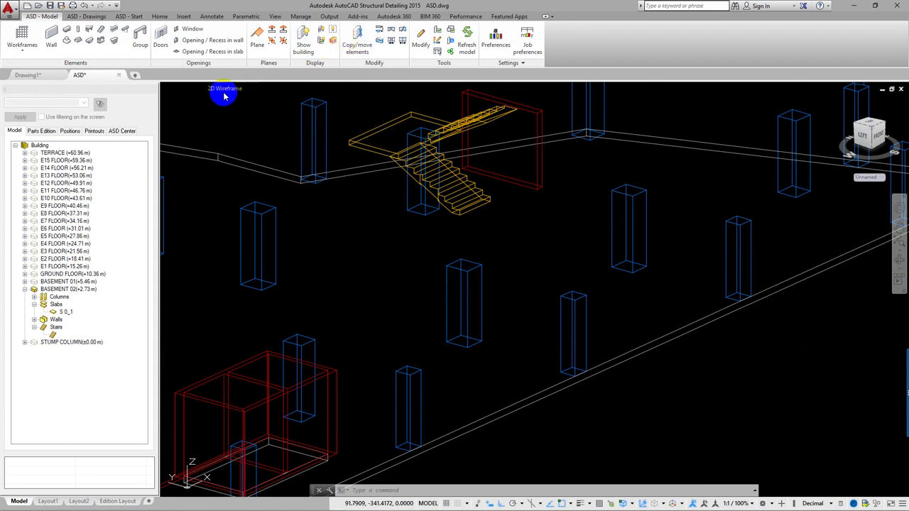
Switch the viewport visual style to Shaded and orbit low to view the STAIR TYPE02 stair
click(242, 89)
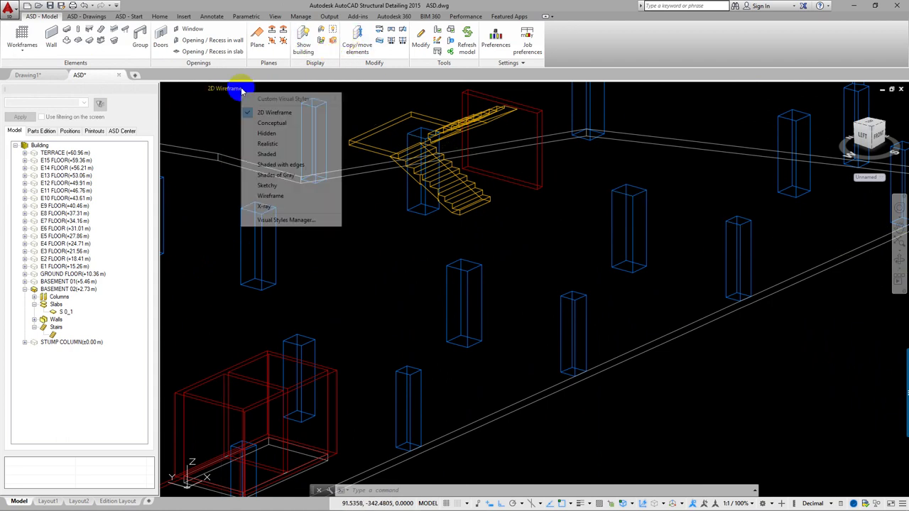
click(265, 154)
shift+middle_drag(262, 152, 318, 210)
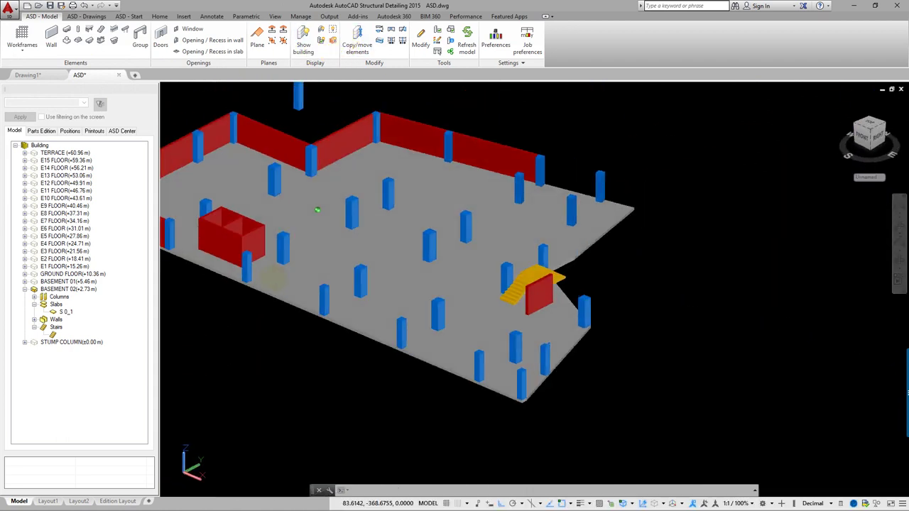
scroll(511, 313, up, 5)
mouse_move(542, 291)
shift+middle_down()
mouse_move(657, 295)
mouse_move(689, 309)
shift+middle_up()
scroll(454, 300, up, 3)
scroll(454, 300, up, 3)
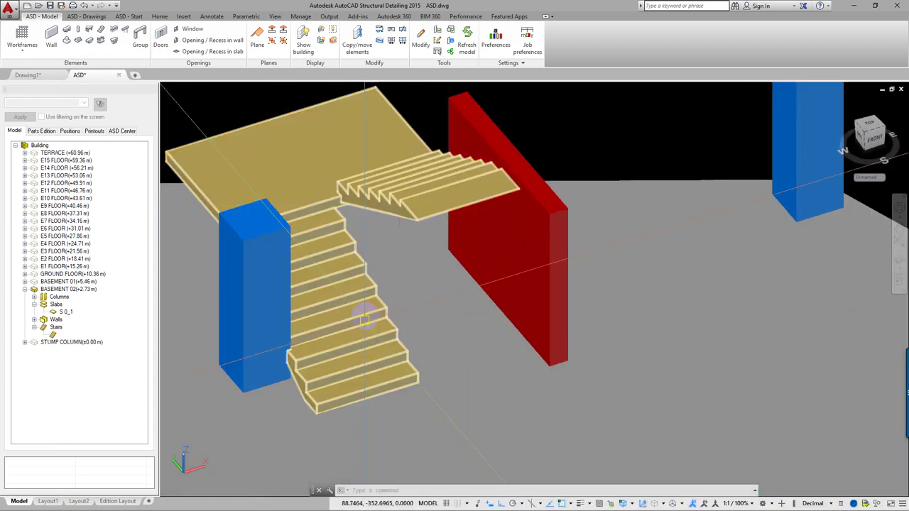
scroll(363, 317, down, 2)
Show the full multi-storey building and orbit to a front view of the floors
click(298, 44)
mouse_move(319, 160)
shift+middle_down()
mouse_move(374, 249)
mouse_move(304, 228)
mouse_move(468, 229)
shift+middle_up()
scroll(305, 228, up, 5)
scroll(400, 225, up, 5)
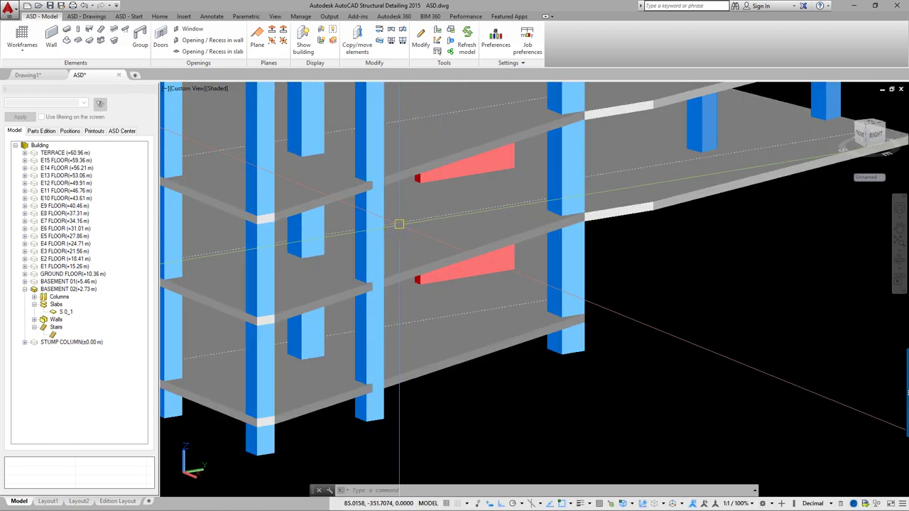
mouse_move(400, 225)
shift+middle_down()
mouse_move(461, 205)
mouse_move(546, 210)
shift+middle_up()
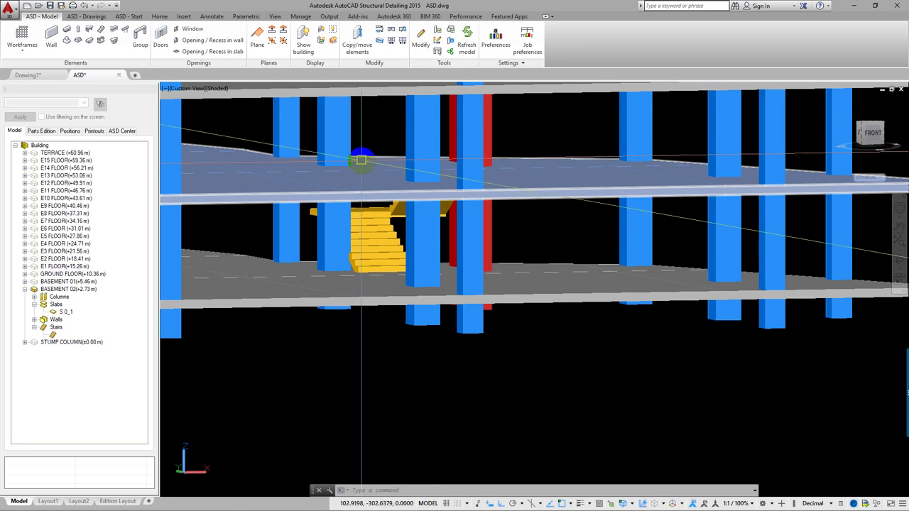
scroll(348, 206, down, 3)
Orbit and zoom around the yellow stairs between the basement slabs
shift+middle_drag(385, 251, 326, 257)
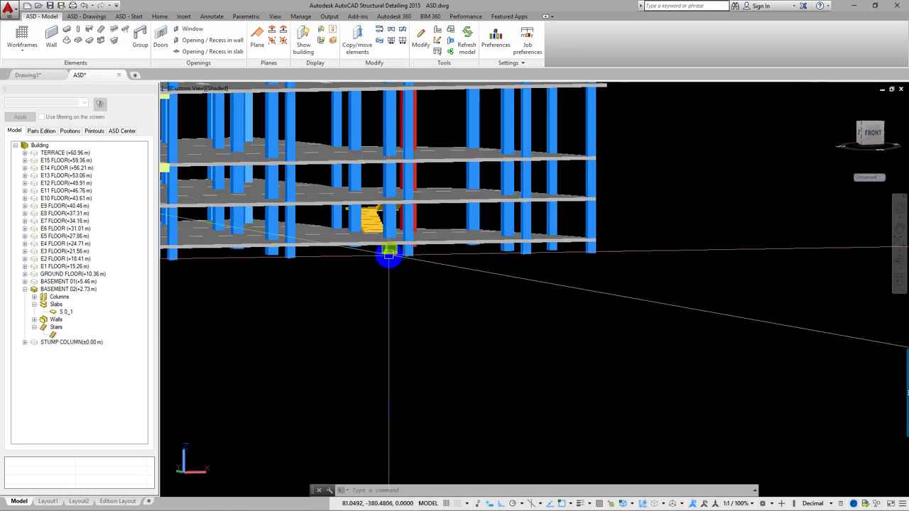
scroll(426, 242, up, 3)
scroll(447, 250, up, 3)
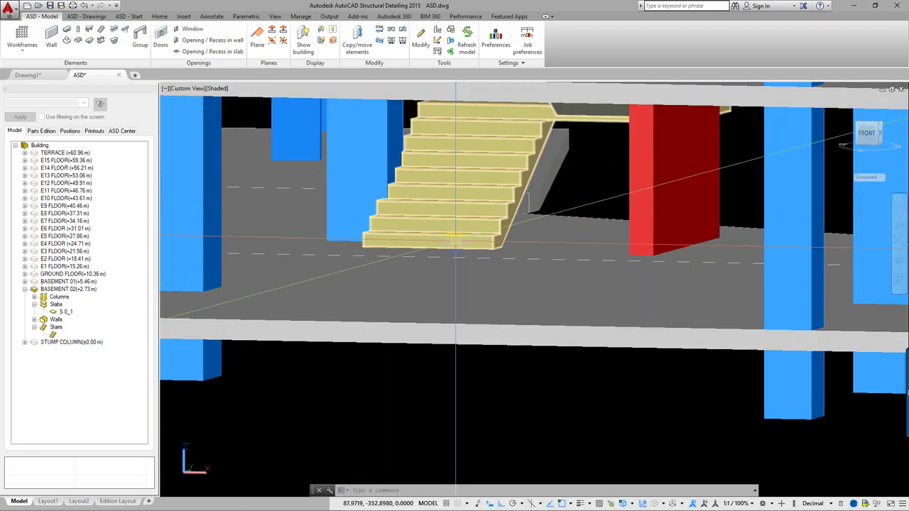
mouse_move(446, 250)
shift+middle_down()
mouse_move(430, 237)
mouse_move(434, 255)
mouse_move(221, 240)
shift+middle_up()
scroll(447, 250, down, 2)
scroll(447, 250, up, 2)
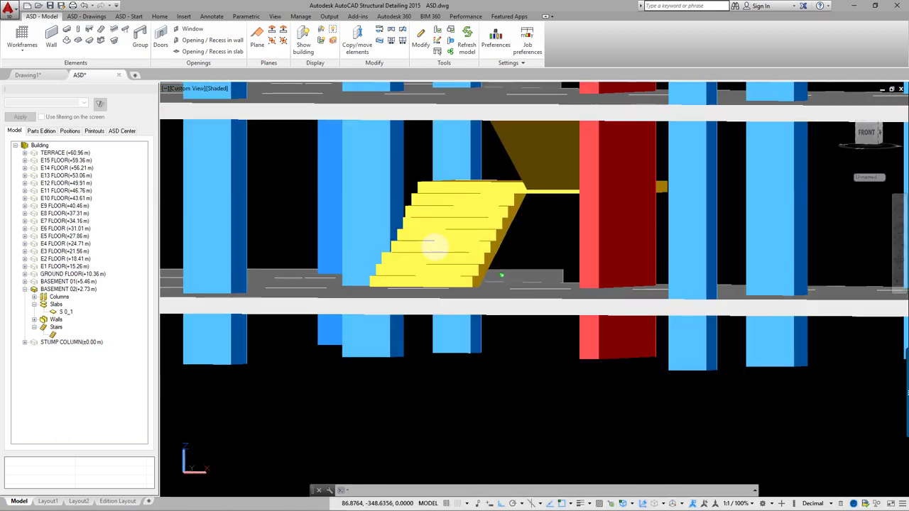
double_click(67, 290)
mouse_move(497, 263)
shift+middle_down()
mouse_move(406, 338)
mouse_move(301, 324)
mouse_move(294, 288)
mouse_move(315, 314)
mouse_move(512, 337)
mouse_move(558, 328)
mouse_move(465, 193)
shift+middle_up()
mouse_move(403, 278)
shift+middle_down()
mouse_move(431, 211)
mouse_move(471, 252)
mouse_move(450, 284)
mouse_move(288, 291)
mouse_move(650, 237)
shift+middle_up()
scroll(355, 309, up, 3)
scroll(358, 313, up, 3)
scroll(409, 291, down, 3)
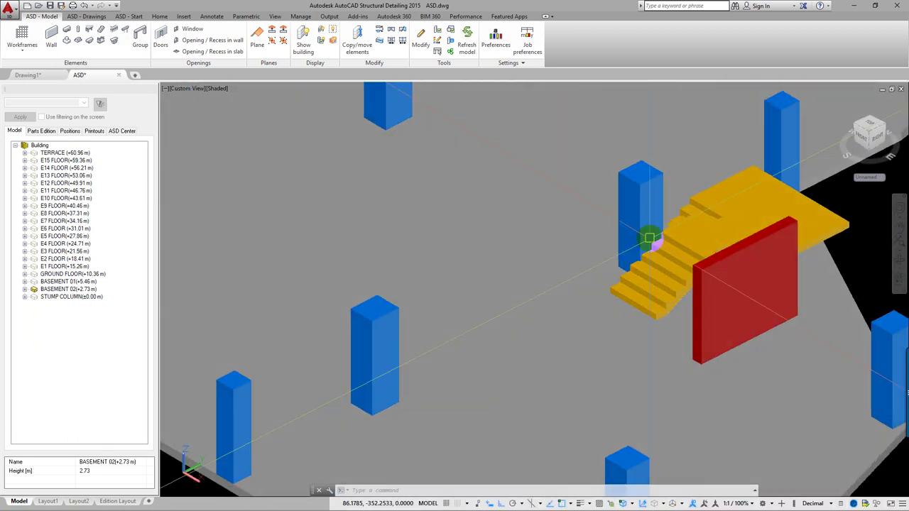
click(732, 172)
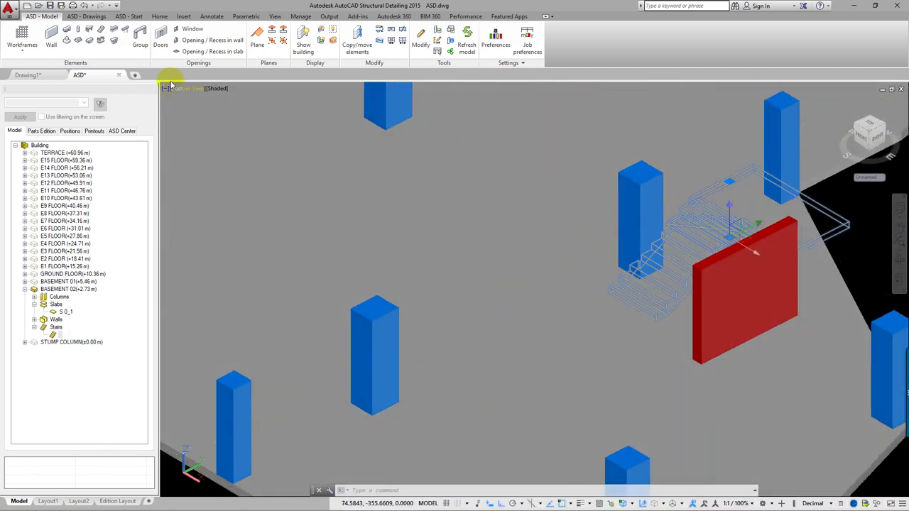
key(Escape)
scroll(537, 125, down, 5)
shift+middle_drag(487, 172, 547, 194)
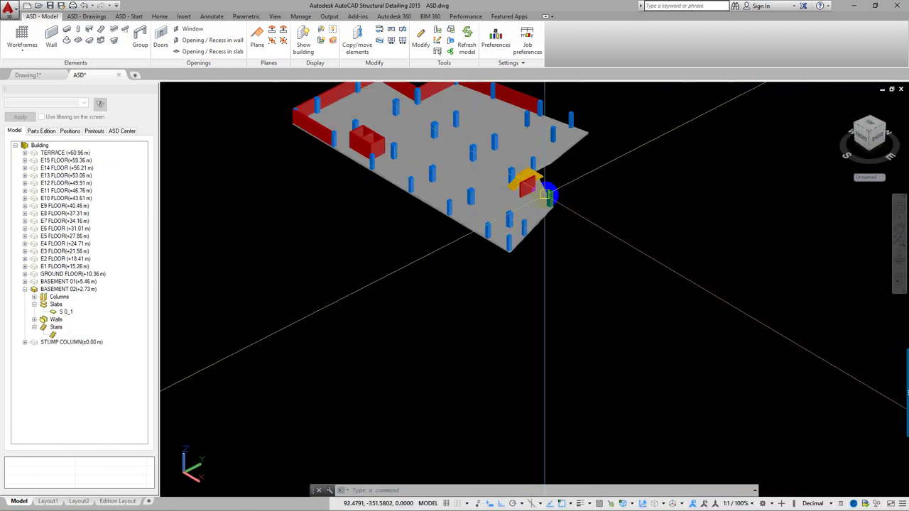
scroll(426, 99, up, 2)
scroll(276, 97, up, 3)
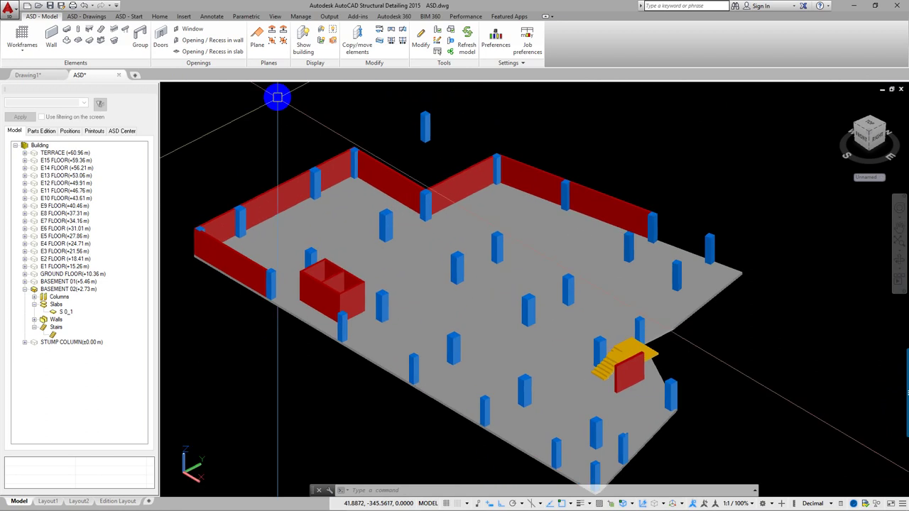
click(301, 45)
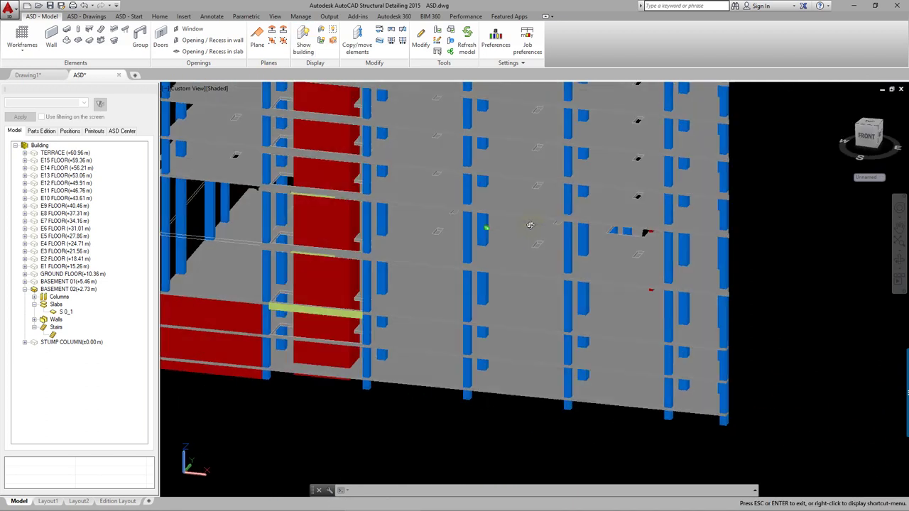
mouse_move(463, 253)
shift+middle_down()
mouse_move(660, 371)
mouse_move(562, 385)
mouse_move(566, 374)
shift+middle_up()
scroll(659, 370, up, 2)
scroll(659, 371, up, 3)
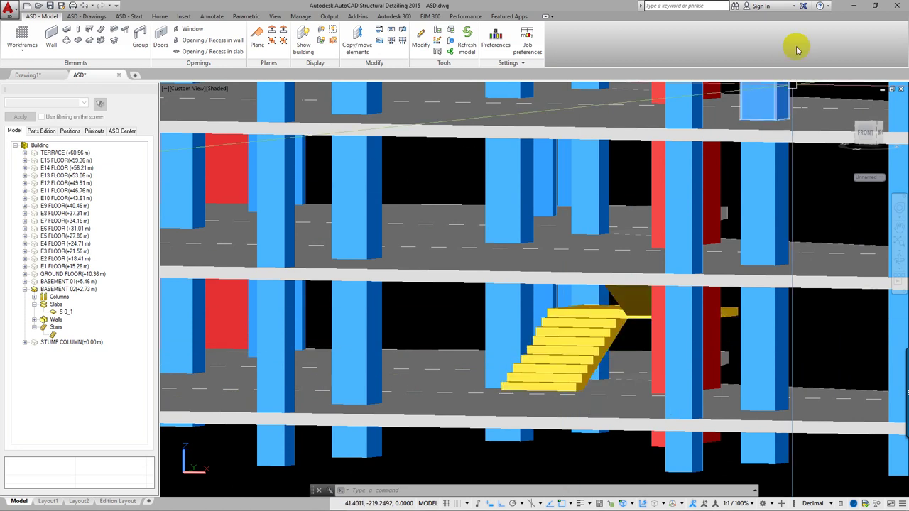
click(642, 426)
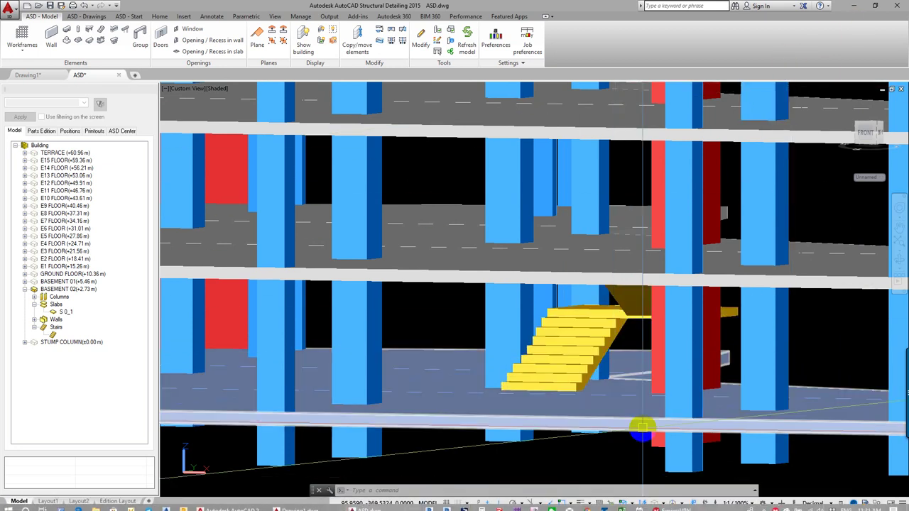